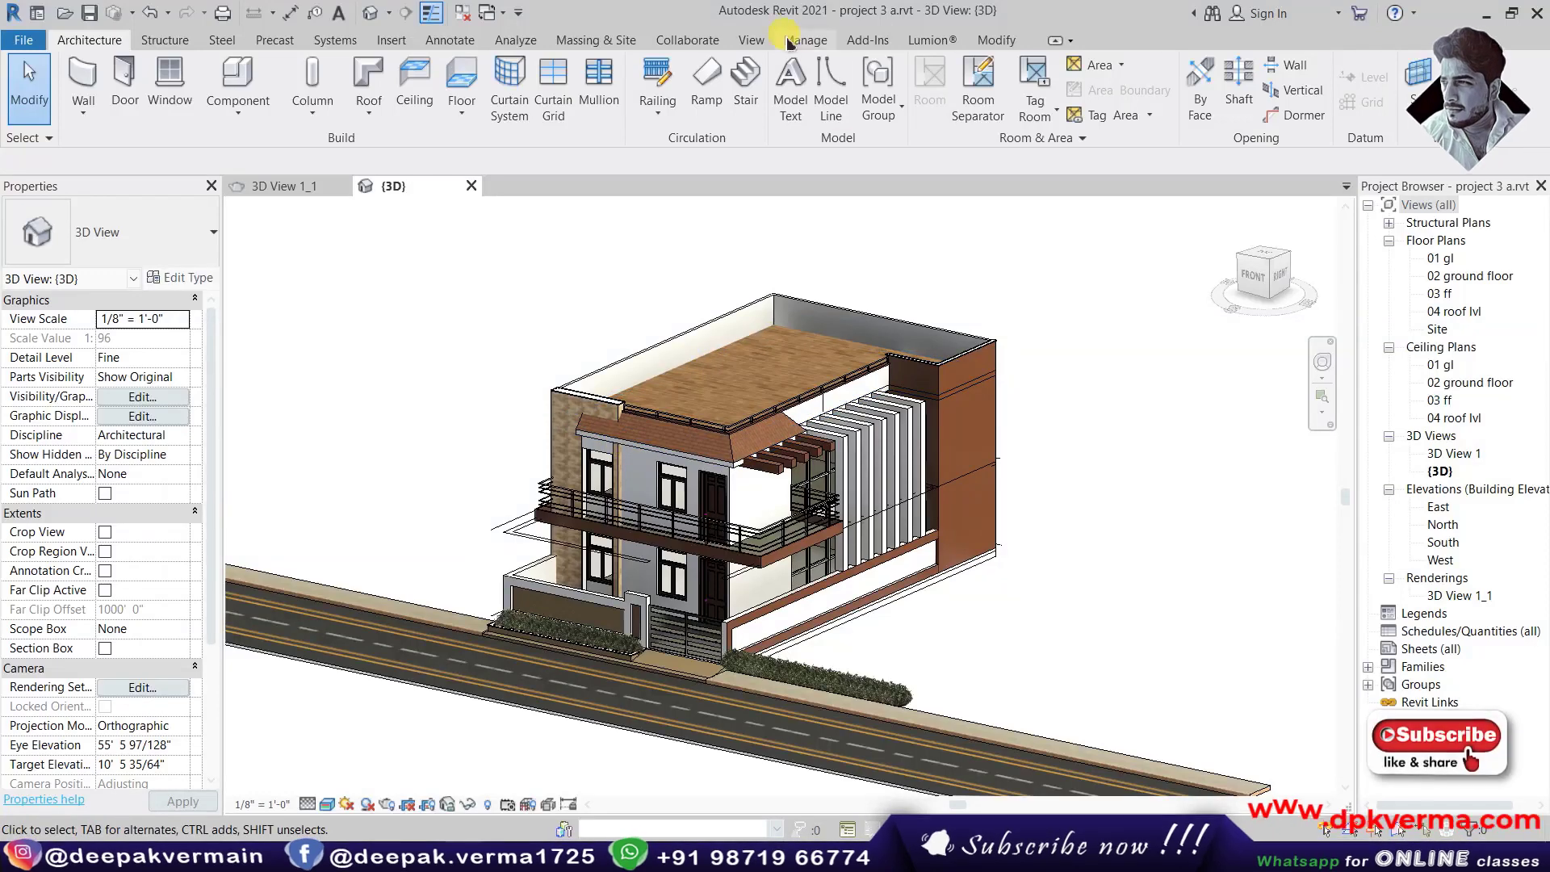
# Switch from the {3D} model to the 3D View 1_1 exterior rendering view
pyautogui.click(763, 44)
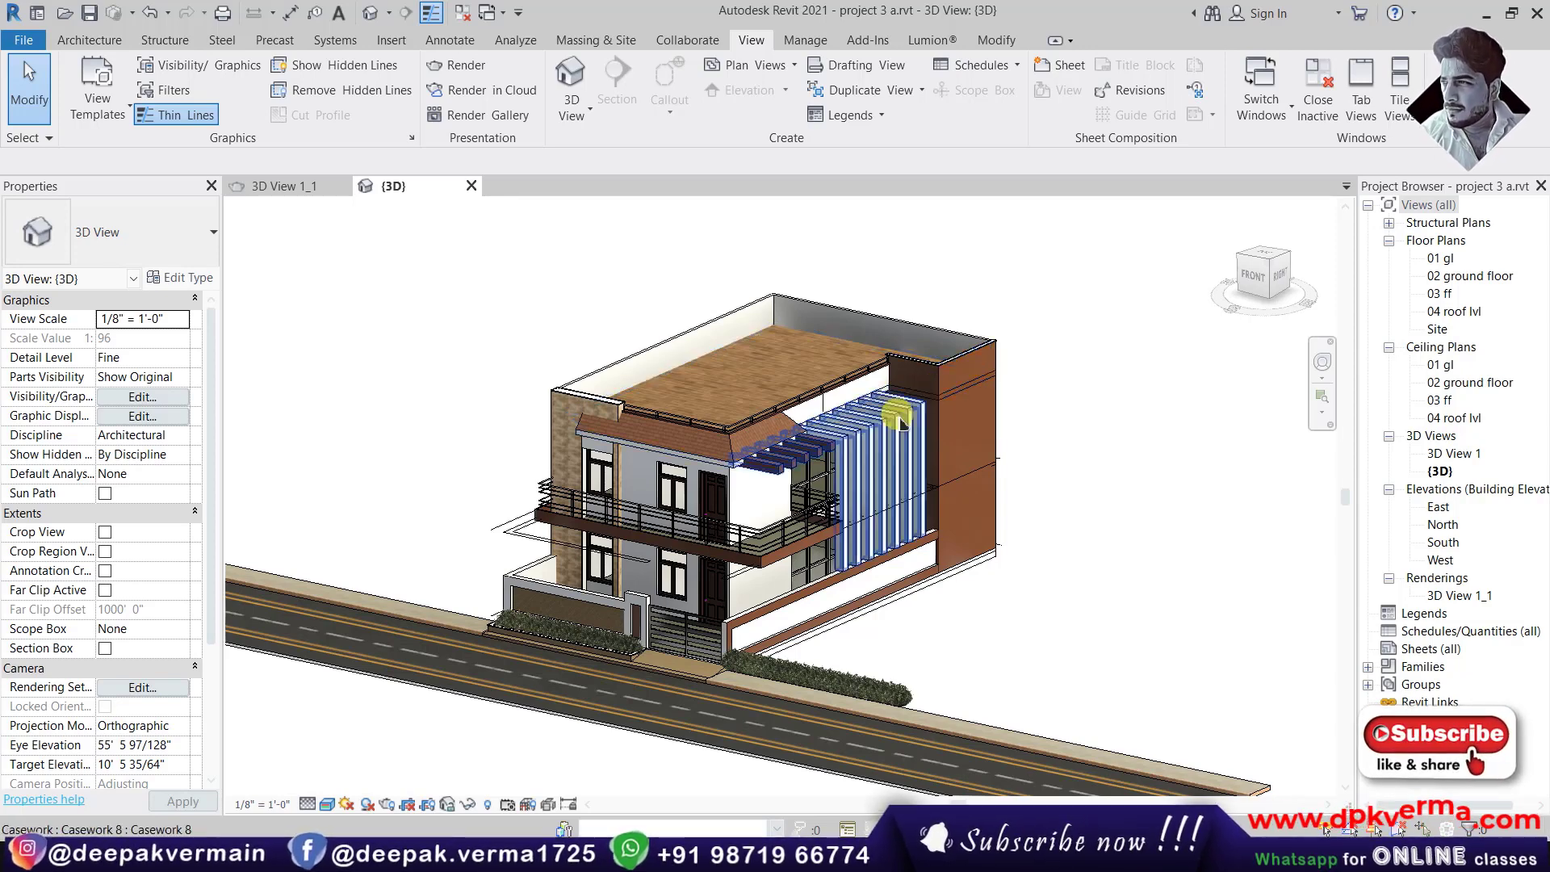
pyautogui.scroll(2, 945, 374)
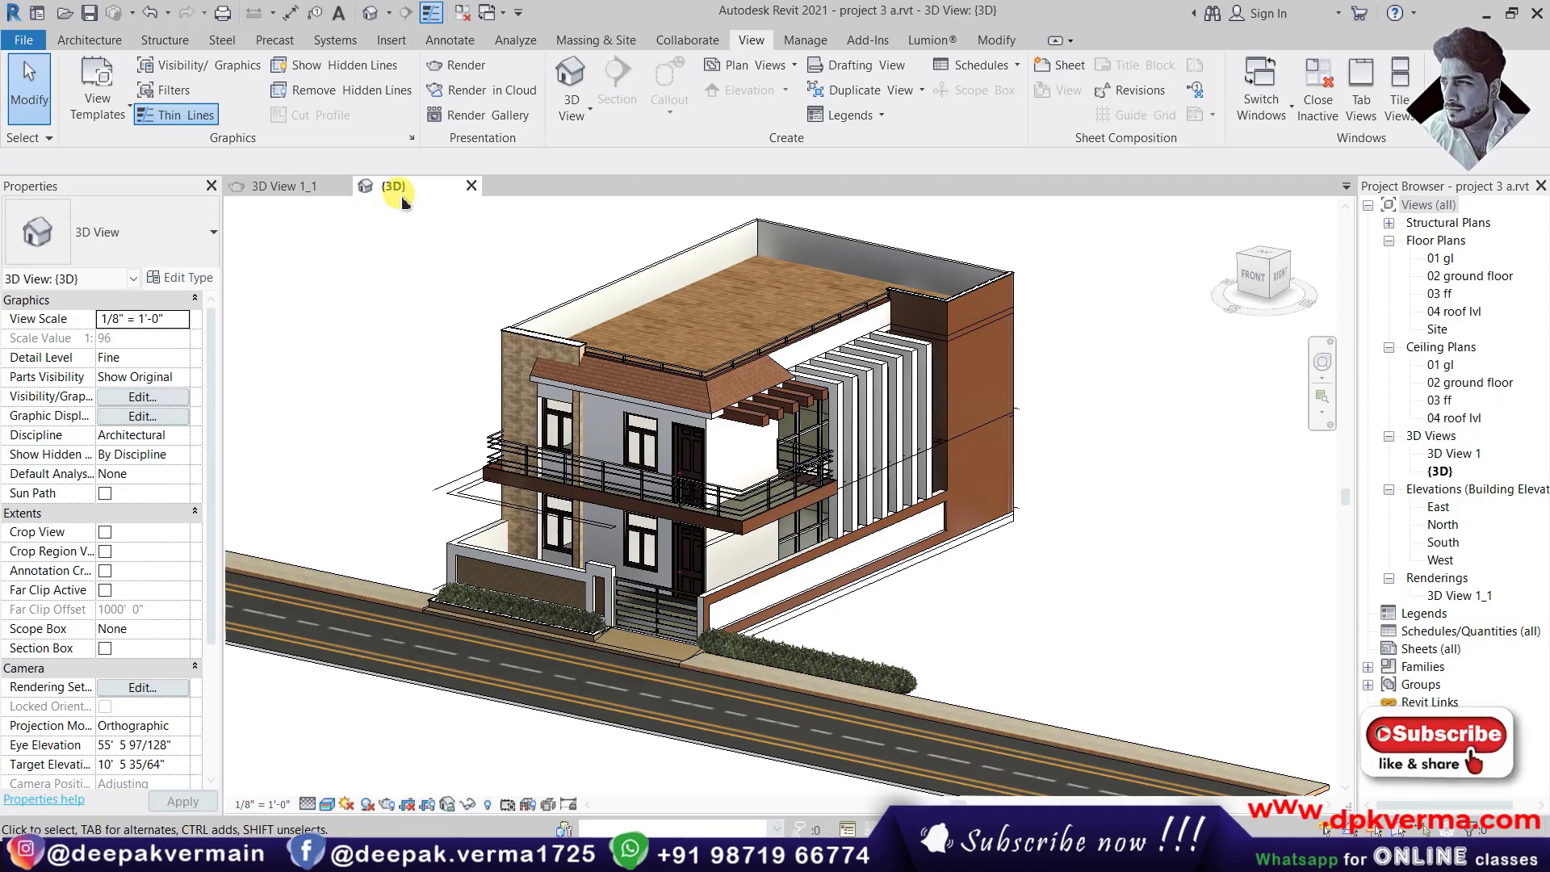
pyautogui.click(307, 187)
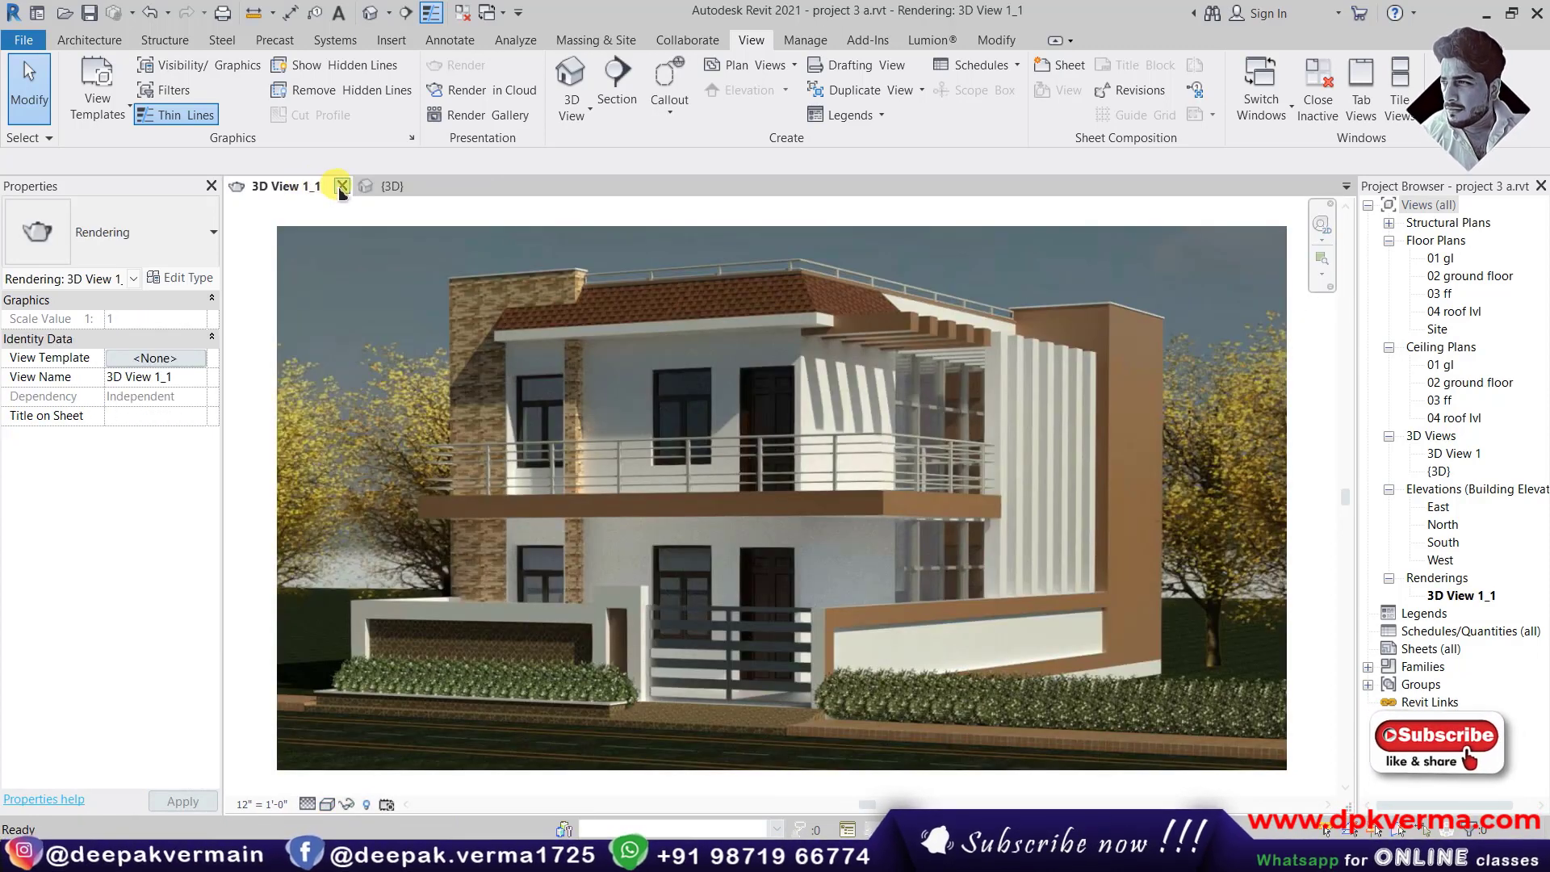
# Close 3D View 1_1, then open floor plans 01 gl and 03 ff and the North and South elevations
pyautogui.click(342, 187)
pyautogui.doubleClick(1441, 260)
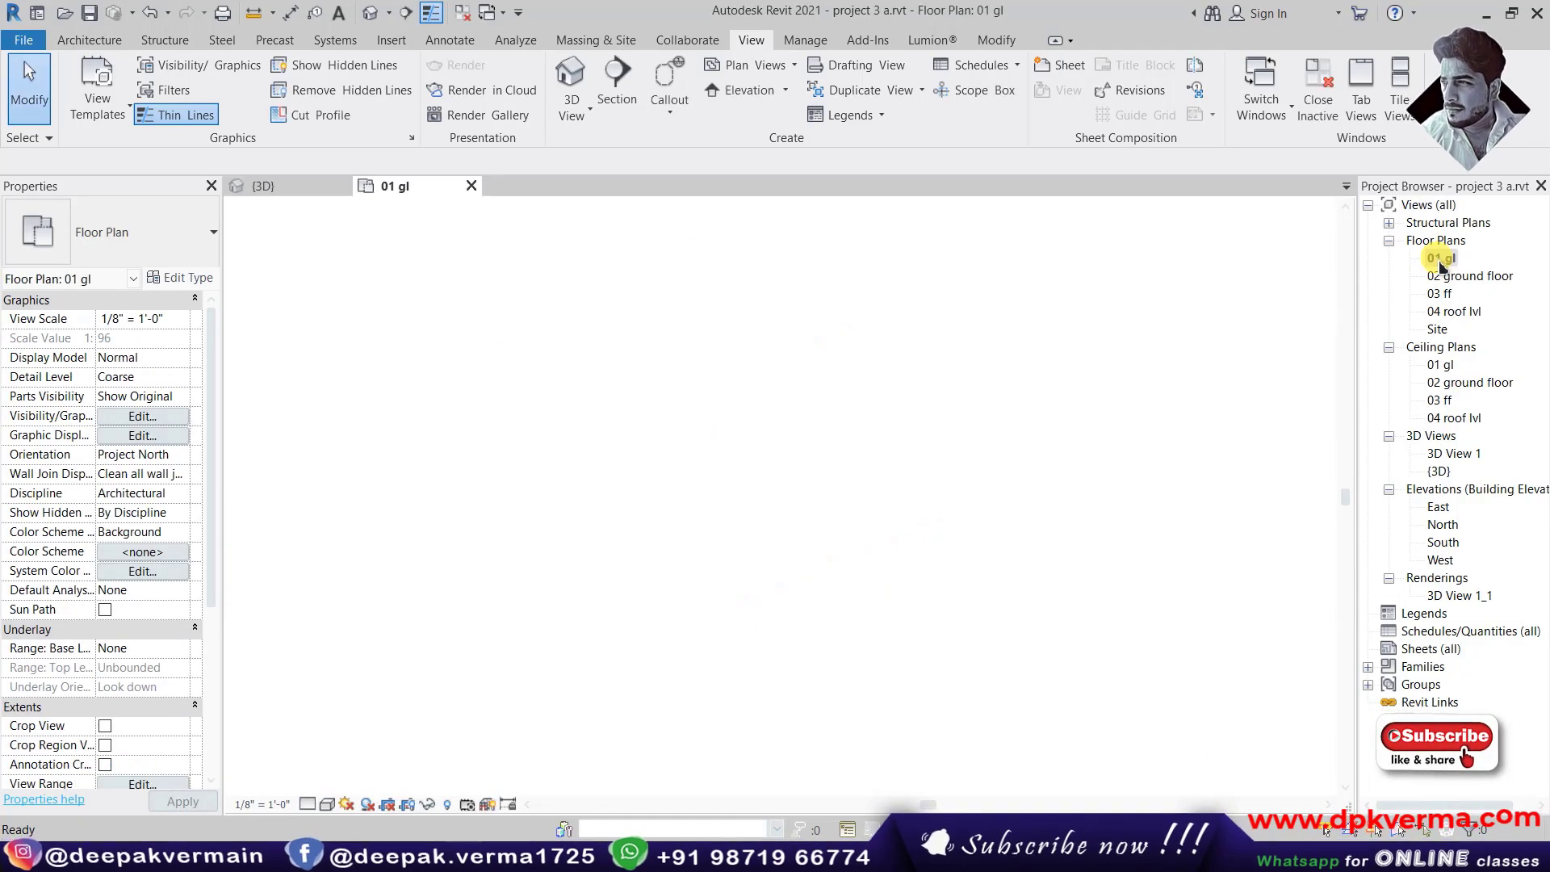
pyautogui.doubleClick(1442, 294)
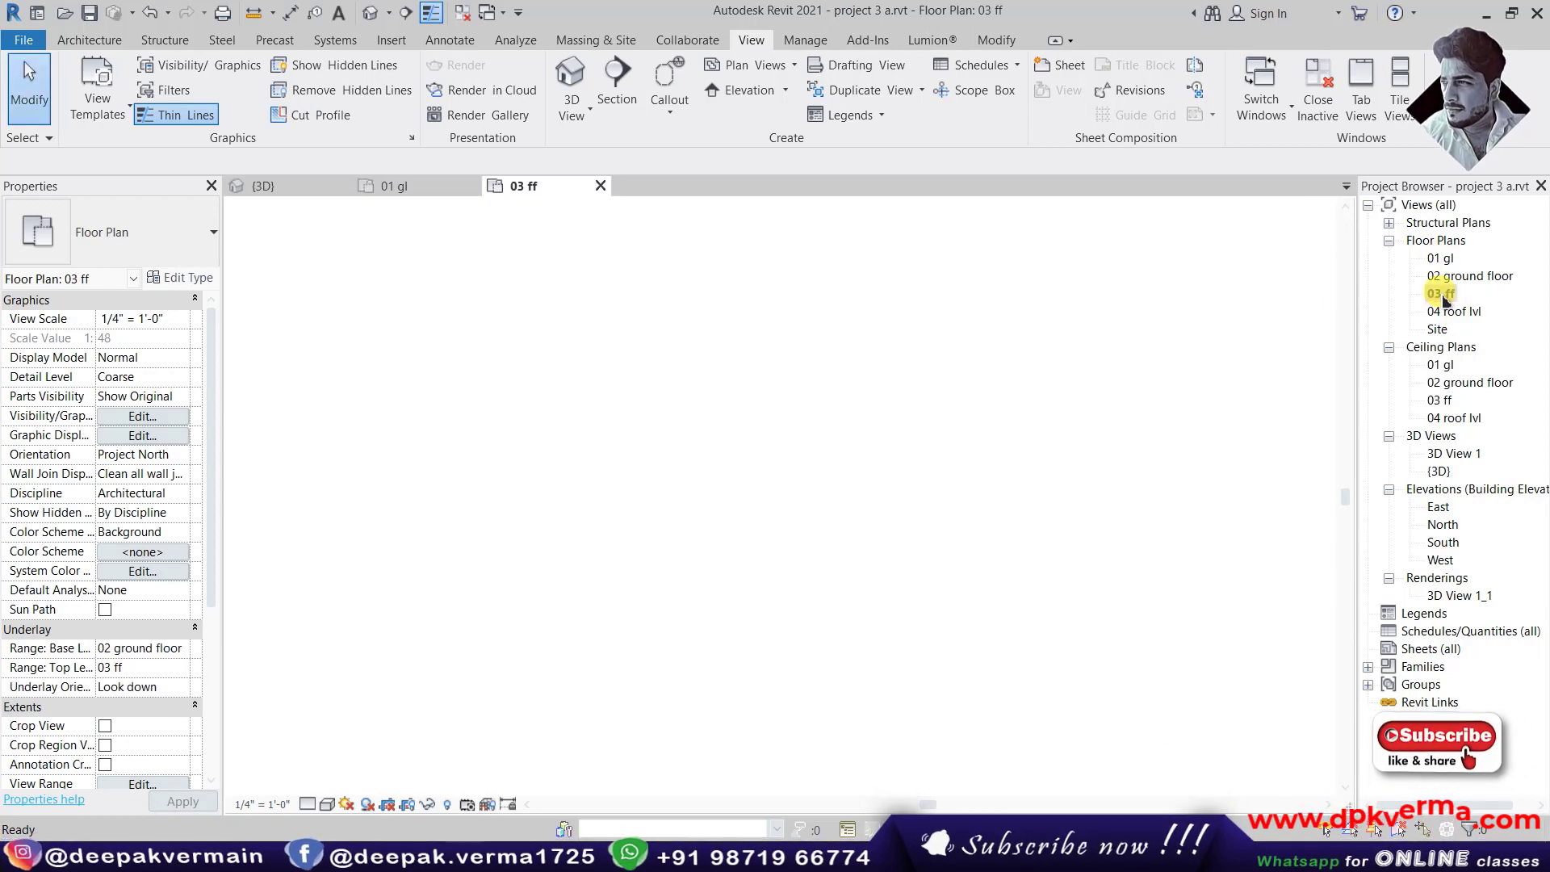
pyautogui.doubleClick(1444, 526)
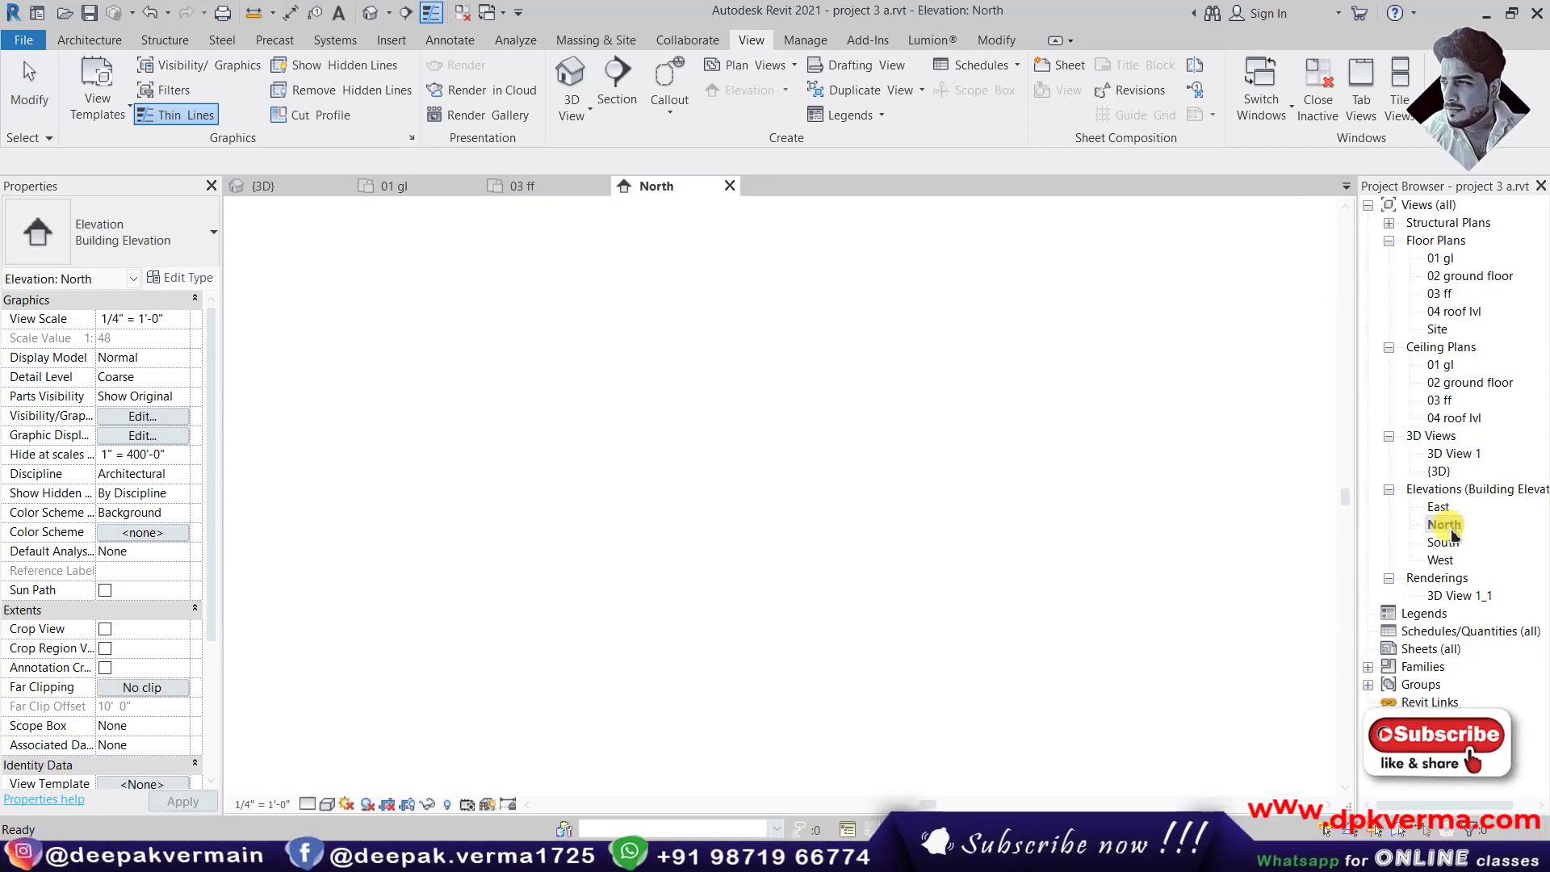
pyautogui.click(1443, 543)
pyautogui.doubleClick(1443, 543)
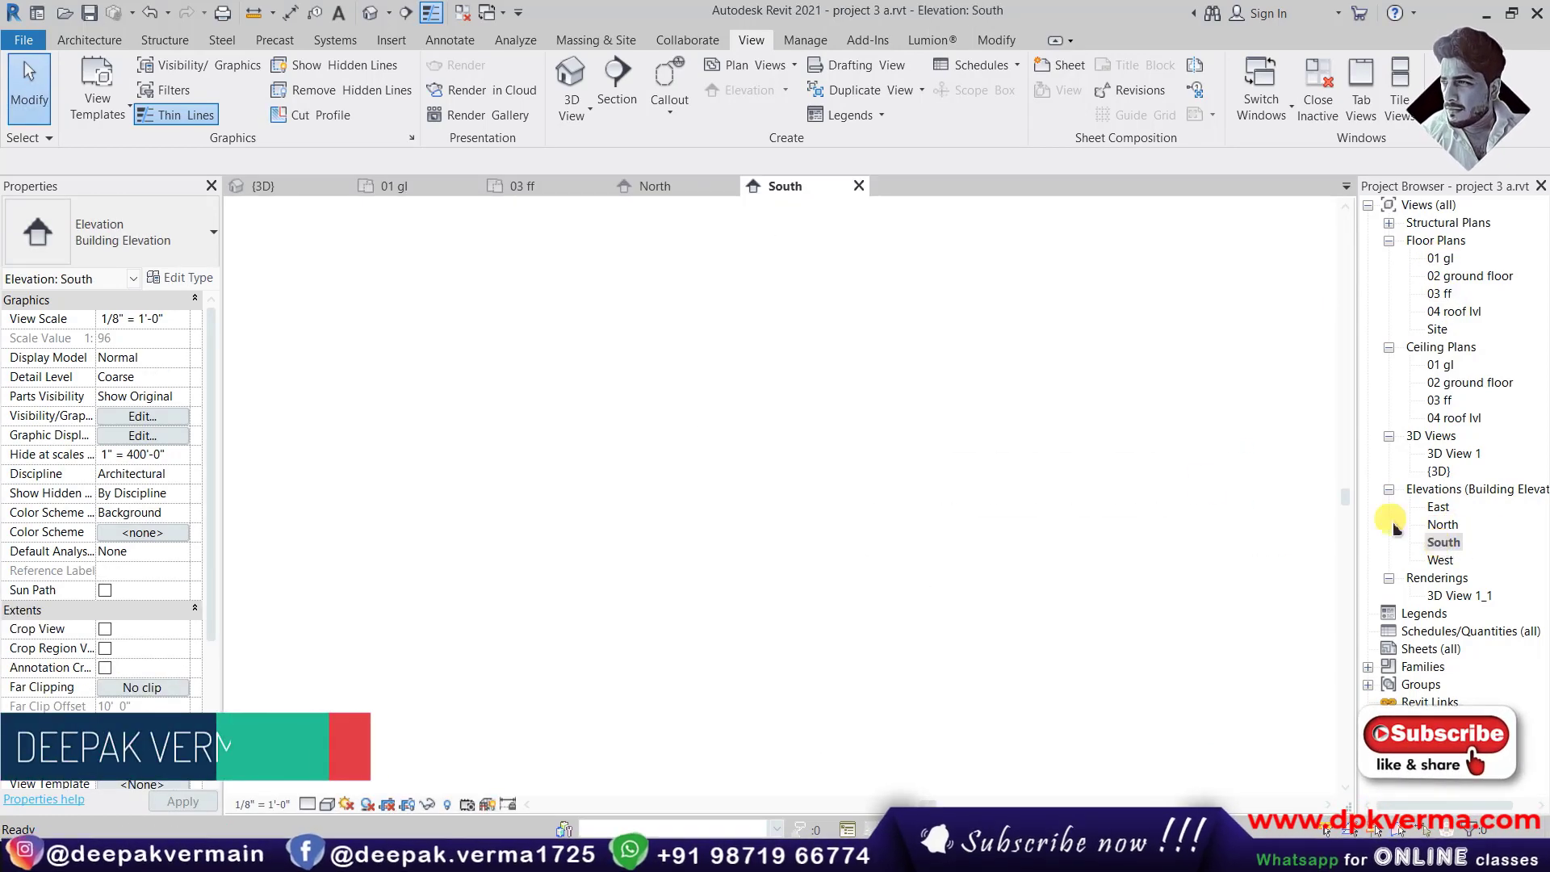
# Switch between the {3D} and 01 gl view tabs
pyautogui.scroll(1, 889, 537)
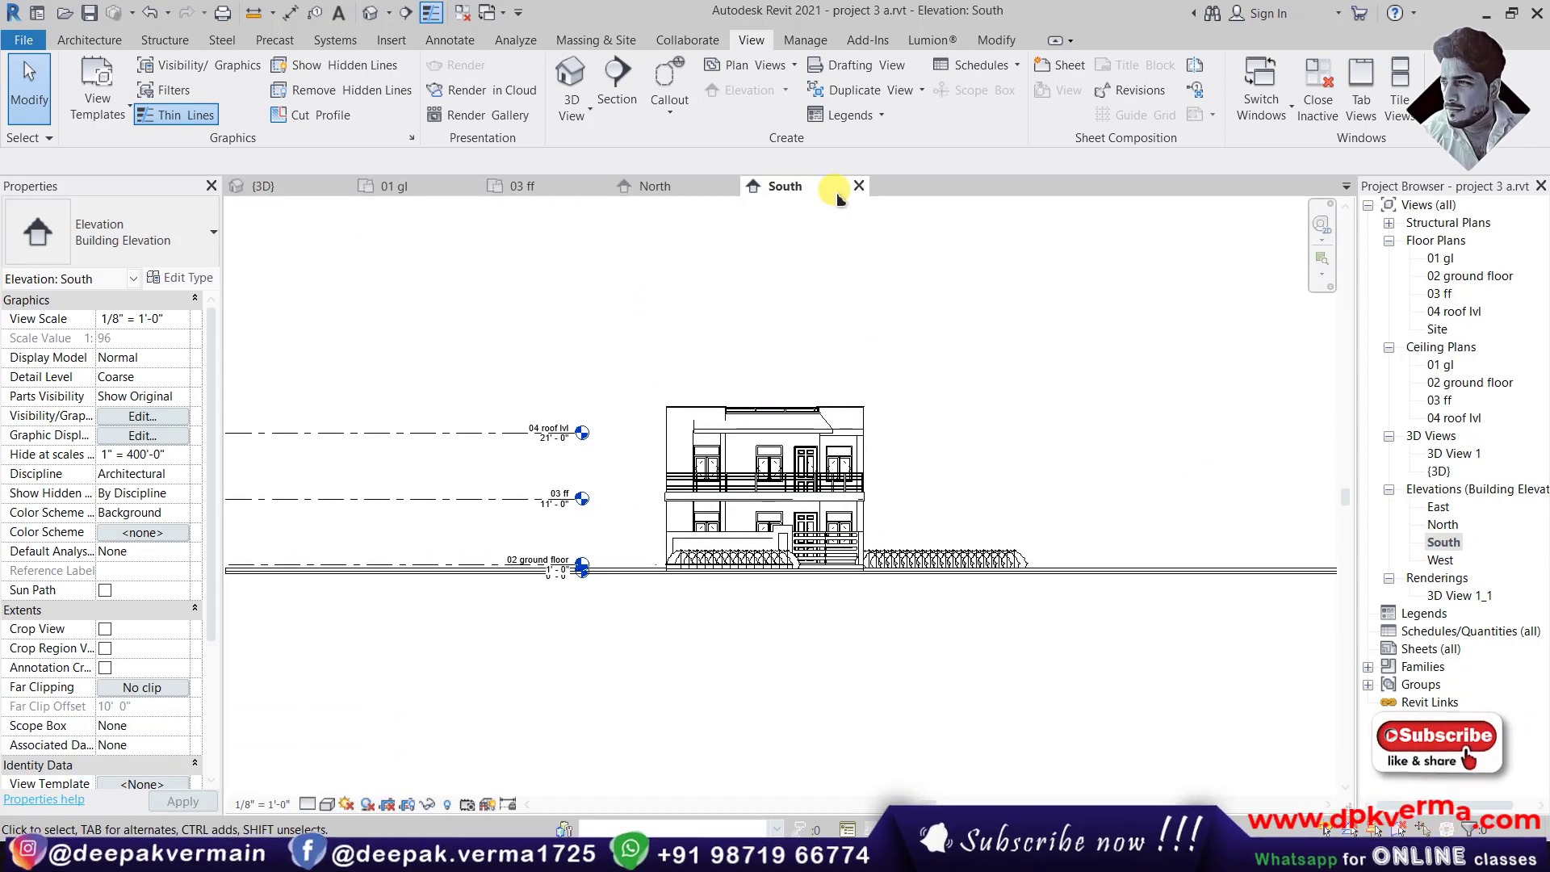
pyautogui.click(295, 187)
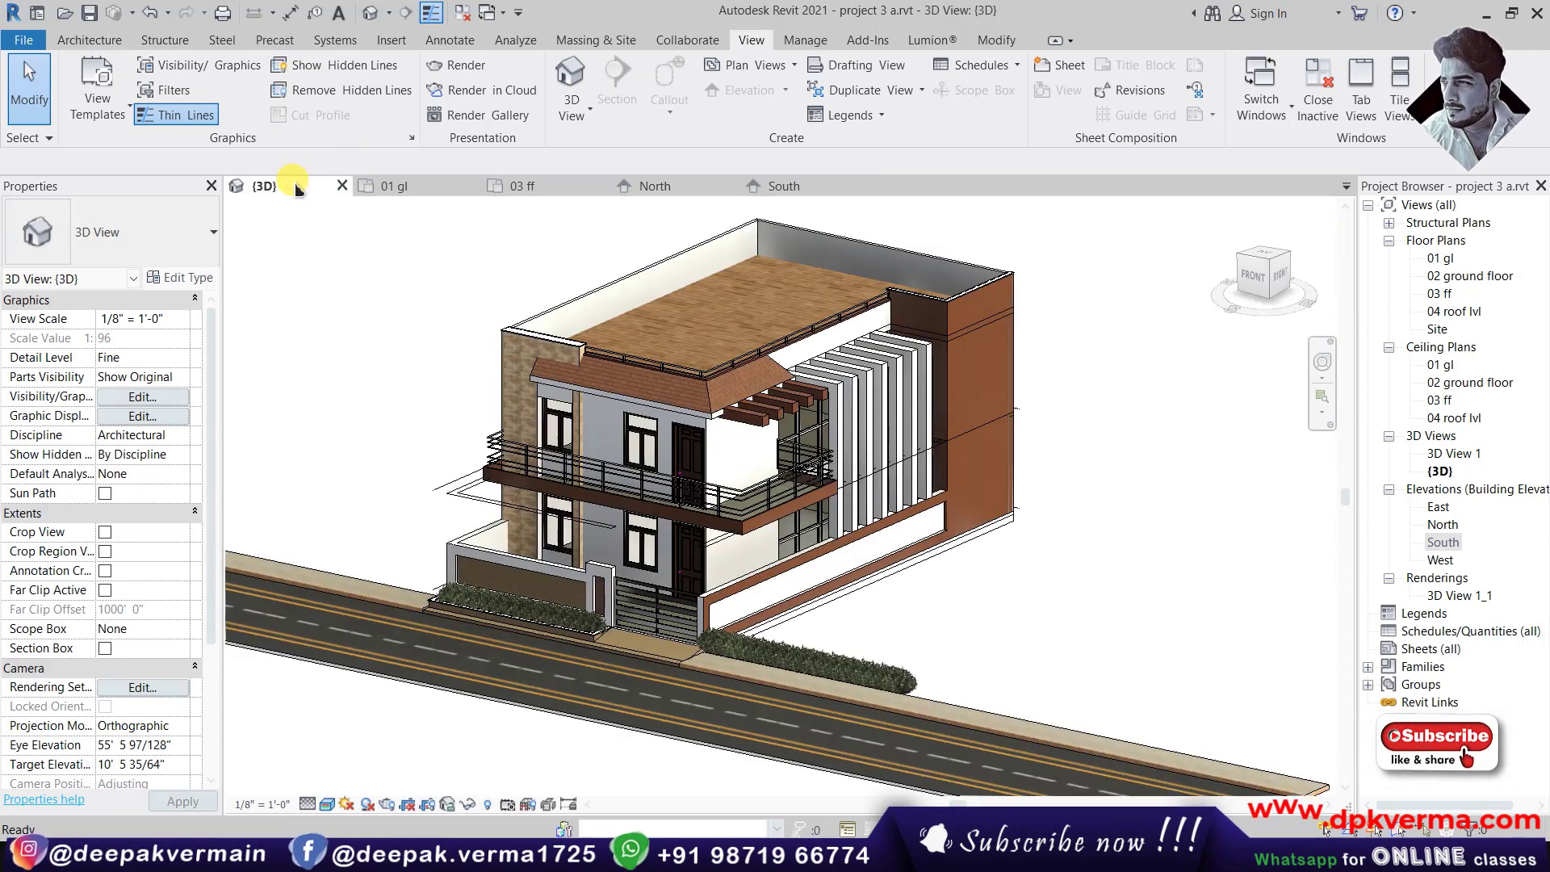
pyautogui.click(396, 188)
# Float the 03 ff plan and North elevation as separate windows, zooming 03 ff to fit
pyautogui.click(529, 188)
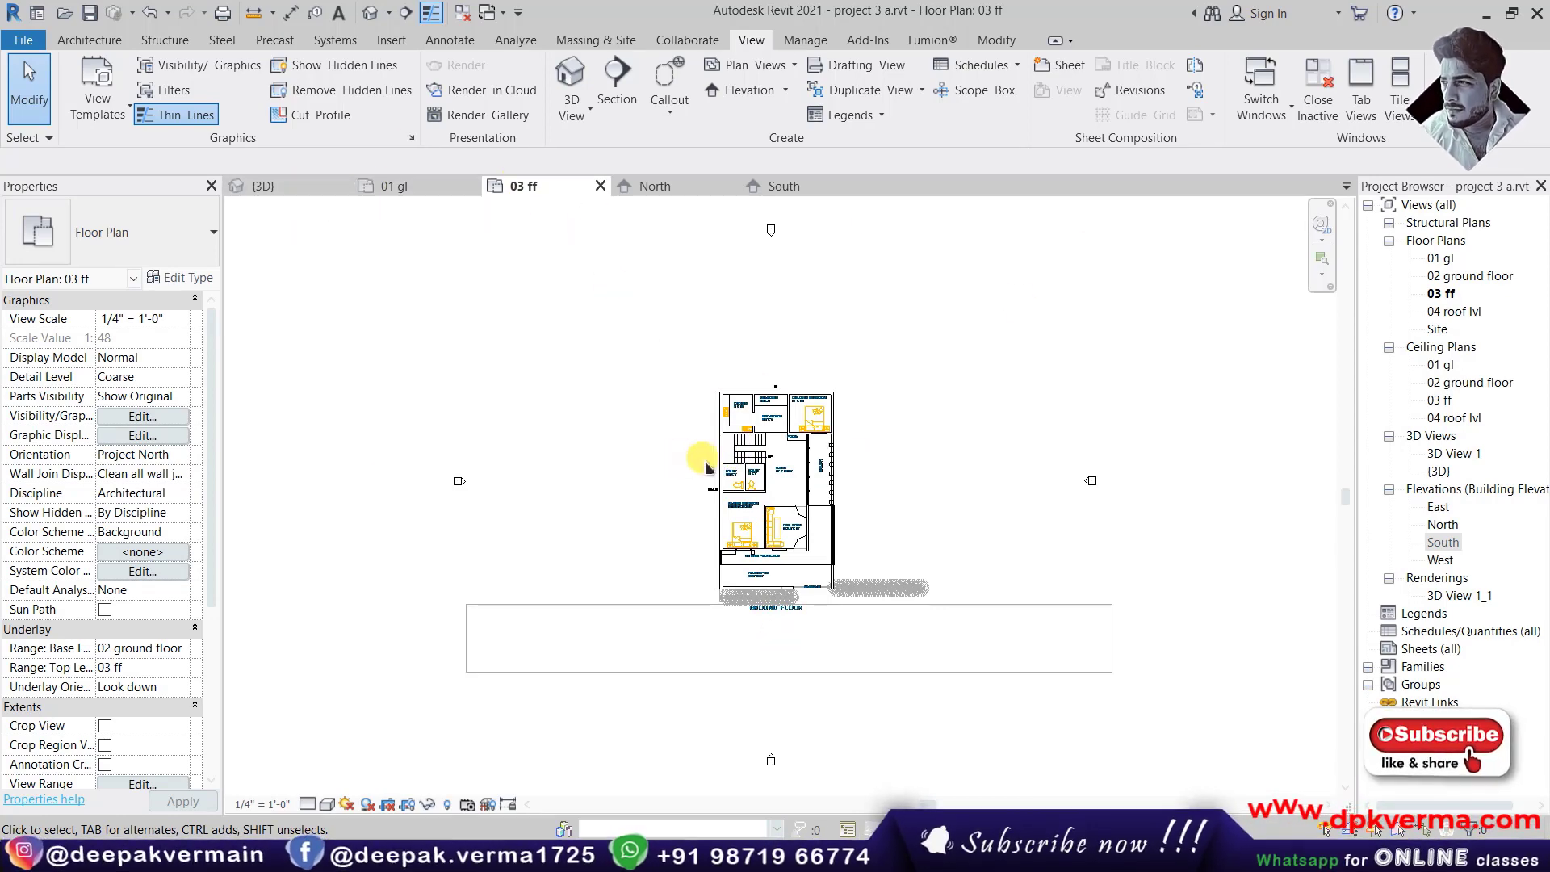
pyautogui.moveTo(529, 206); pyautogui.dragTo(624, 524)
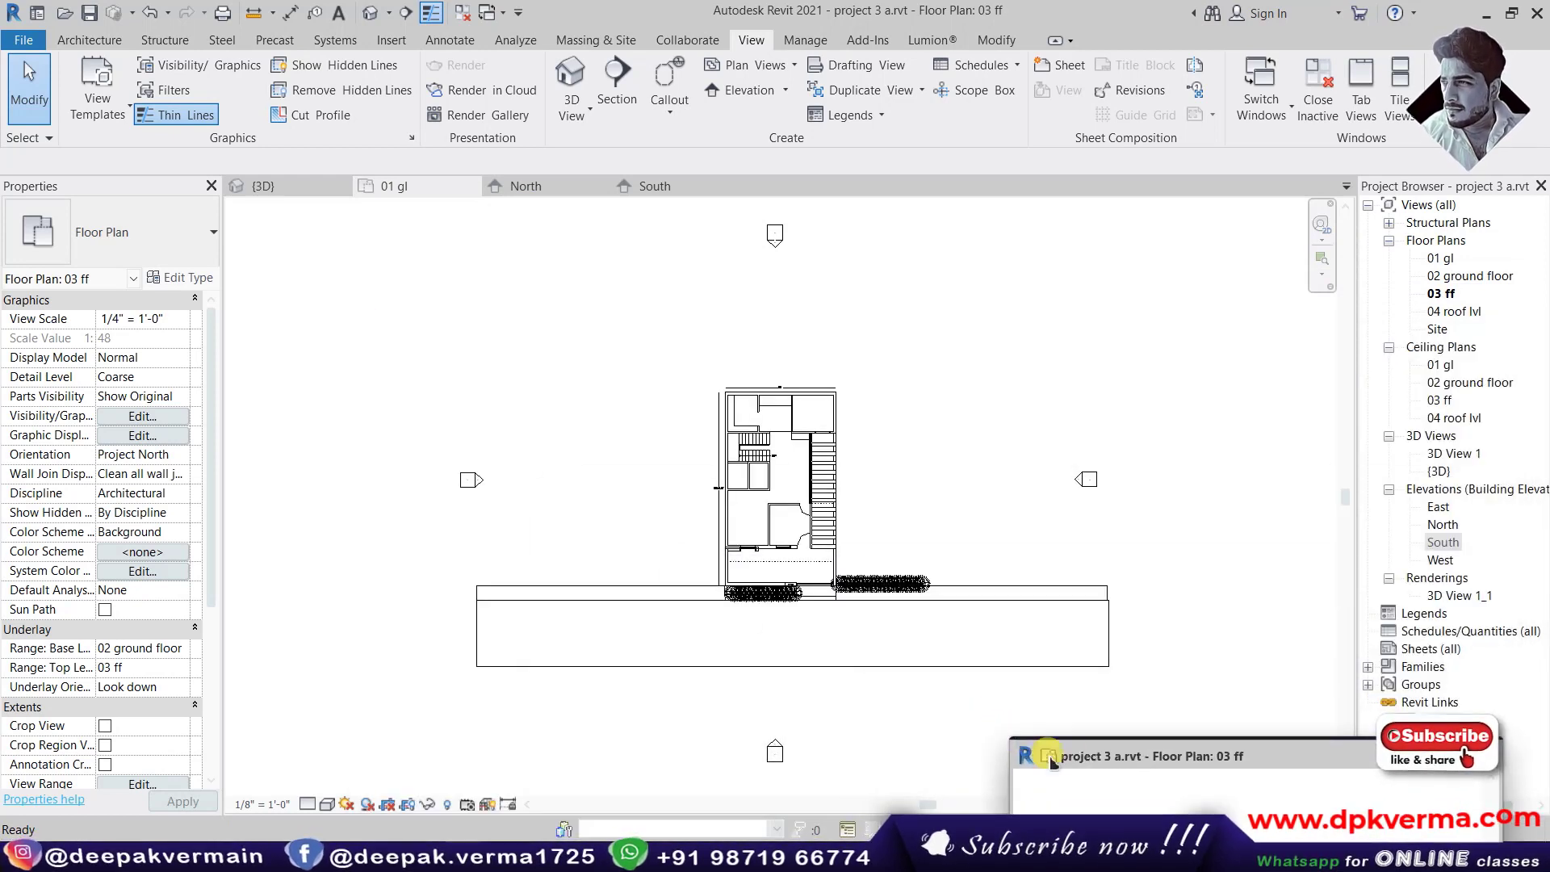
pyautogui.moveTo(624, 523); pyautogui.dragTo(294, 521)
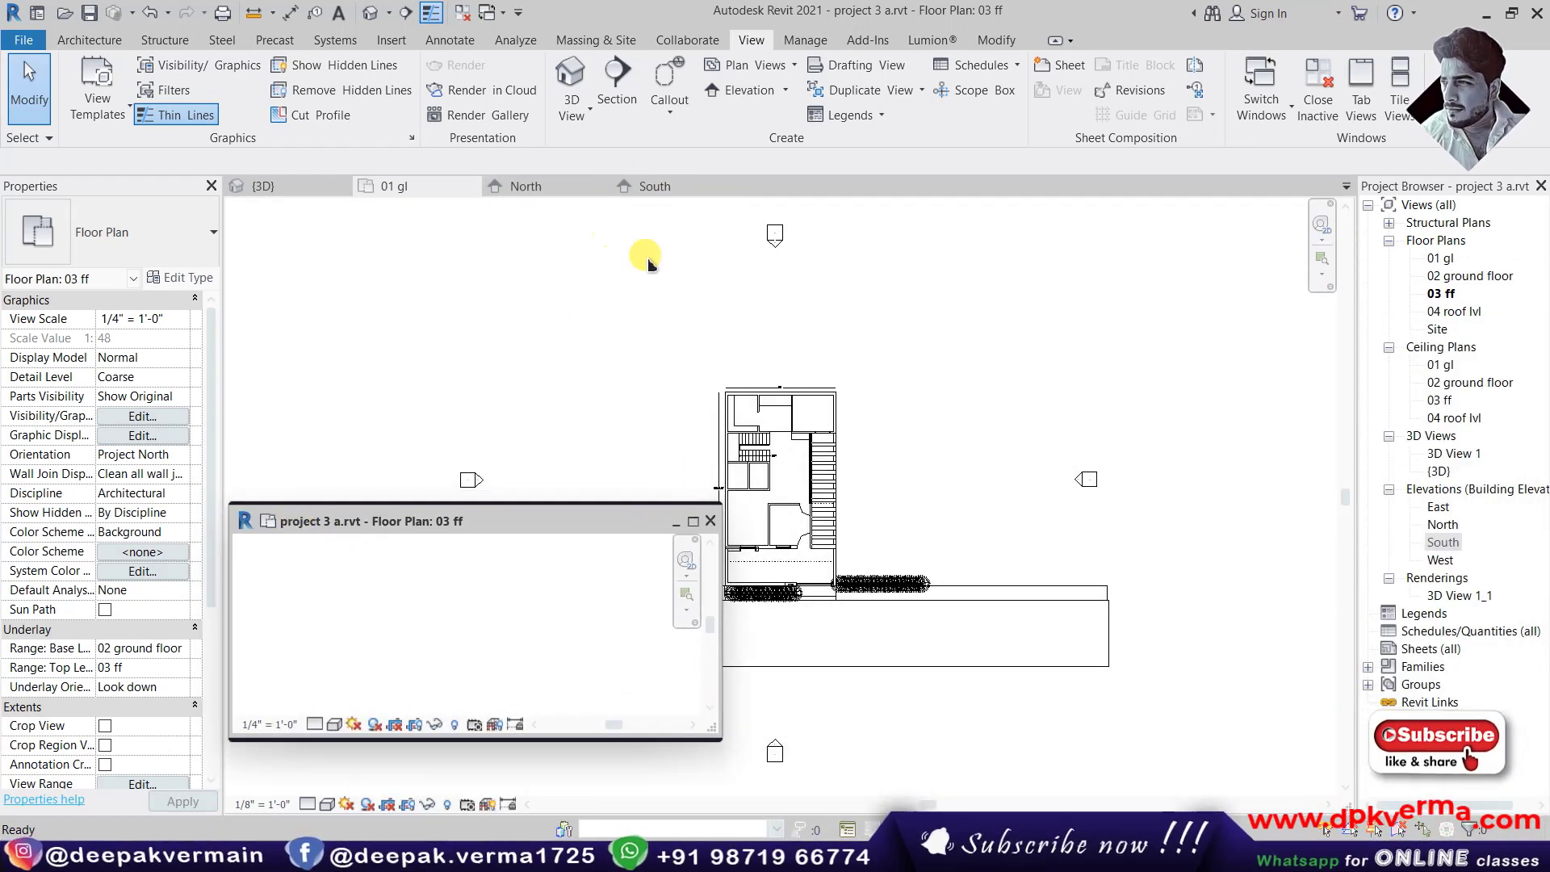
pyautogui.click(517, 186)
pyautogui.moveTo(577, 191)
pyautogui.mouseDown()
pyautogui.moveTo(794, 324)
pyautogui.moveTo(776, 242)
pyautogui.mouseUp()
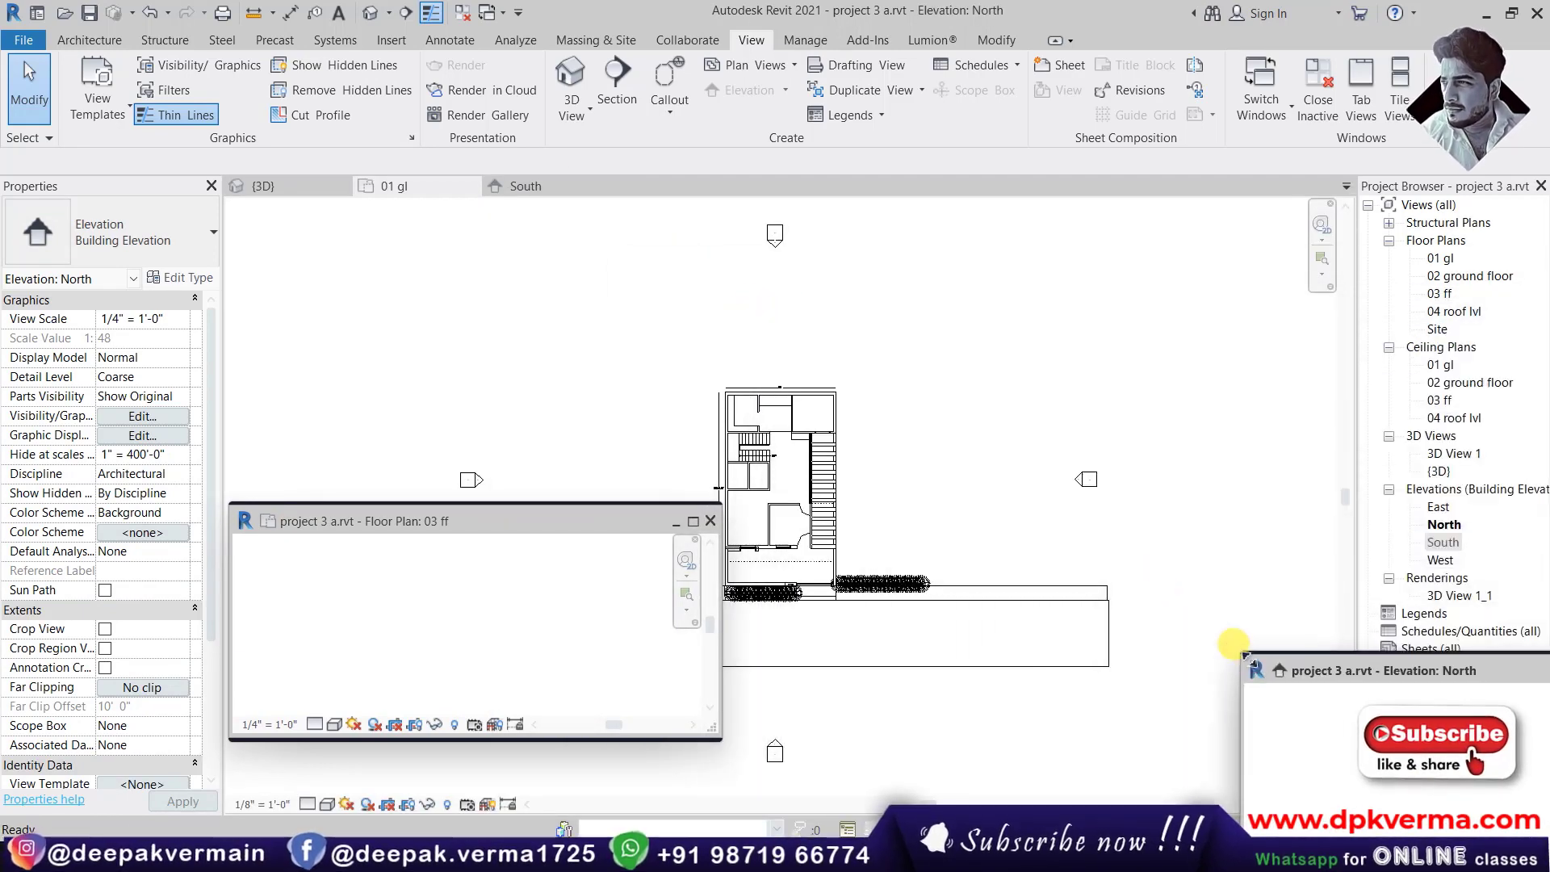
pyautogui.click(500, 610)
pyautogui.press('z')
pyautogui.press('f')
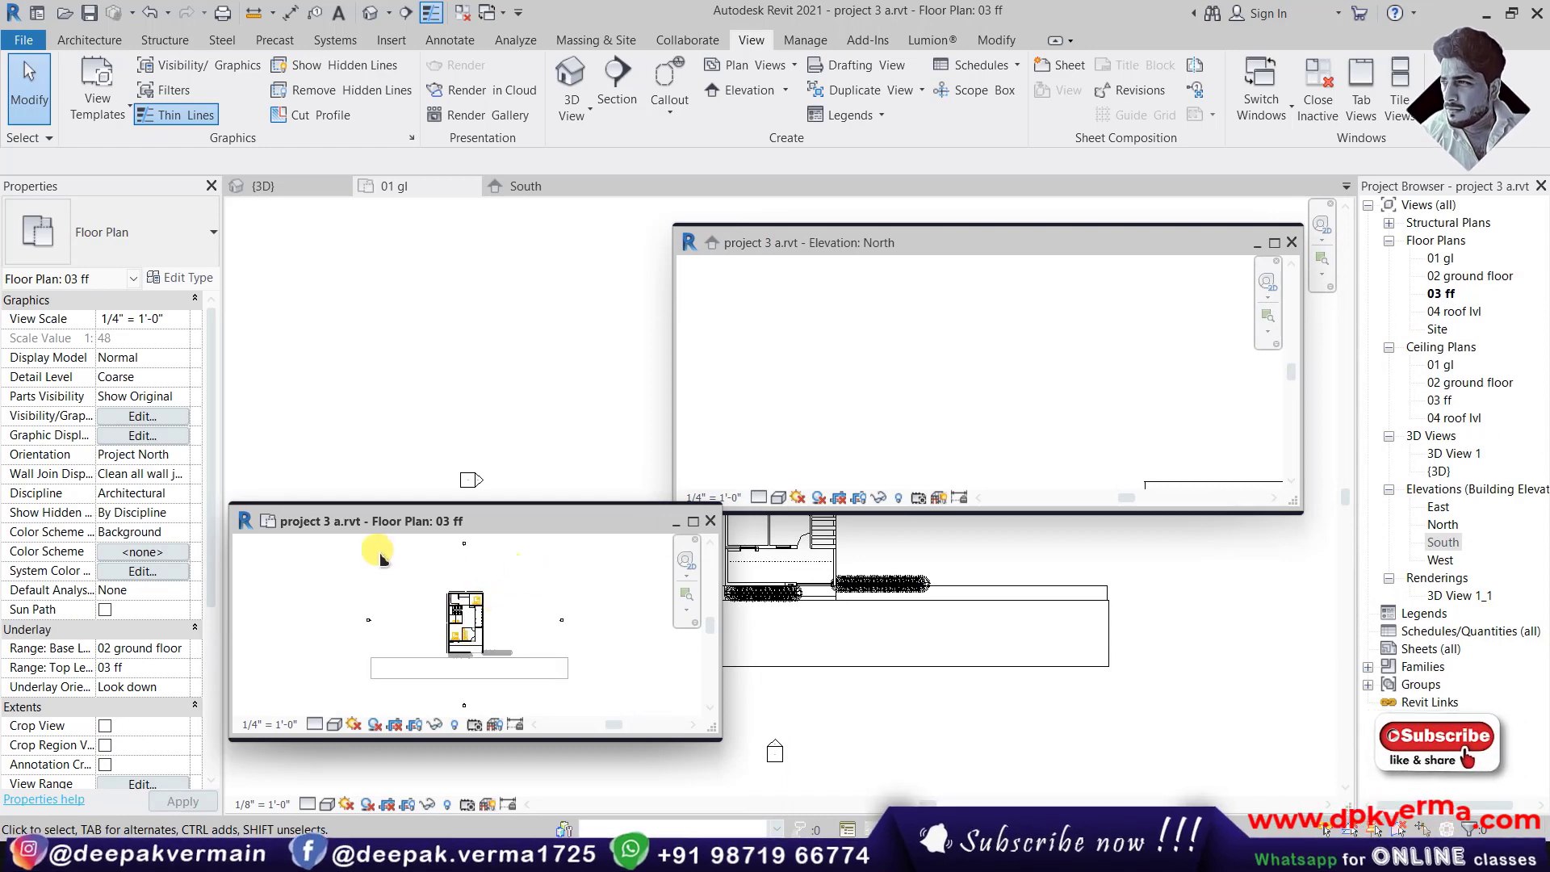
# Open {3D} as a small floating window with the house panned into view
pyautogui.click(948, 420)
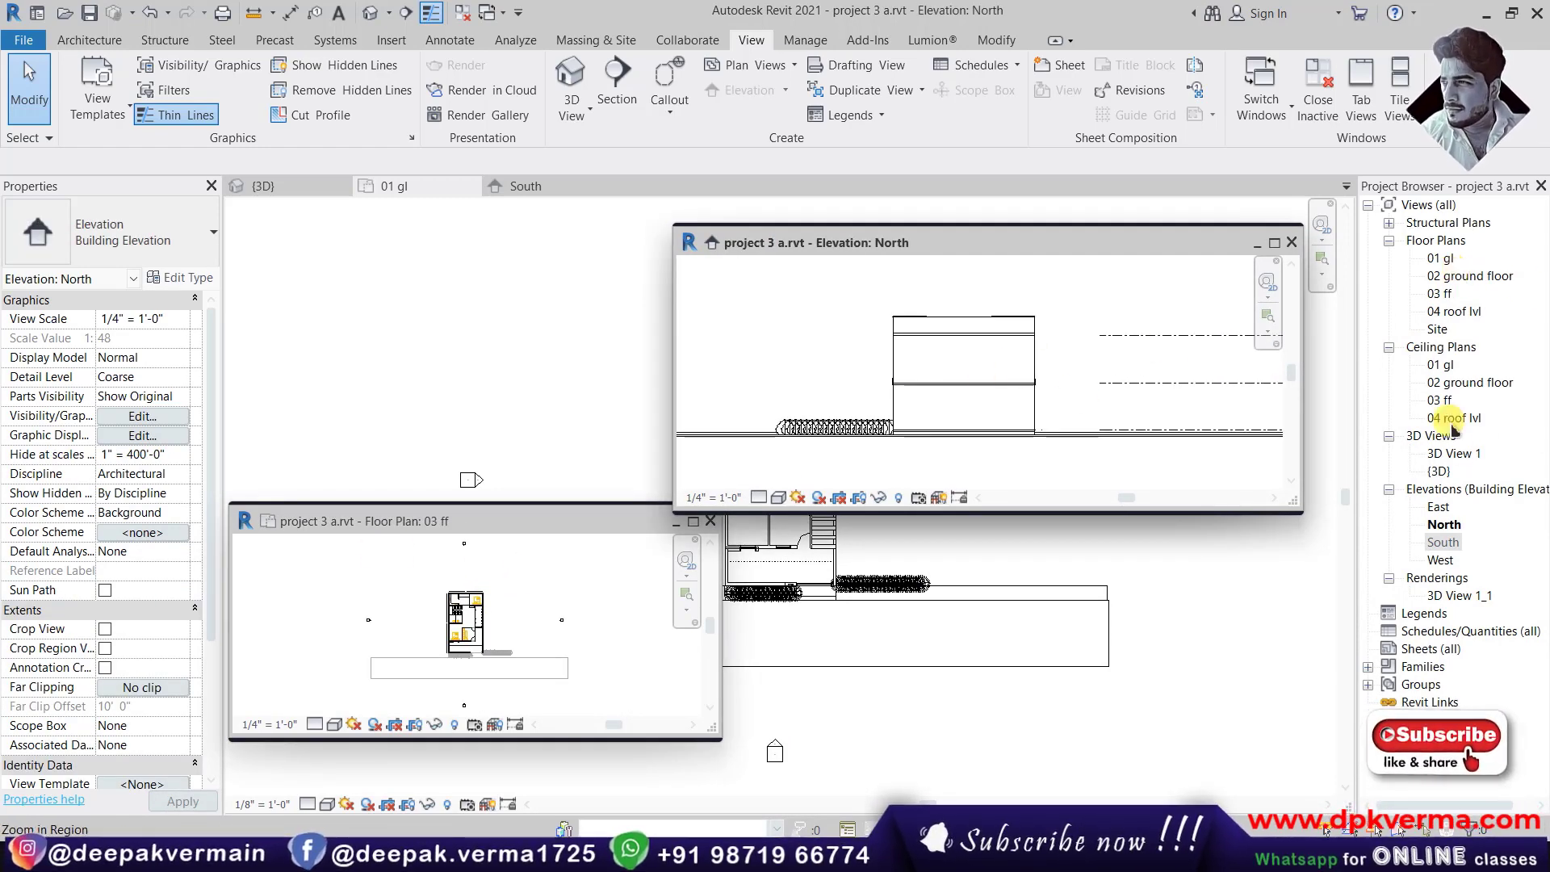
pyautogui.doubleClick(1439, 471)
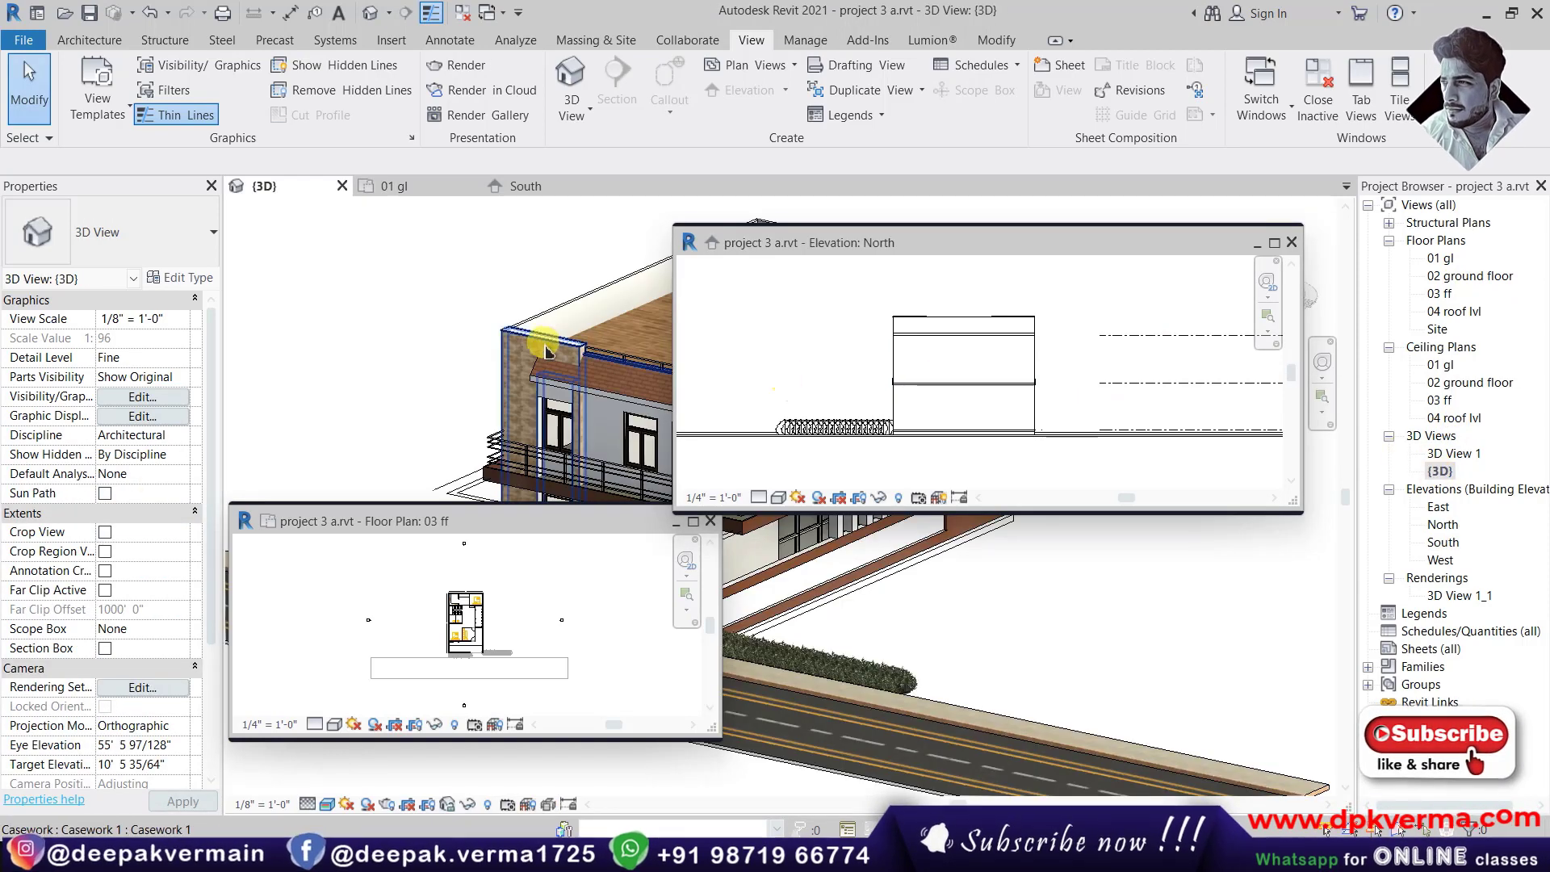
pyautogui.moveTo(298, 206); pyautogui.dragTo(319, 297)
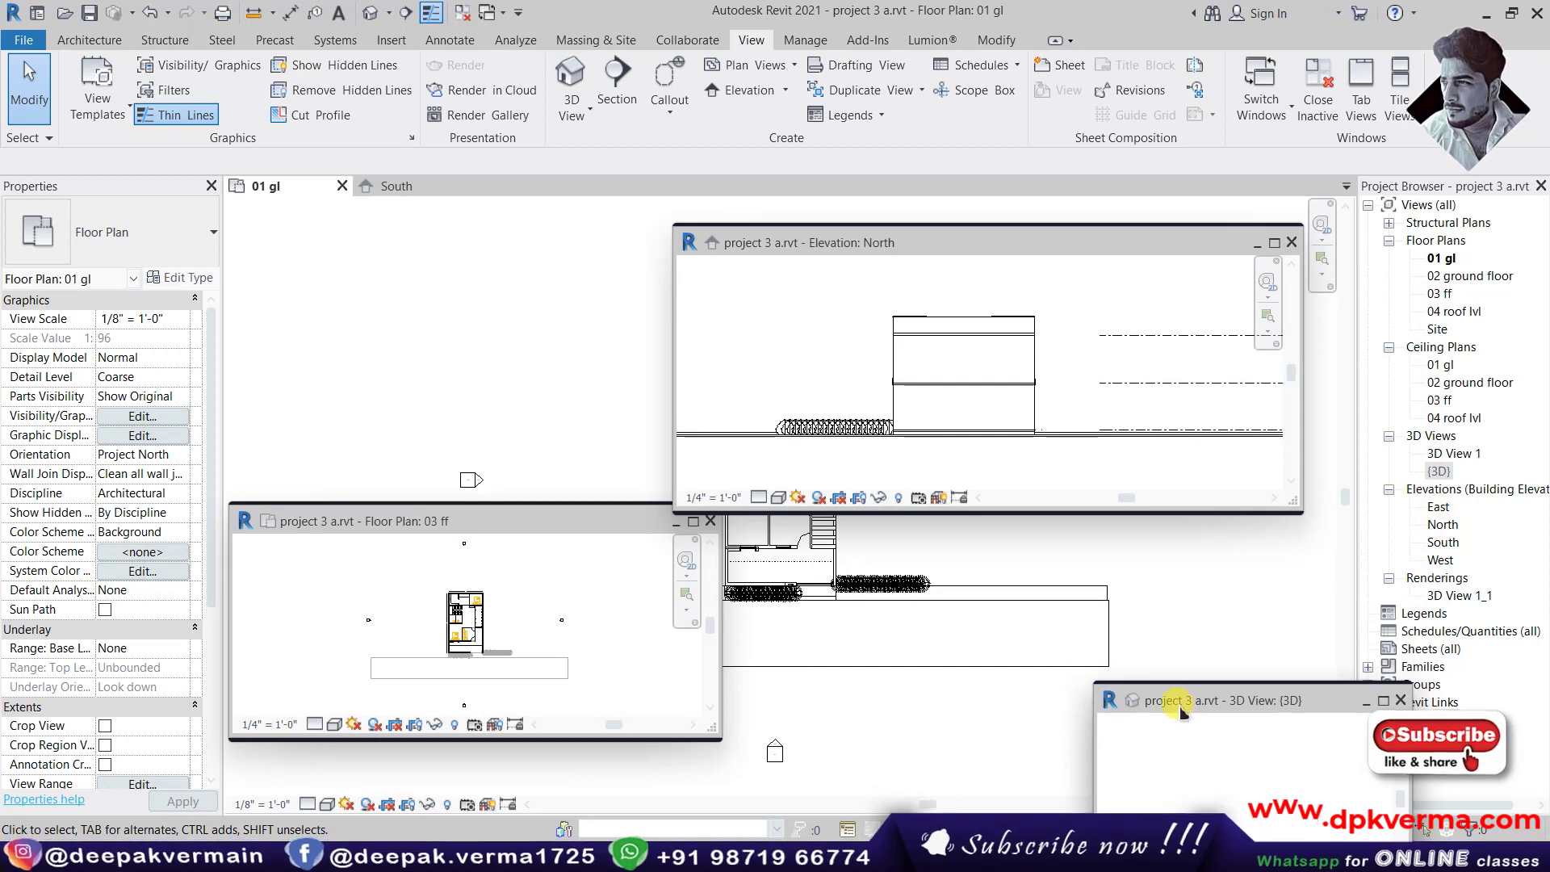
pyautogui.moveTo(319, 297); pyautogui.dragTo(323, 243)
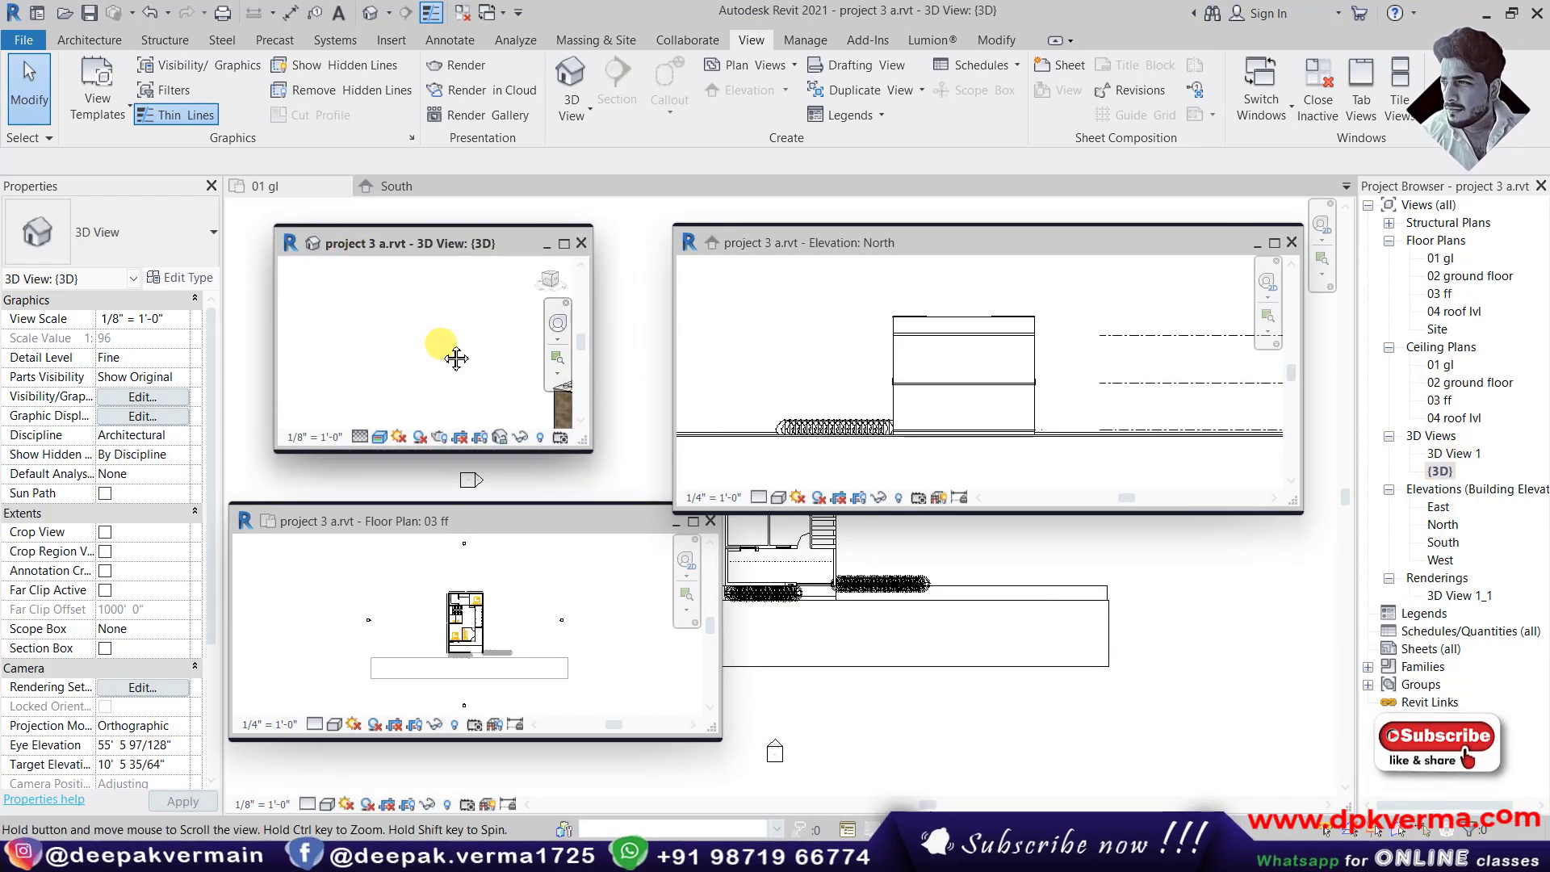
pyautogui.moveTo(456, 358); pyautogui.dragTo(468, 261, button='middle')
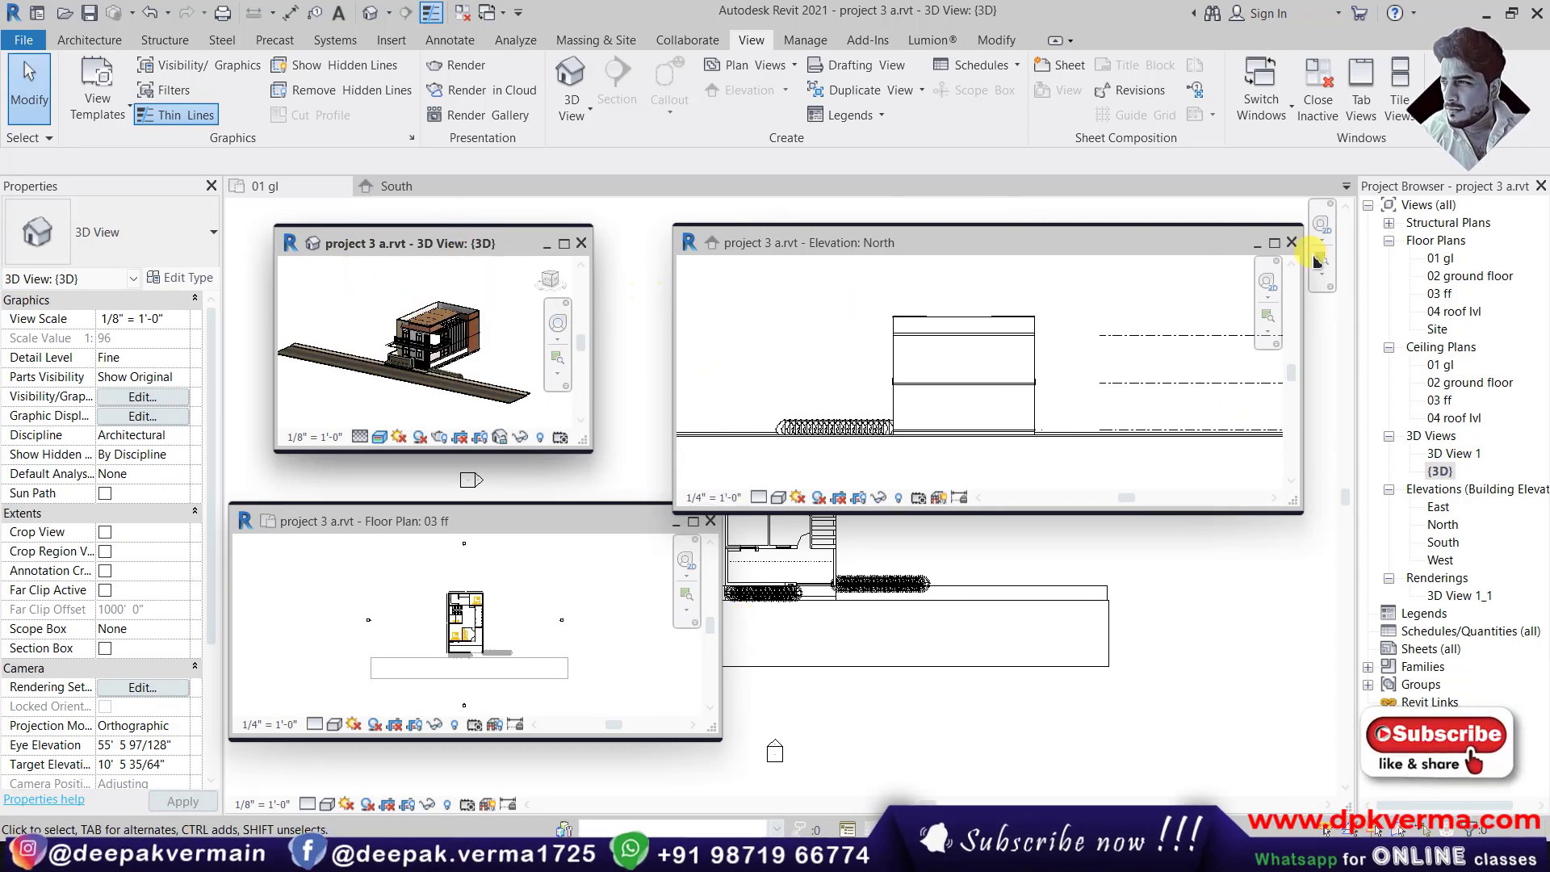
# Close the floating {3D}, 03 ff and North windows and return the remaining views to tabs
pyautogui.click(1399, 98)
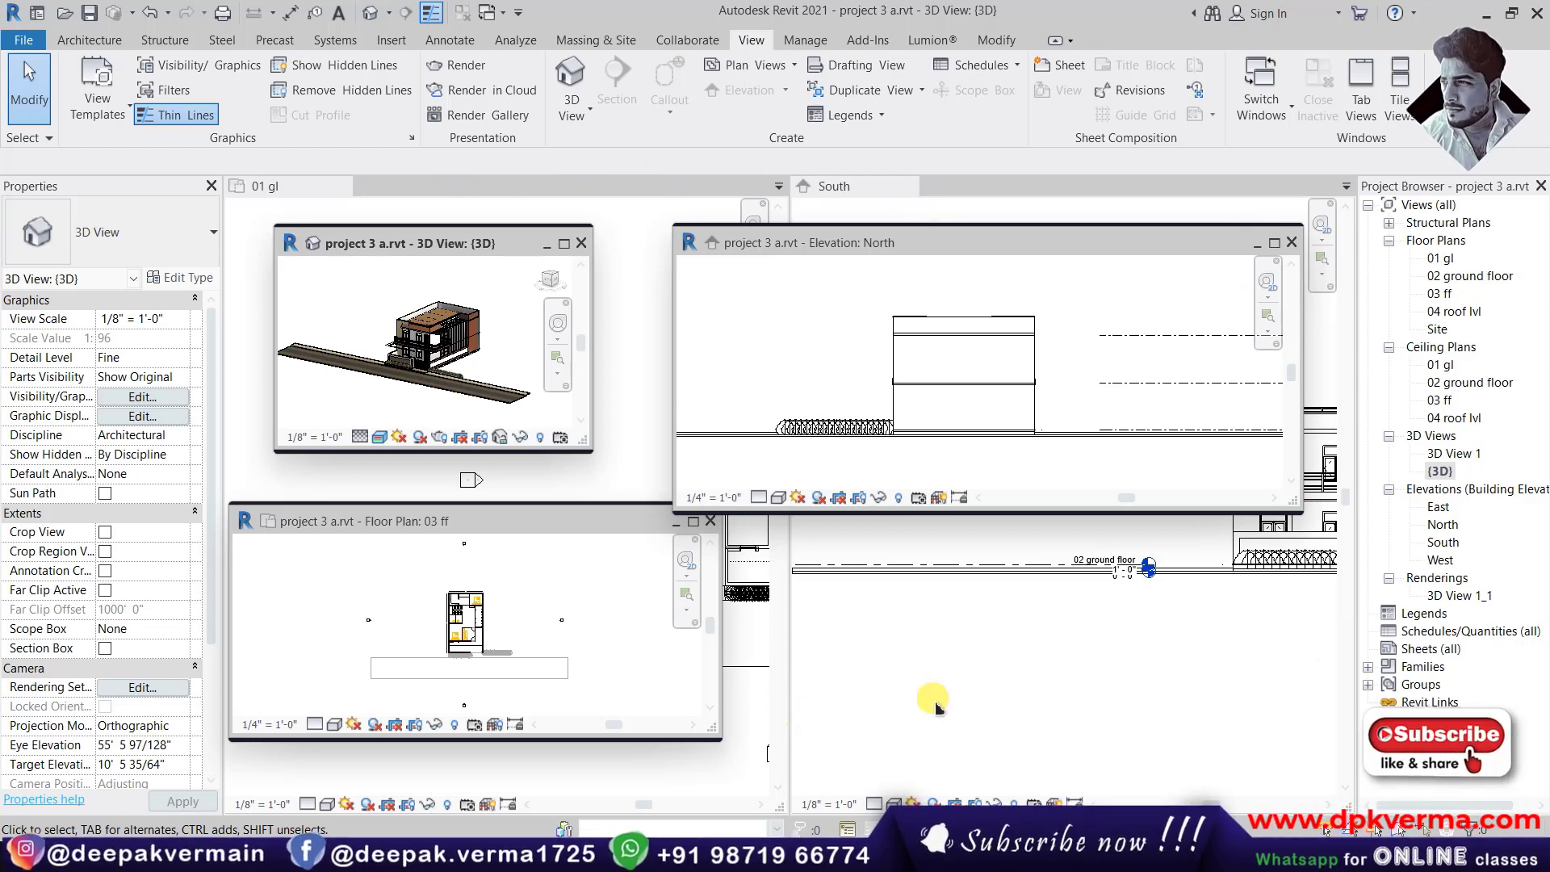
pyautogui.click(581, 242)
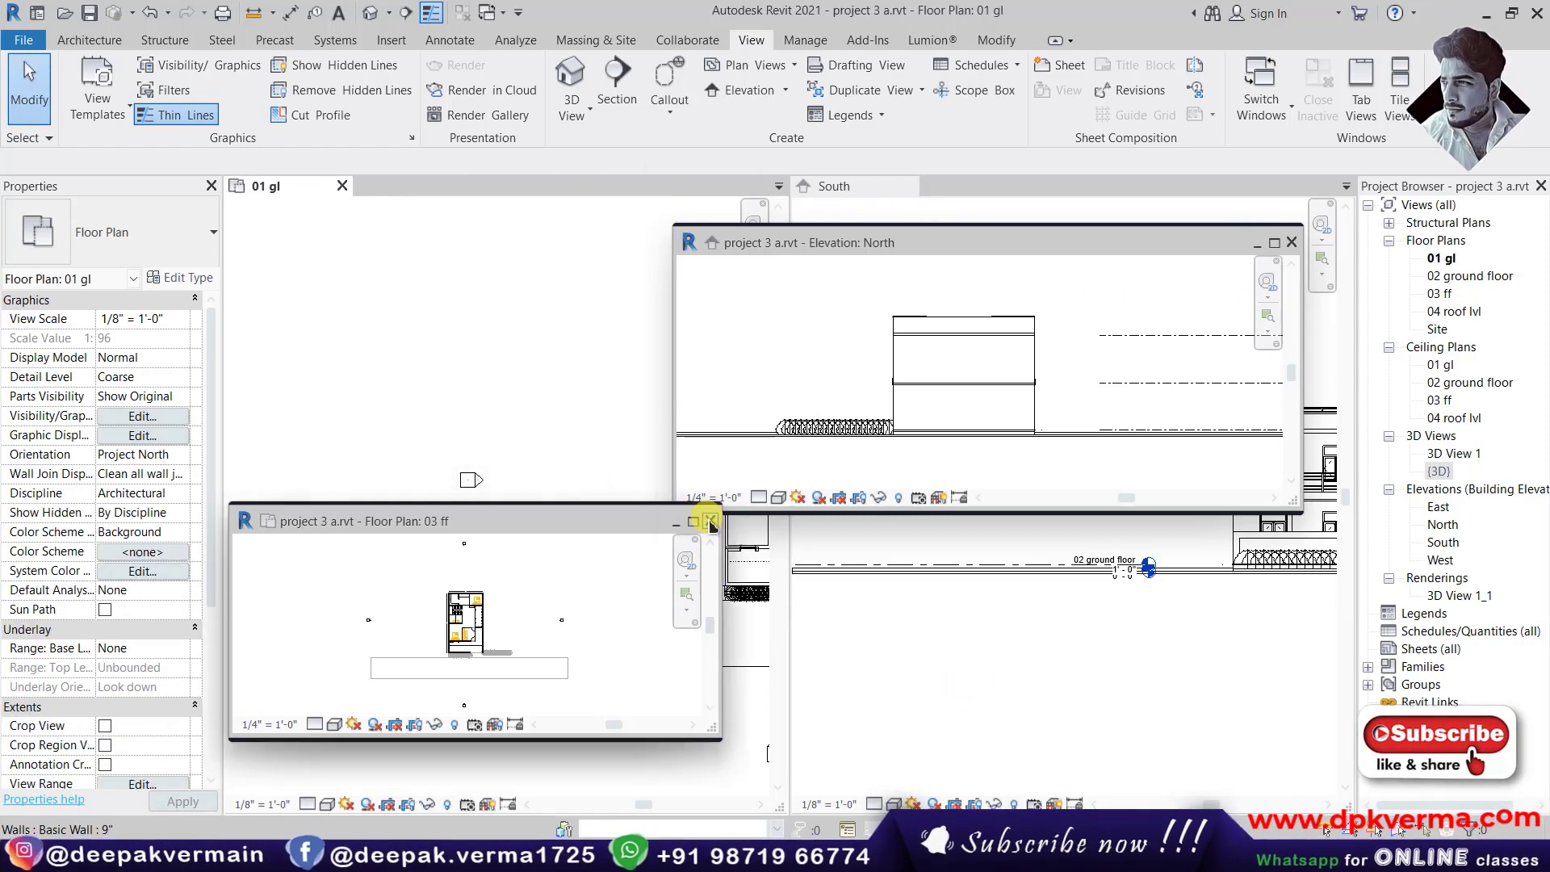
pyautogui.click(711, 521)
pyautogui.click(1293, 243)
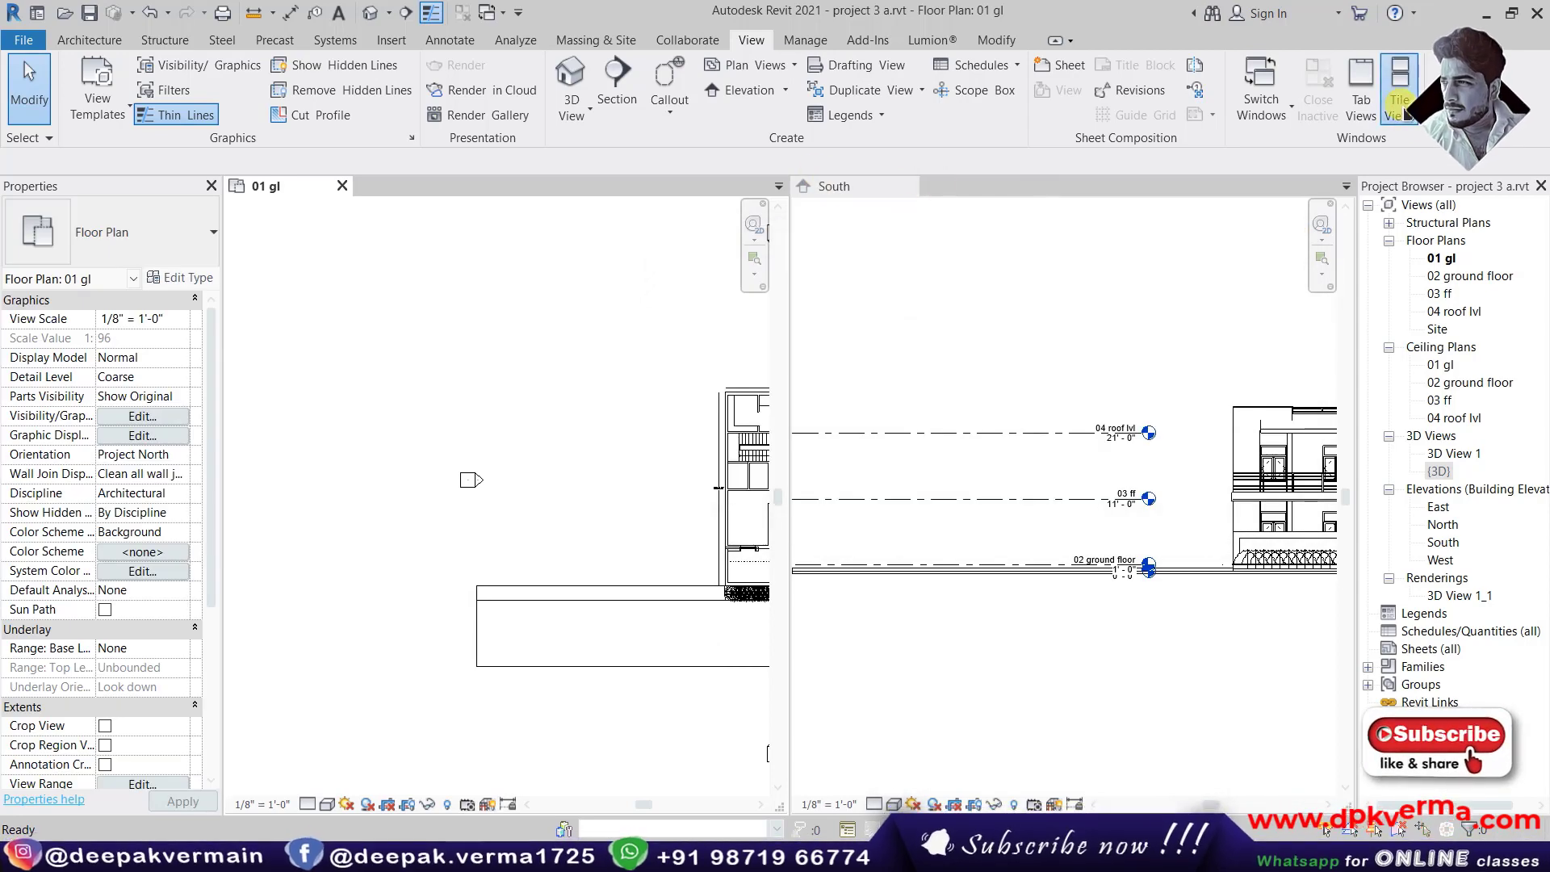
pyautogui.click(1361, 91)
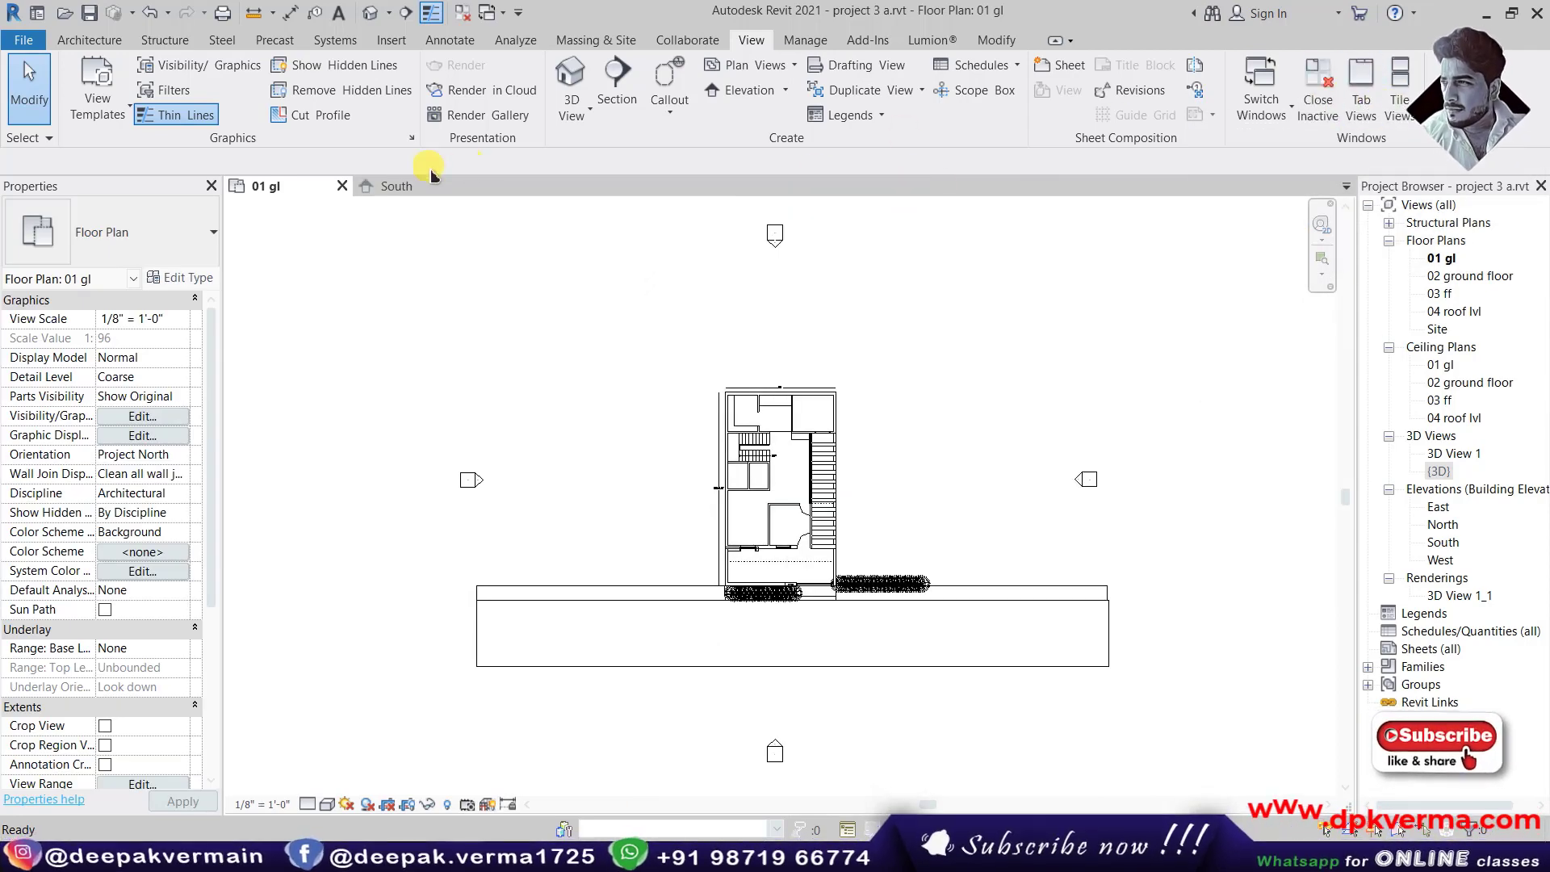
# Close the South elevation, then cancel the save prompt to keep 01 gl open
pyautogui.click(397, 186)
pyautogui.click(267, 186)
pyautogui.click(404, 186)
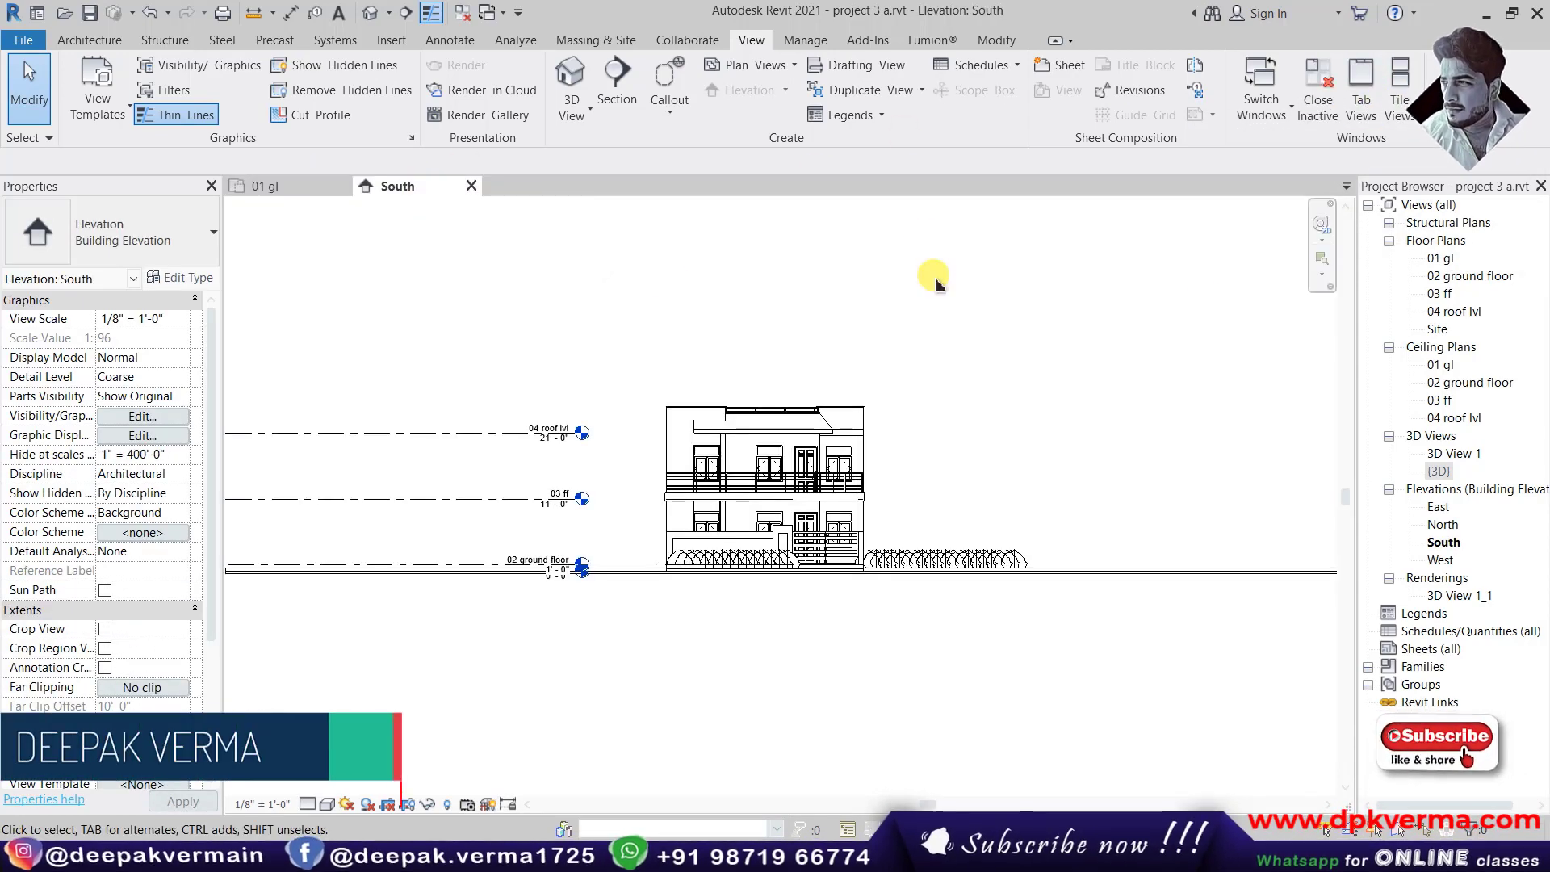
pyautogui.click(472, 186)
pyautogui.click(343, 185)
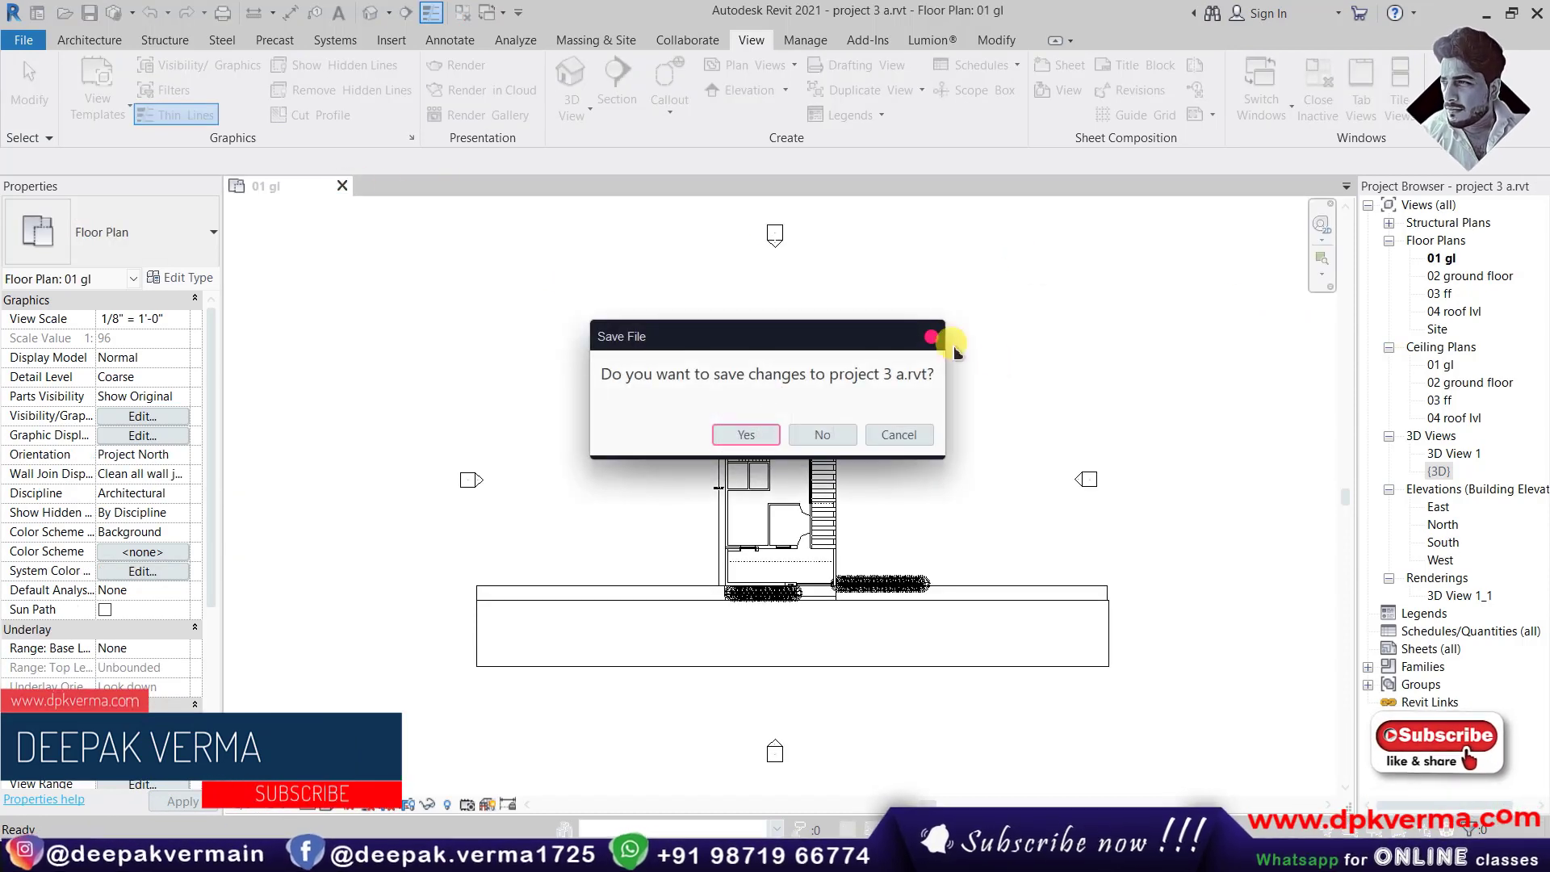
pyautogui.click(952, 348)
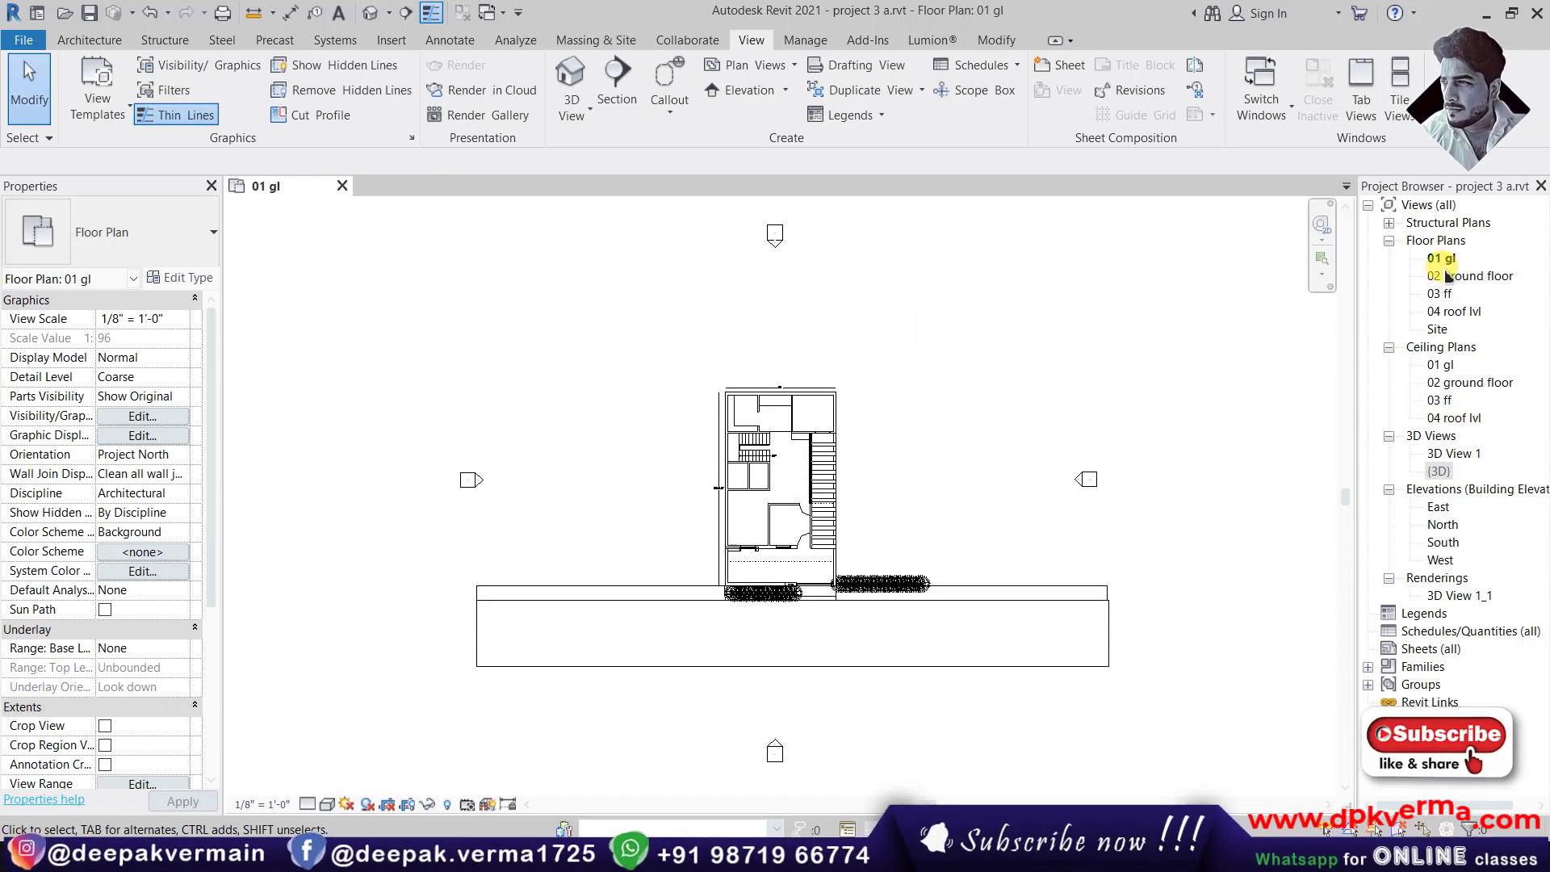
# Open the 02 ground floor plan, close 01 gl, and open the {3D} view
pyautogui.doubleClick(1447, 275)
pyautogui.click(361, 186)
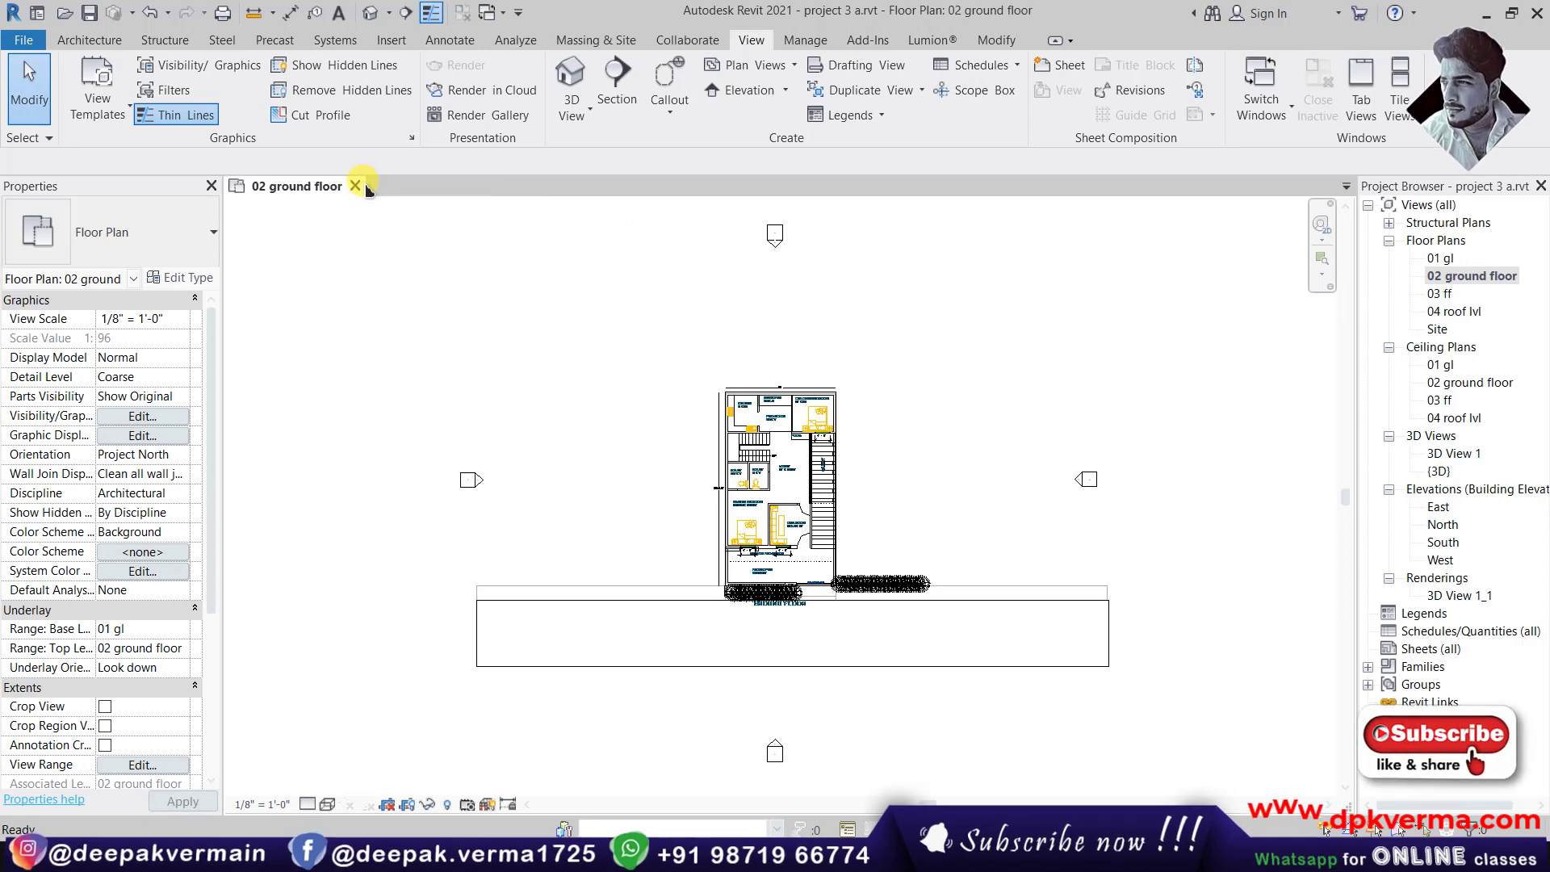
pyautogui.click(1439, 472)
pyautogui.press('Return')
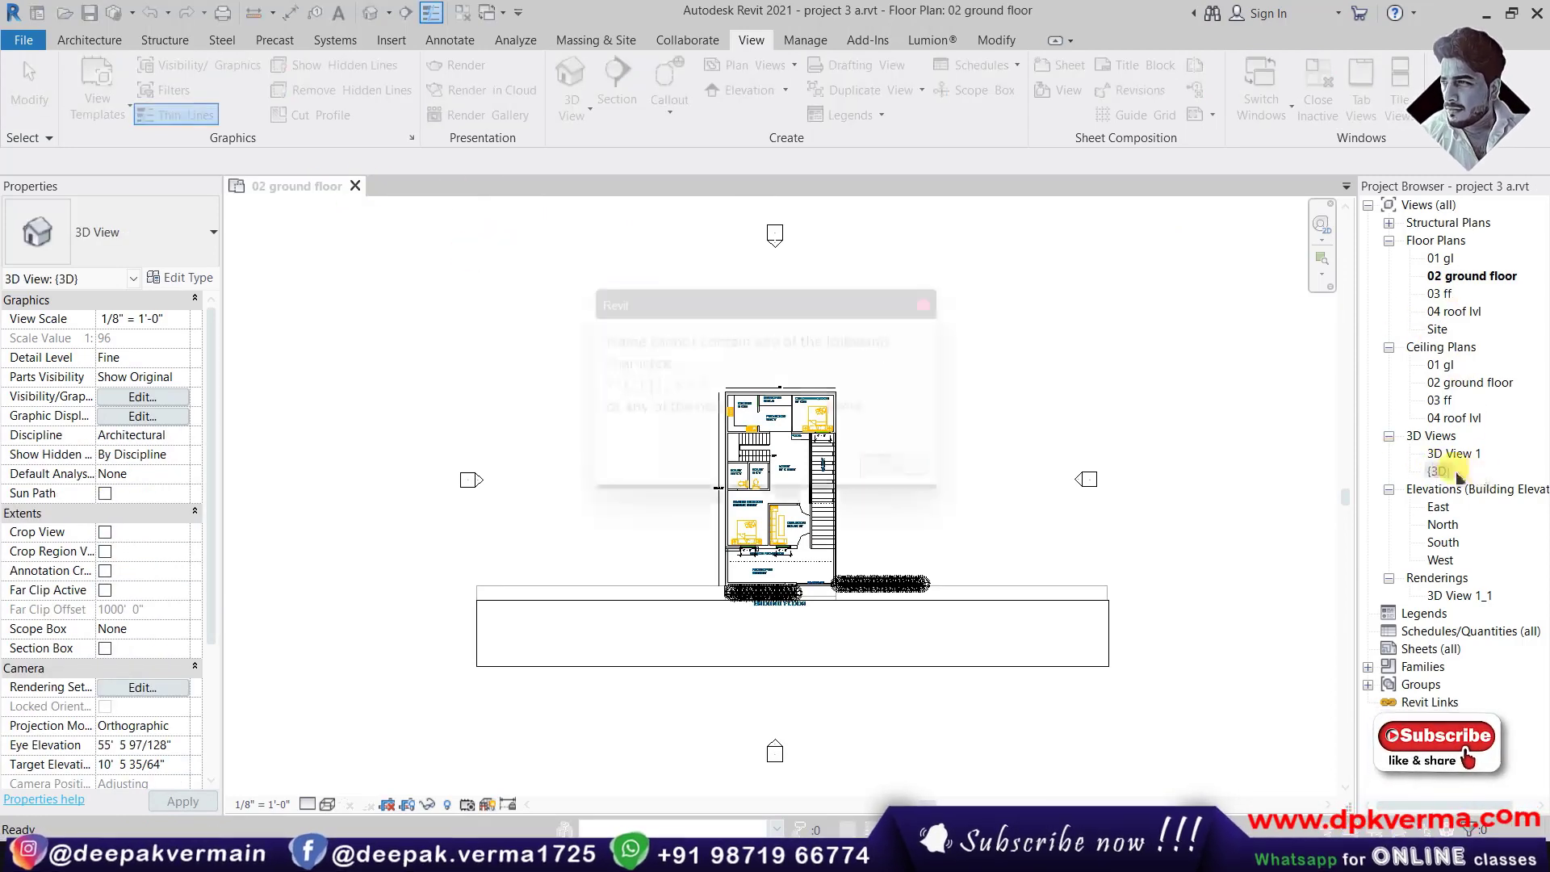
pyautogui.click(941, 297)
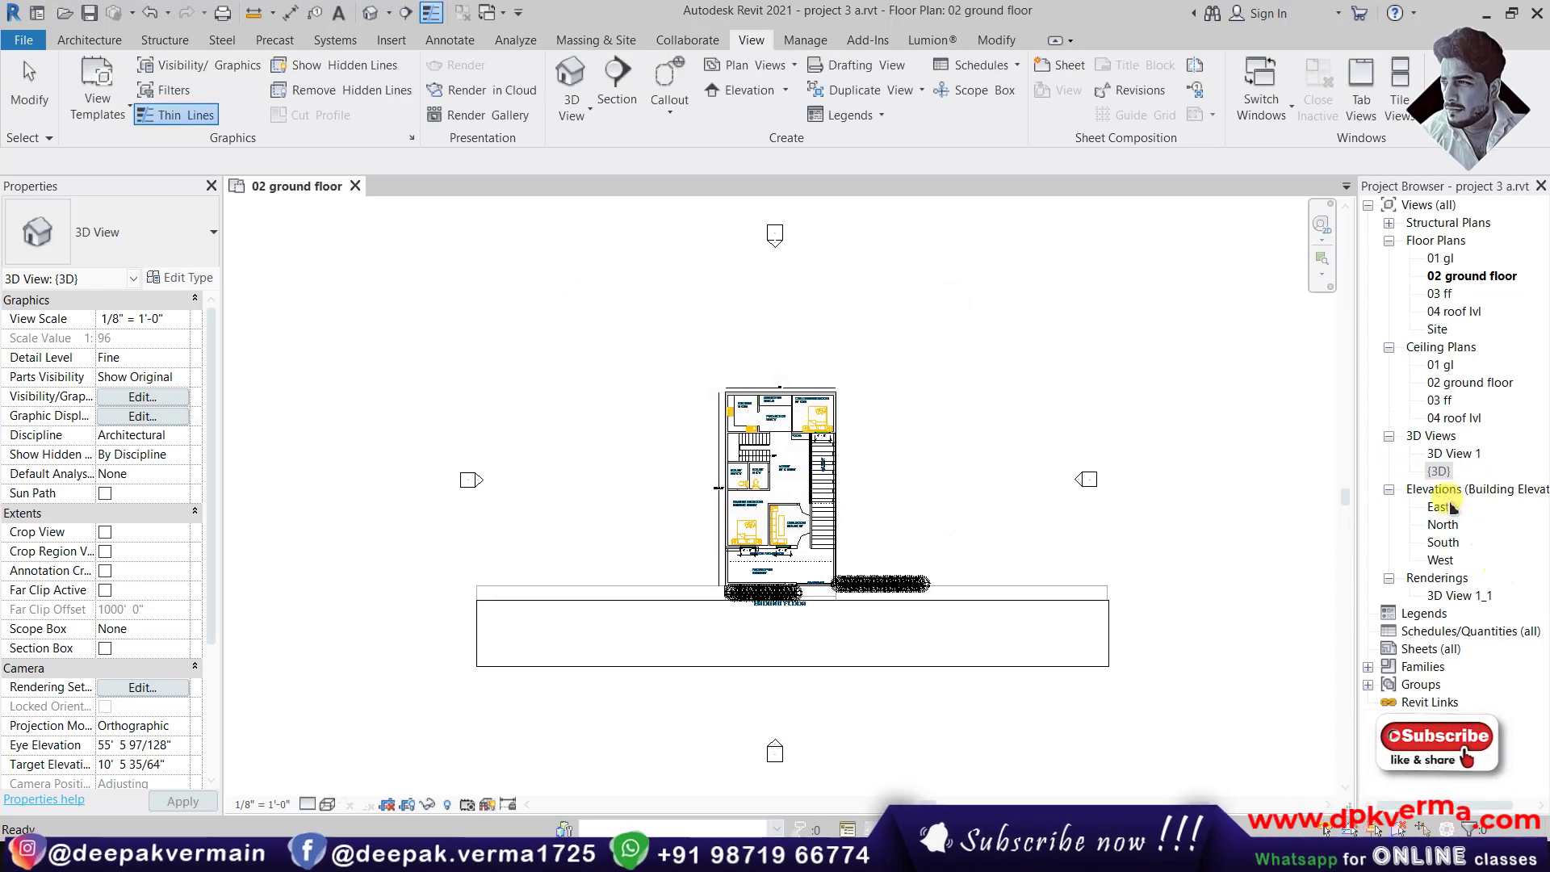
pyautogui.doubleClick(1438, 474)
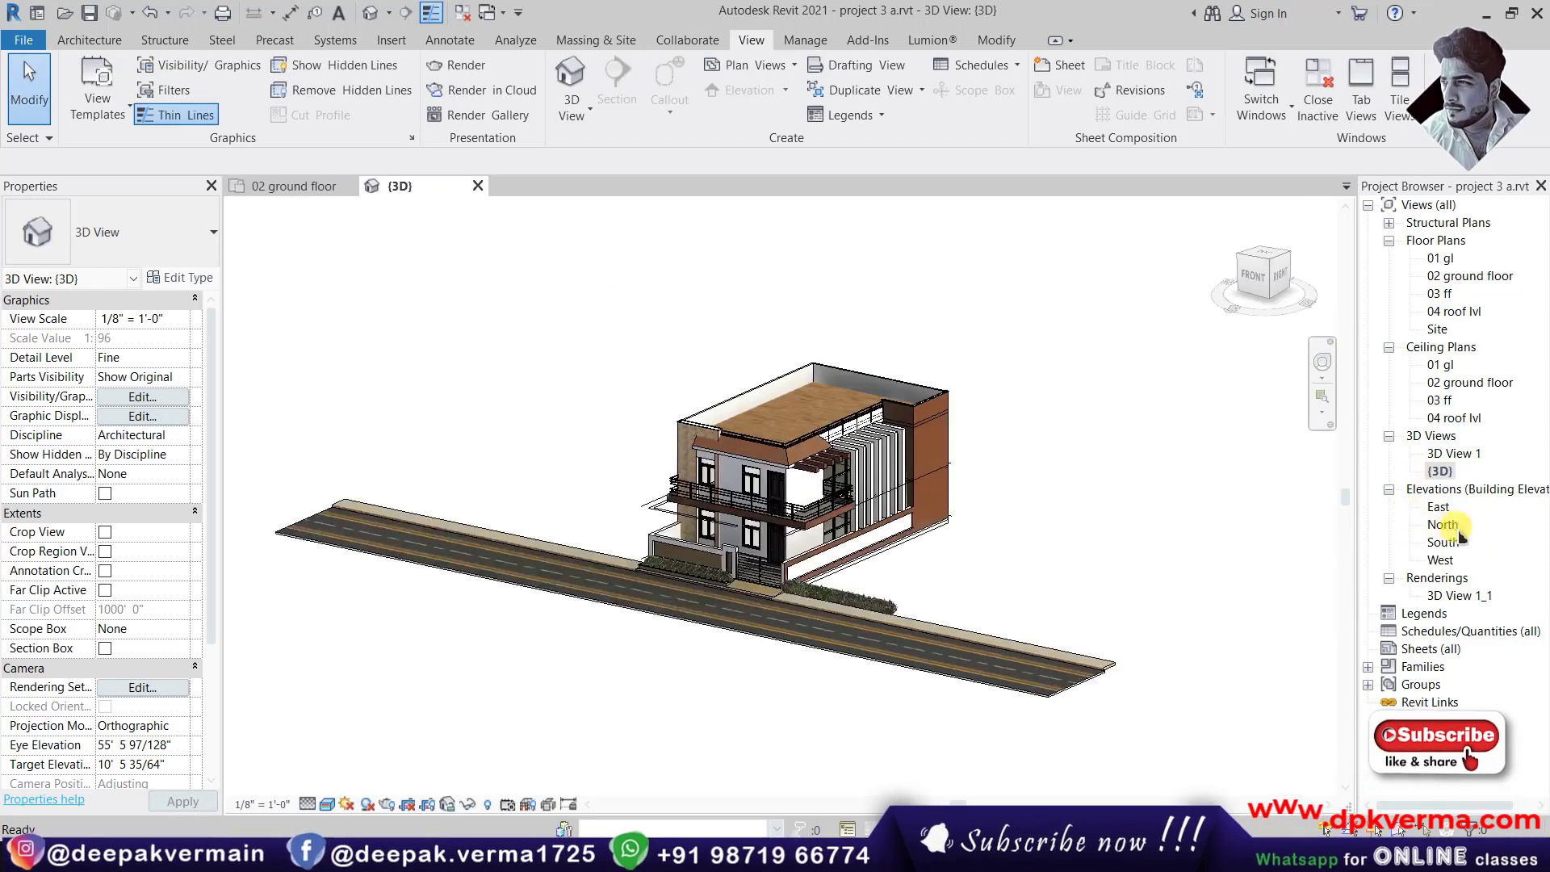
# Open the North and East elevations, closing South after opening it
pyautogui.doubleClick(1442, 524)
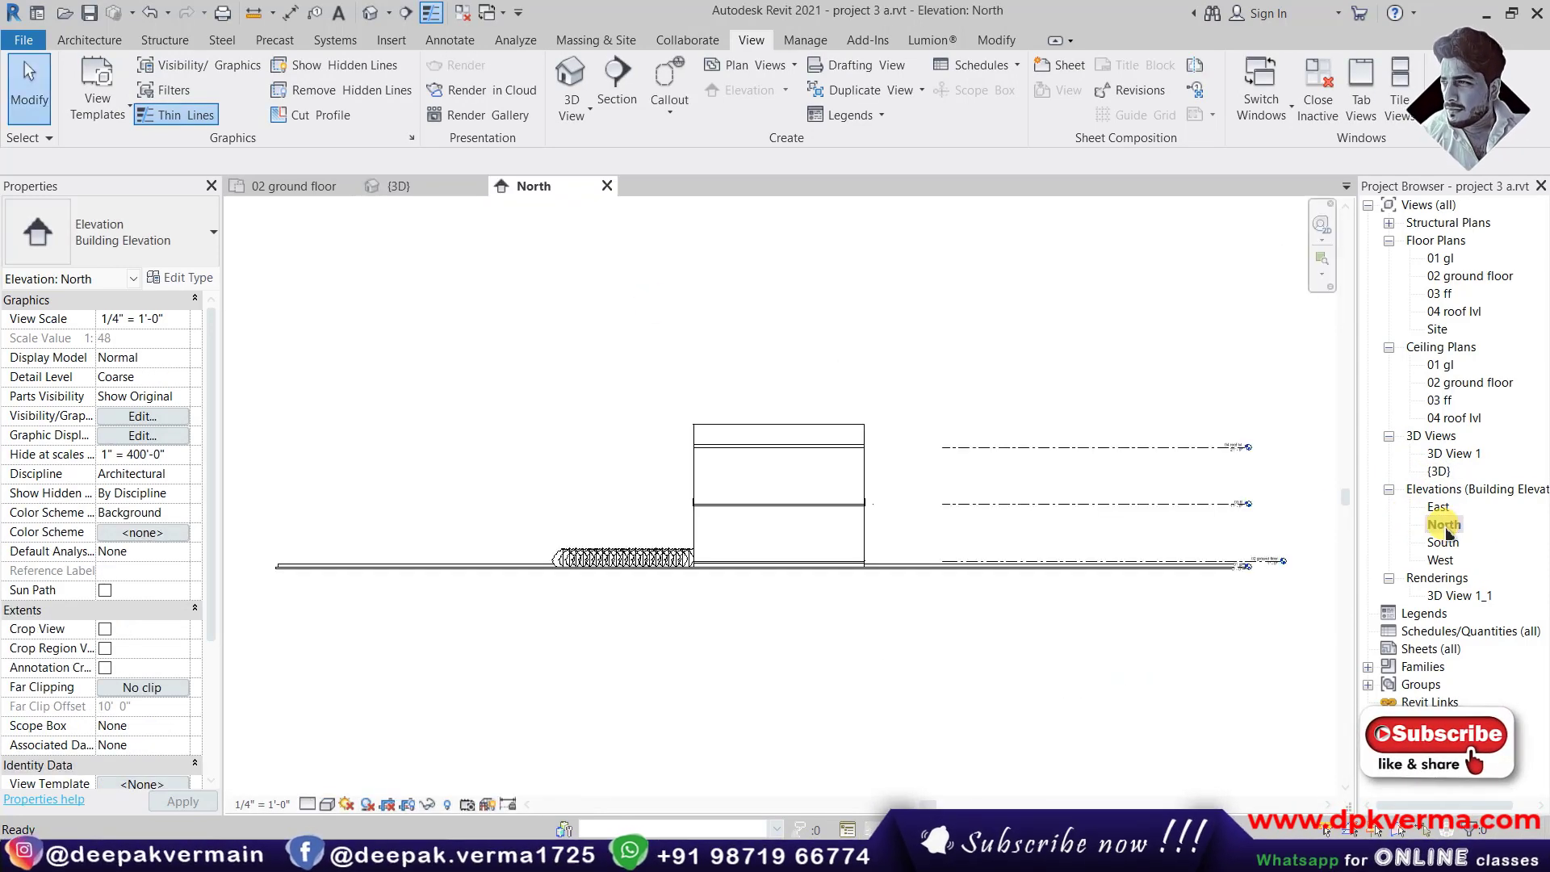
pyautogui.doubleClick(1445, 543)
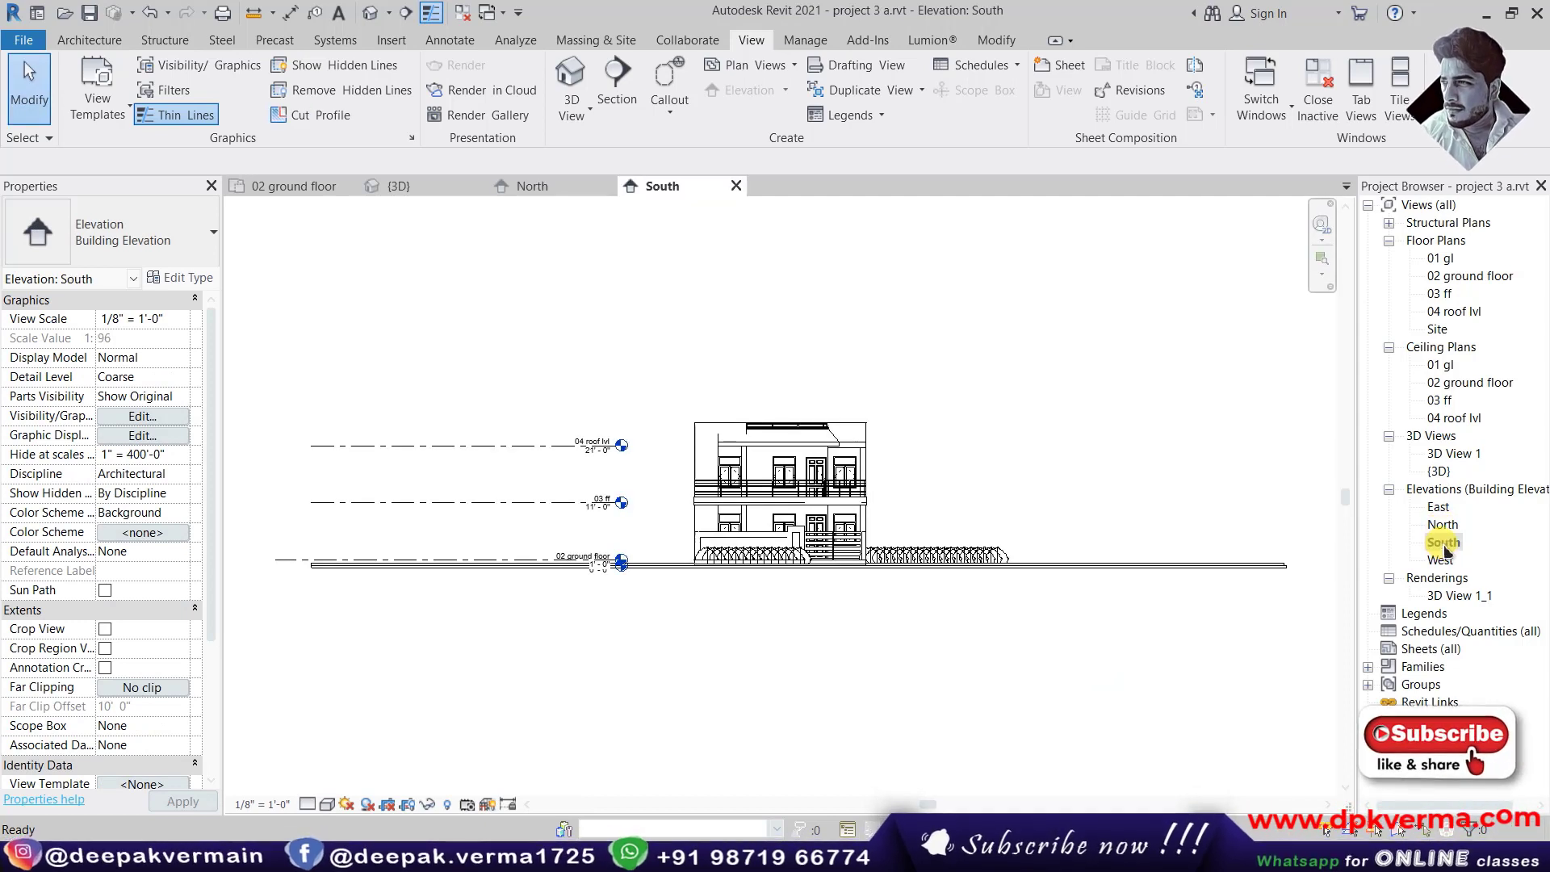
pyautogui.click(737, 186)
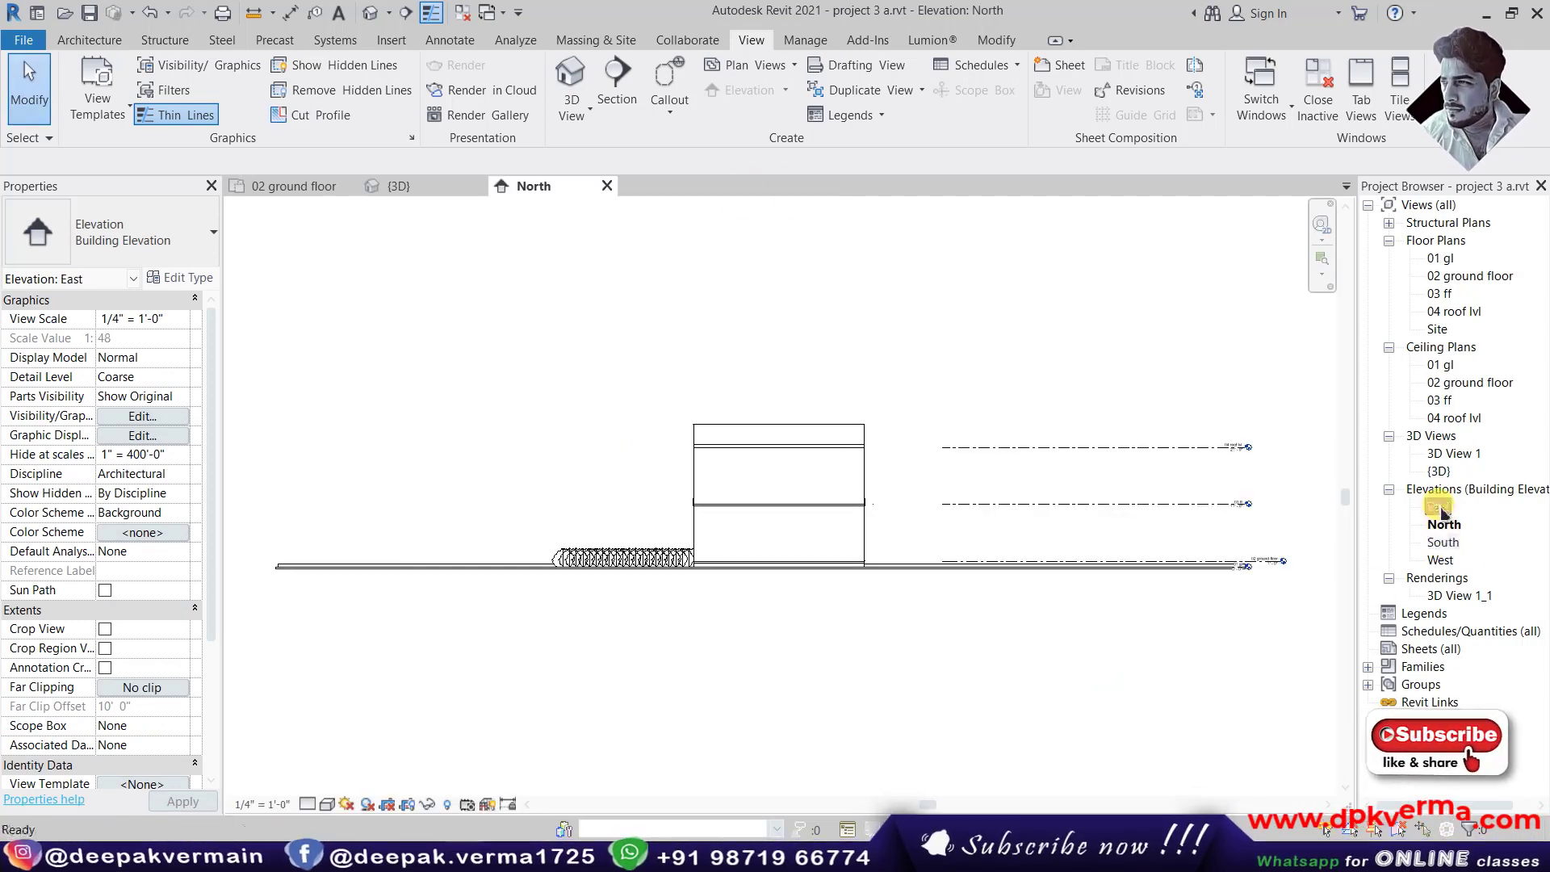
pyautogui.doubleClick(1439, 507)
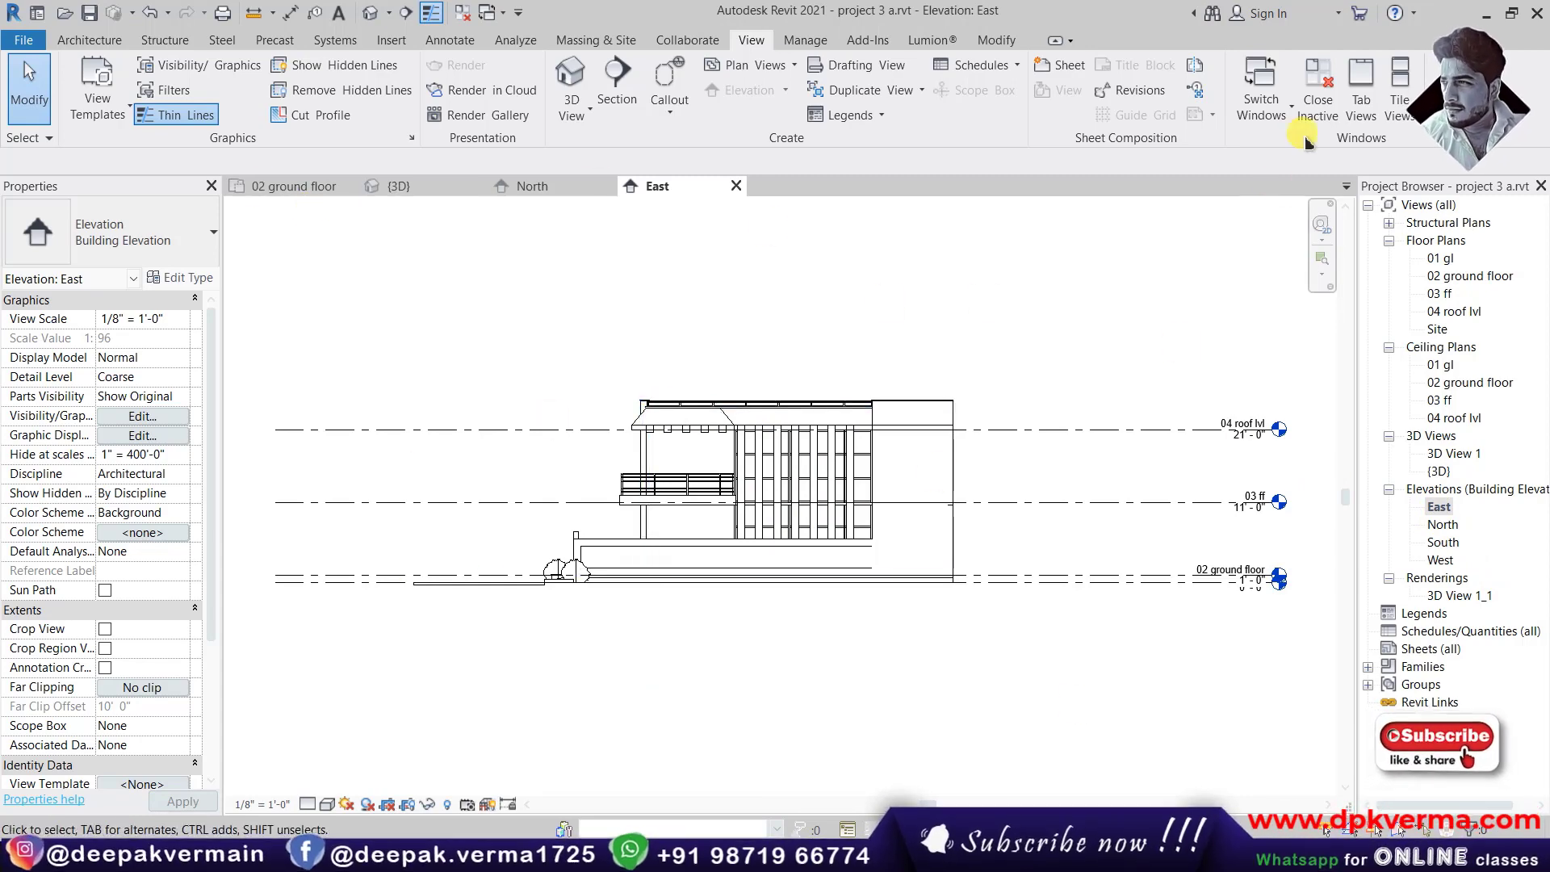
# Tile the East, {3D}, North and 02 ground floor views and zoom each pane to fit
pyautogui.click(1399, 117)
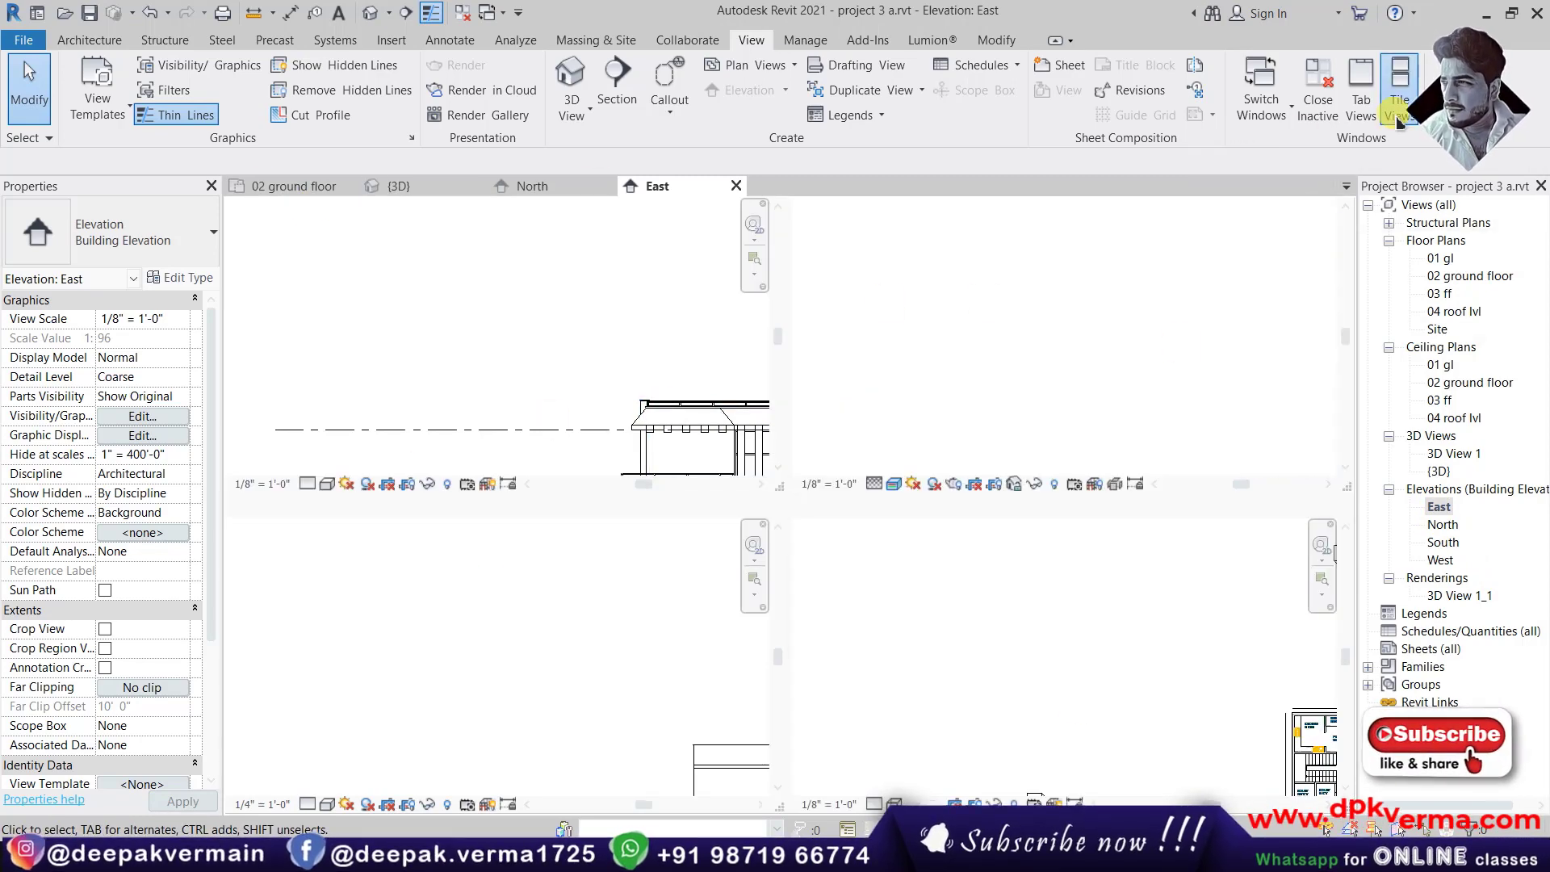
pyautogui.middleClick(566, 314)
pyautogui.middleClick(959, 311)
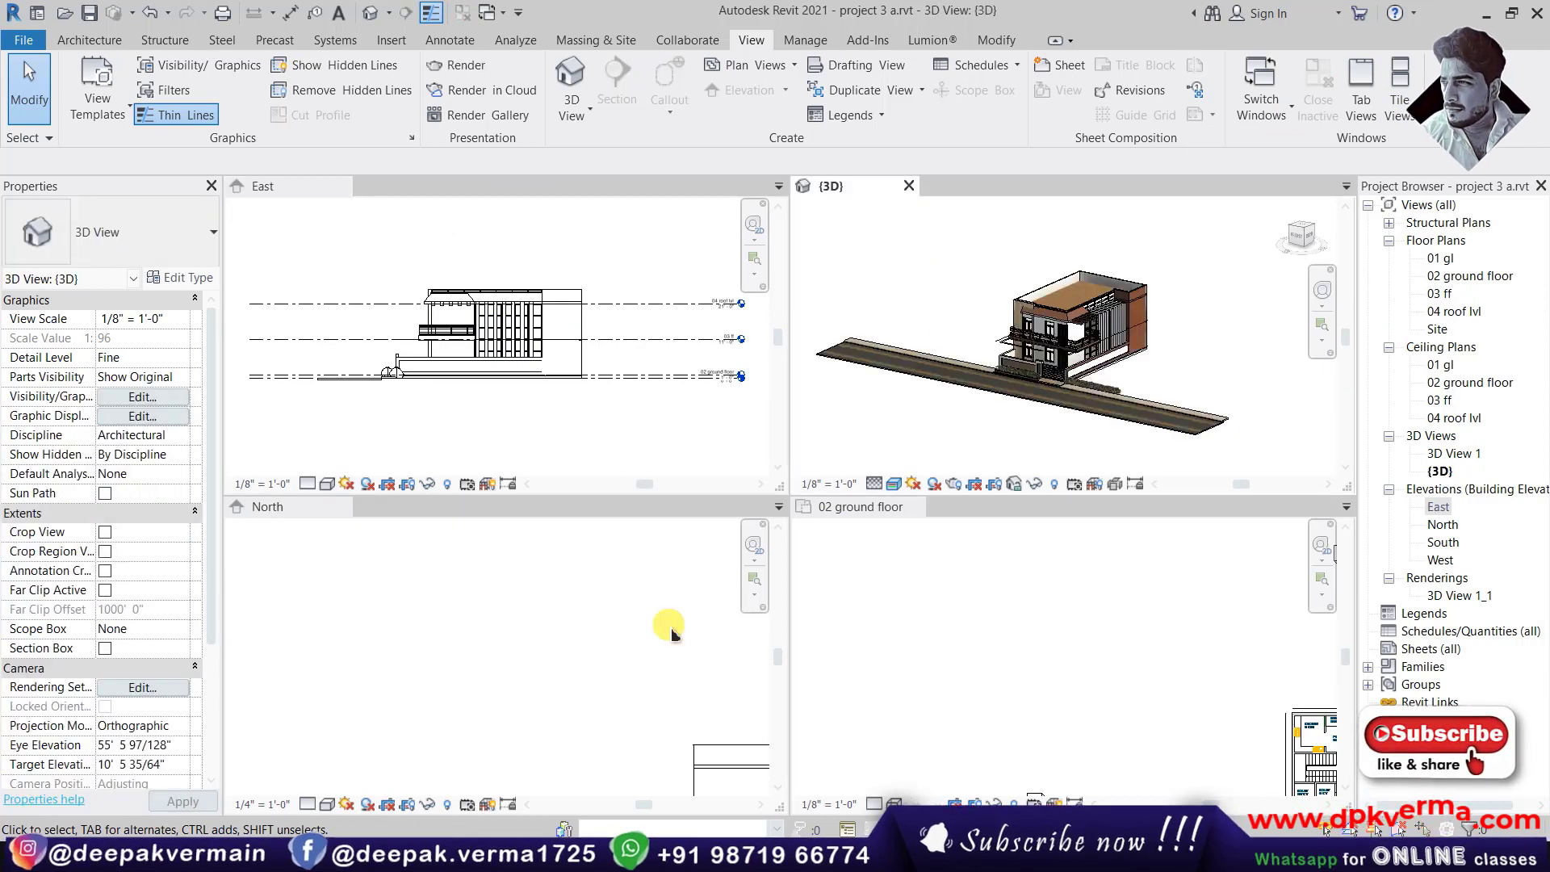
pyautogui.middleClick(482, 638)
pyautogui.middleClick(1025, 615)
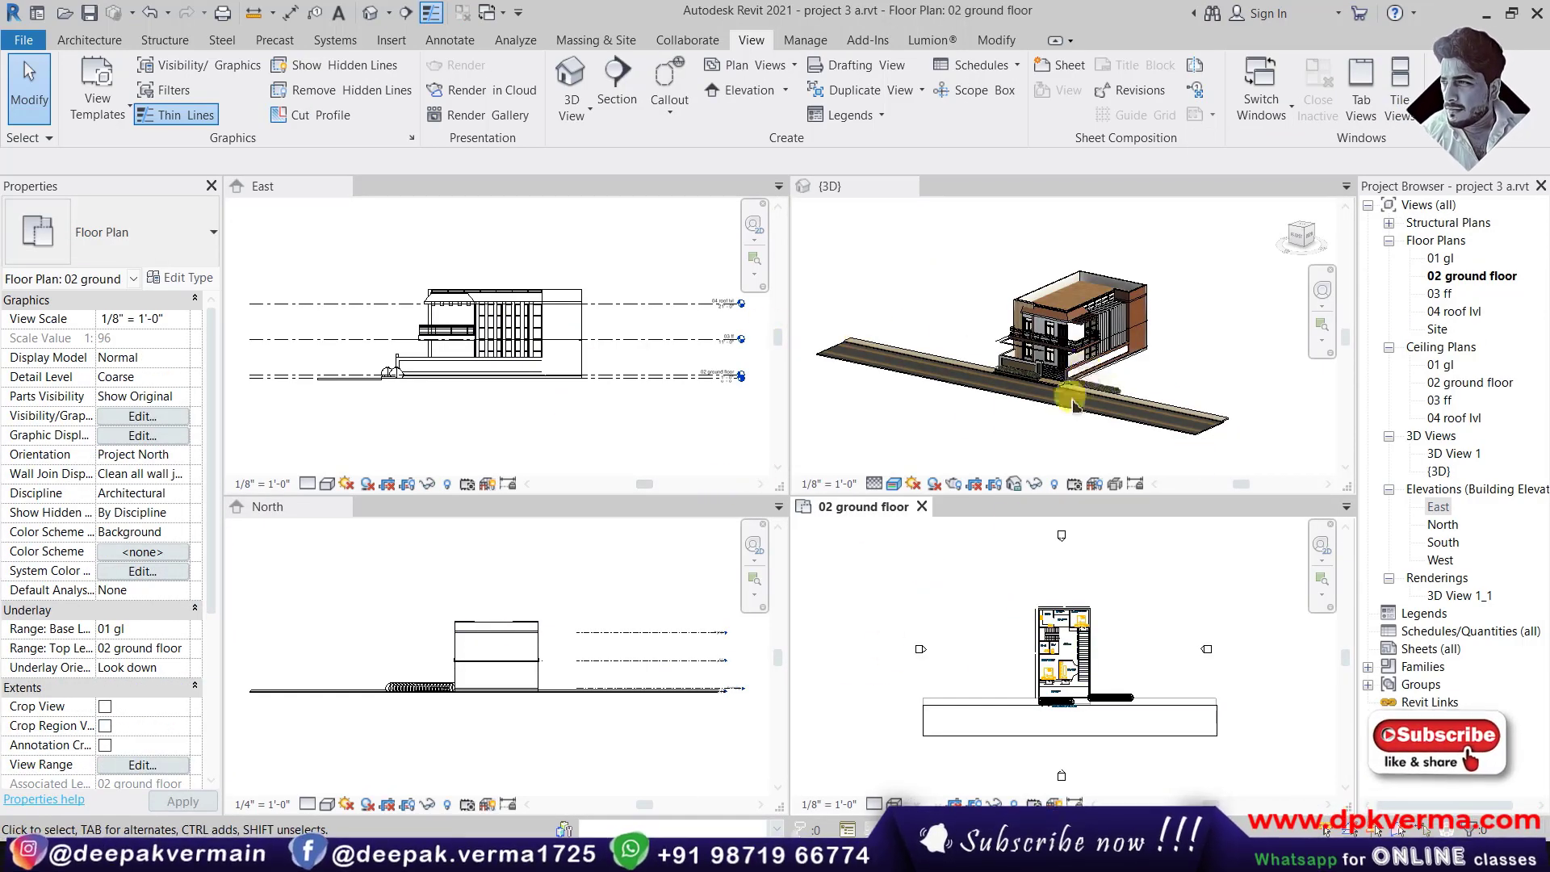
pyautogui.scroll(2, 1050, 670)
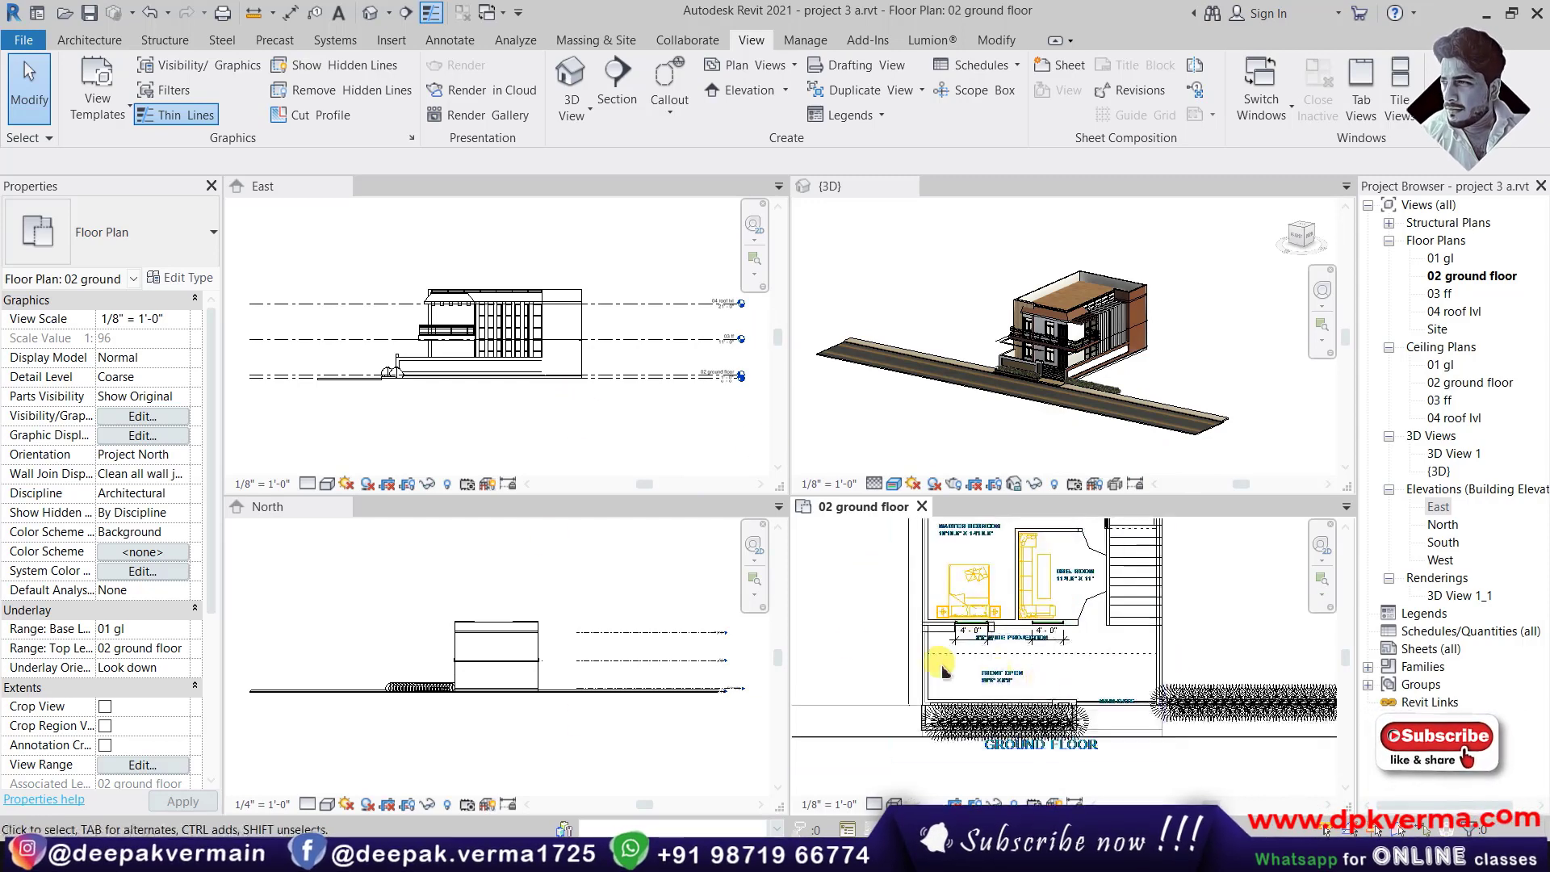
pyautogui.scroll(3, 1019, 646)
pyautogui.scroll(-2, 1019, 646)
pyautogui.scroll(-1, 1019, 646)
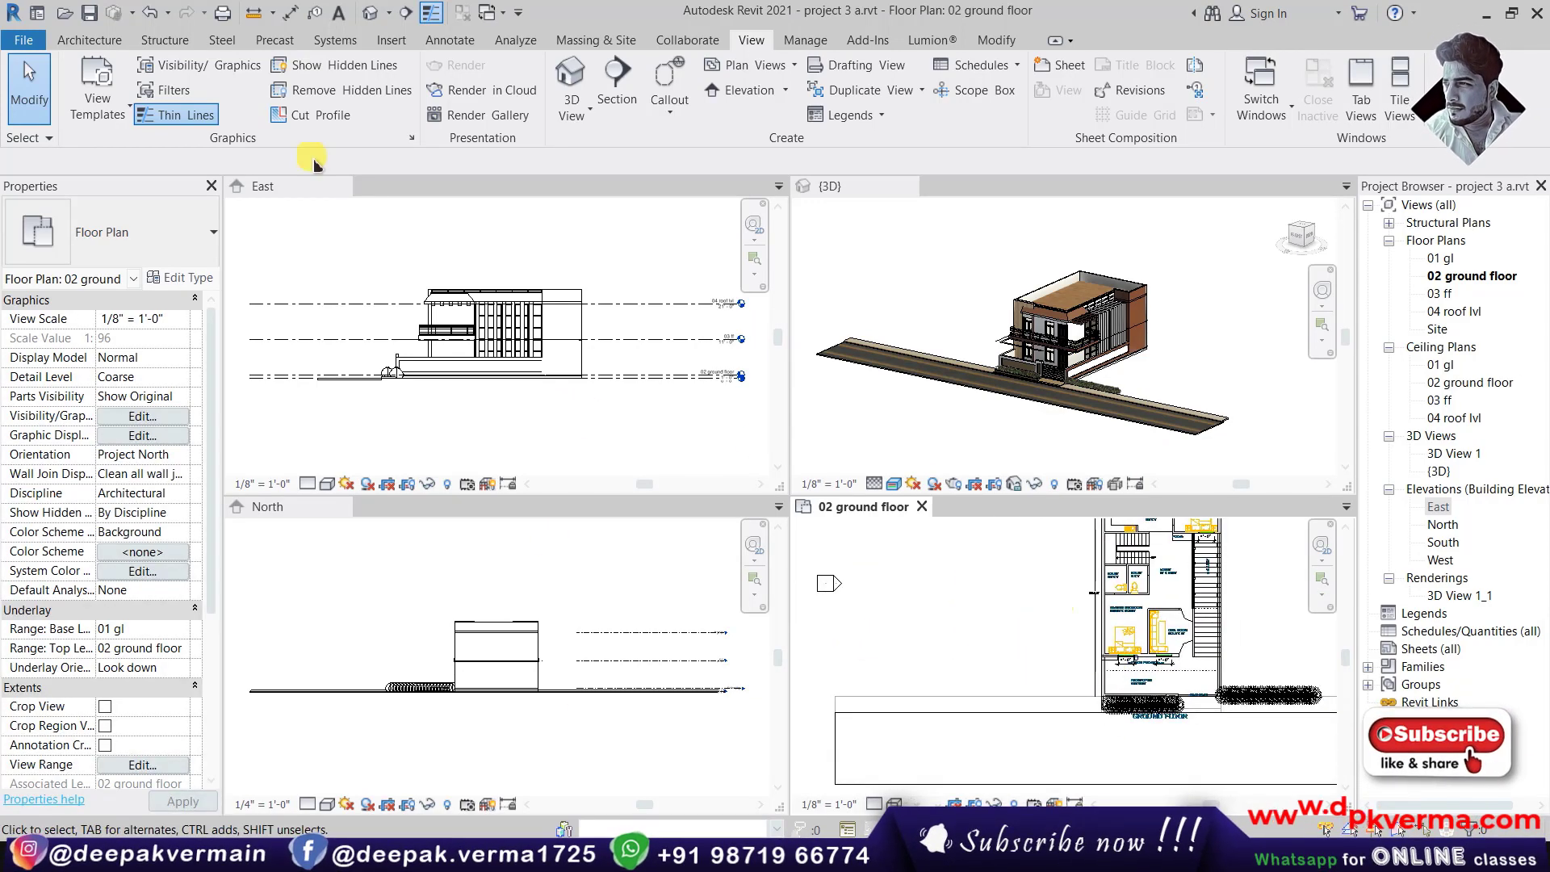
# Draw a five-segment wall run in the 02 ground floor plan
pyautogui.click(89, 40)
pyautogui.click(81, 78)
pyautogui.click(882, 640)
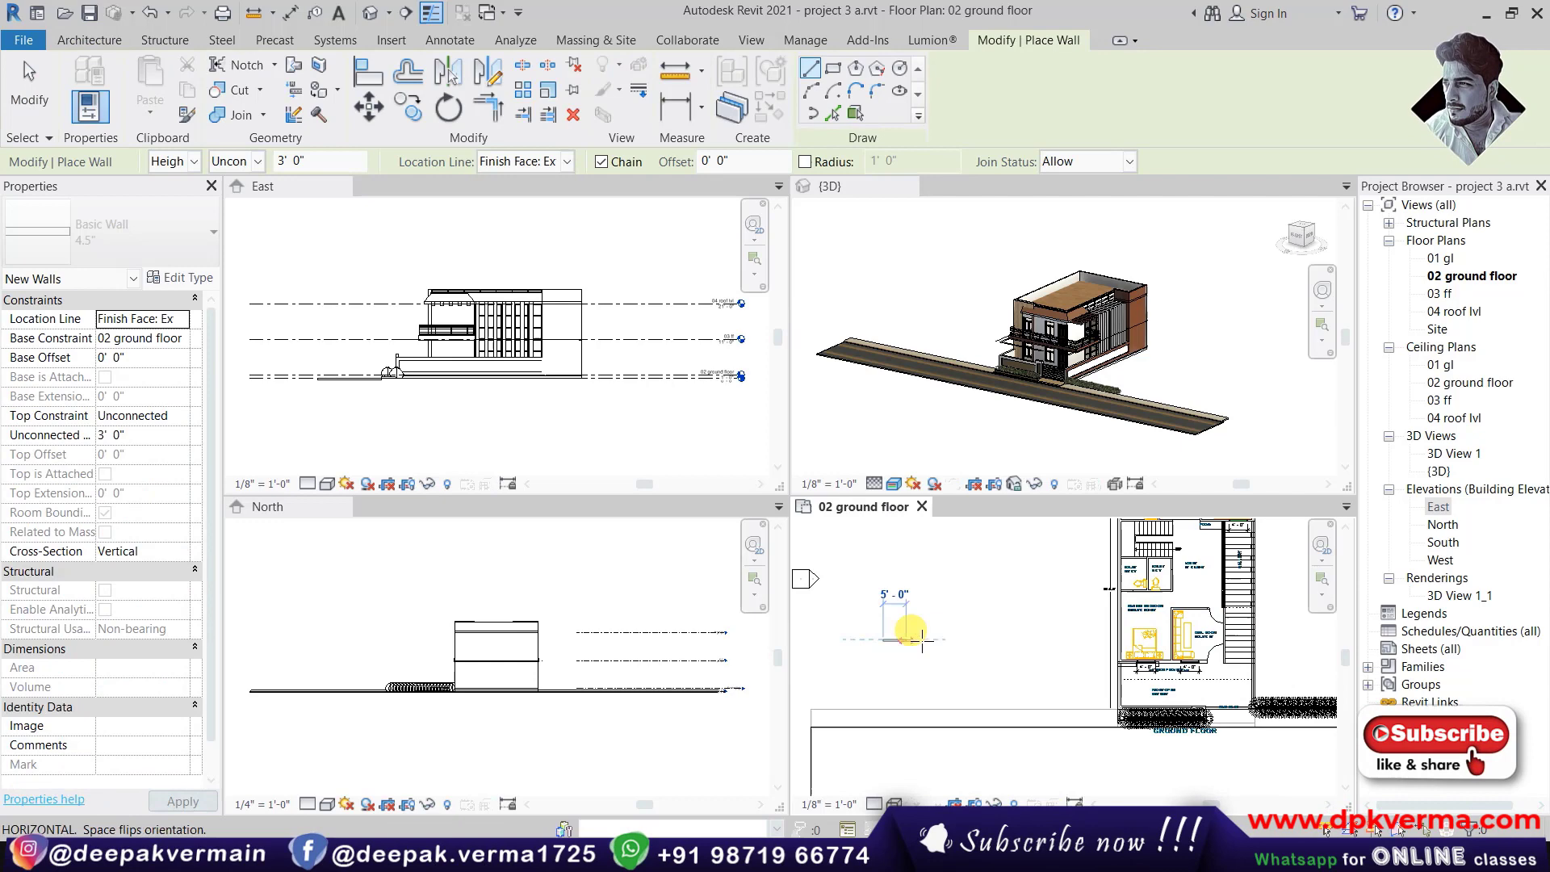
pyautogui.click(1026, 641)
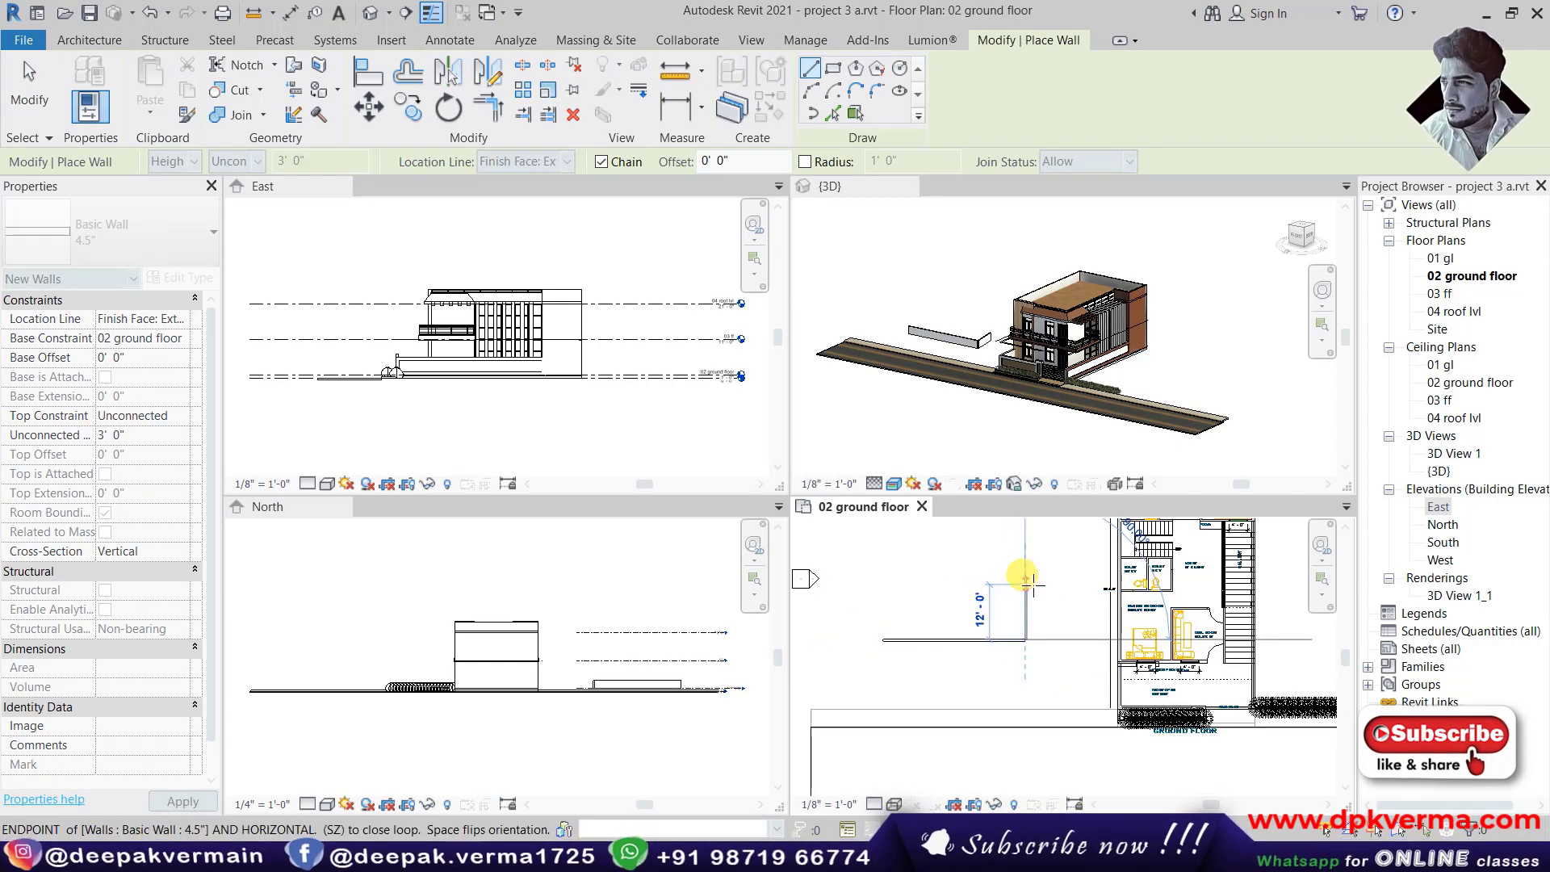
pyautogui.click(1026, 583)
pyautogui.click(945, 583)
pyautogui.click(937, 623)
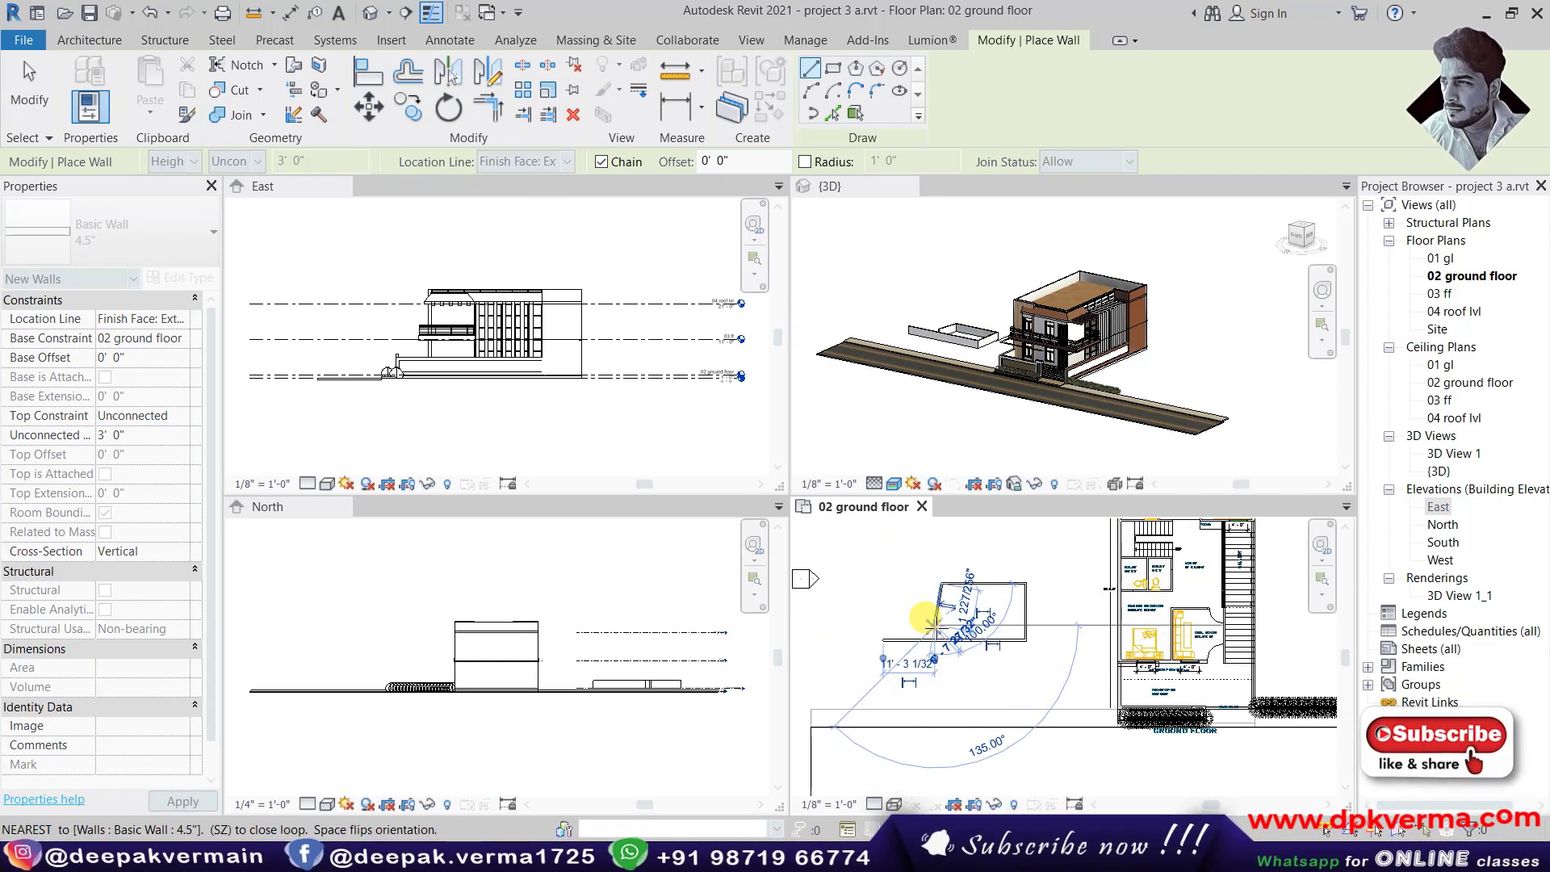
pyautogui.press('Escape')
pyautogui.press('Escape')
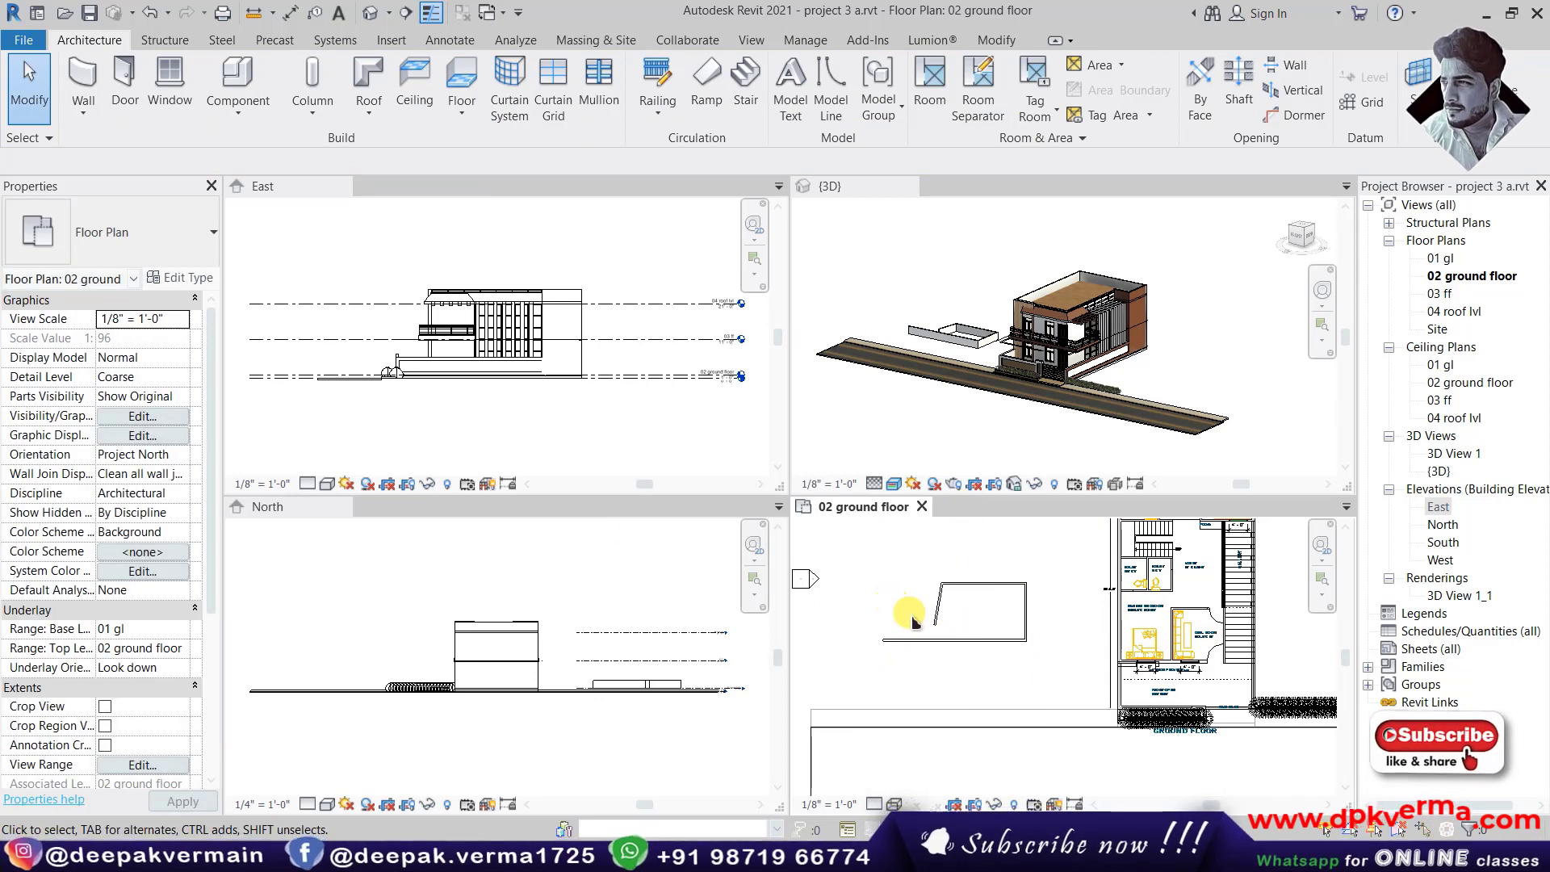
# Zoom into the ground floor plan and briefly make the North elevation active
pyautogui.moveTo(1039, 633); pyautogui.dragTo(1036, 637, button='middle')
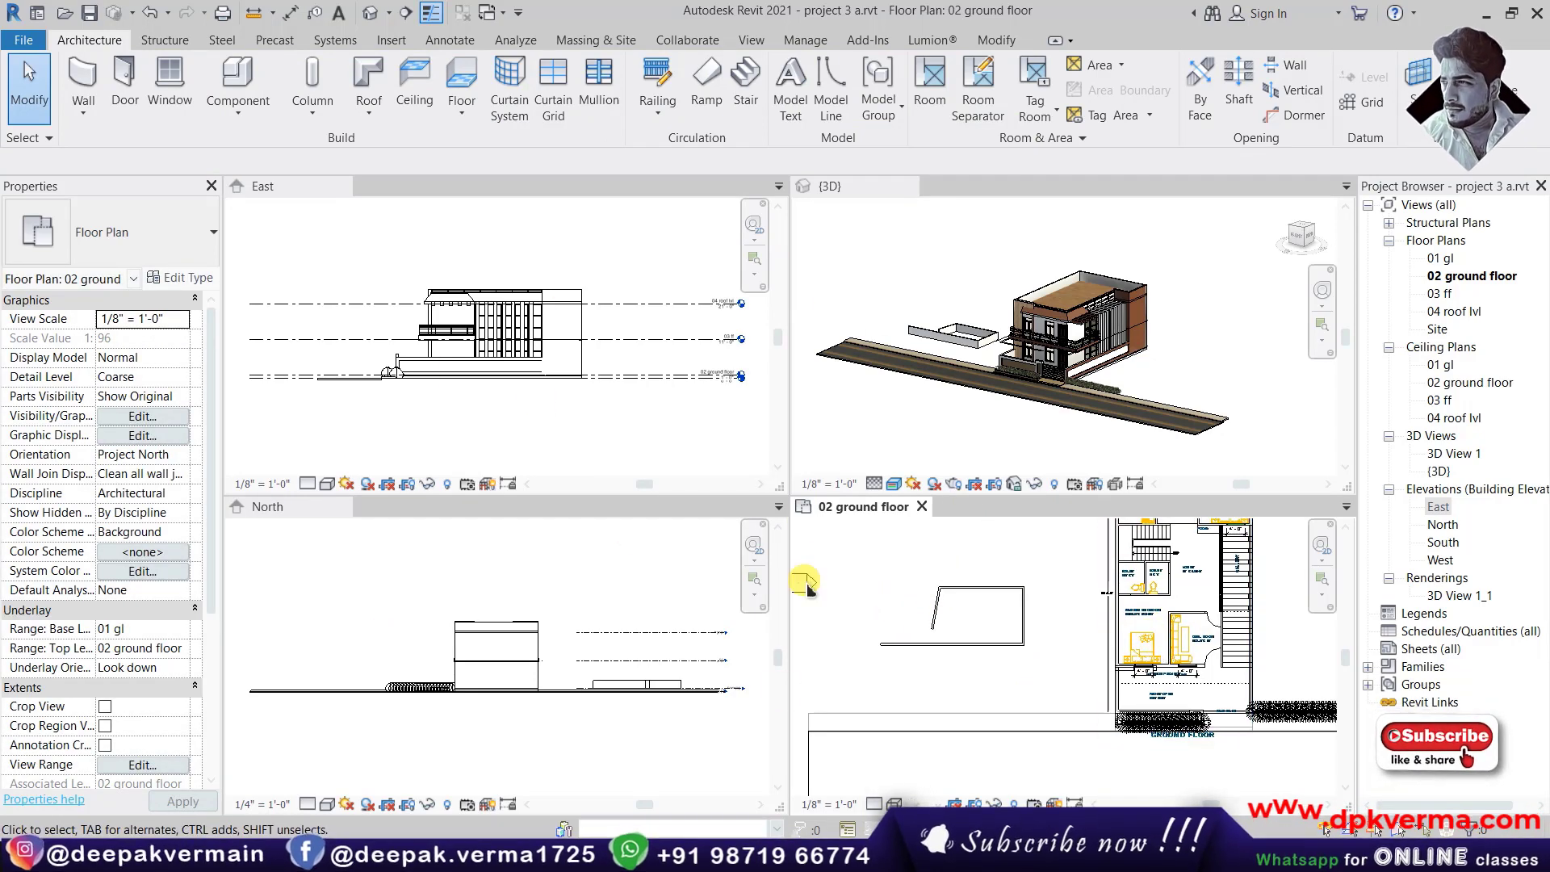
pyautogui.scroll(2, 893, 365)
pyautogui.scroll(3, 893, 365)
pyautogui.scroll(1, 969, 339)
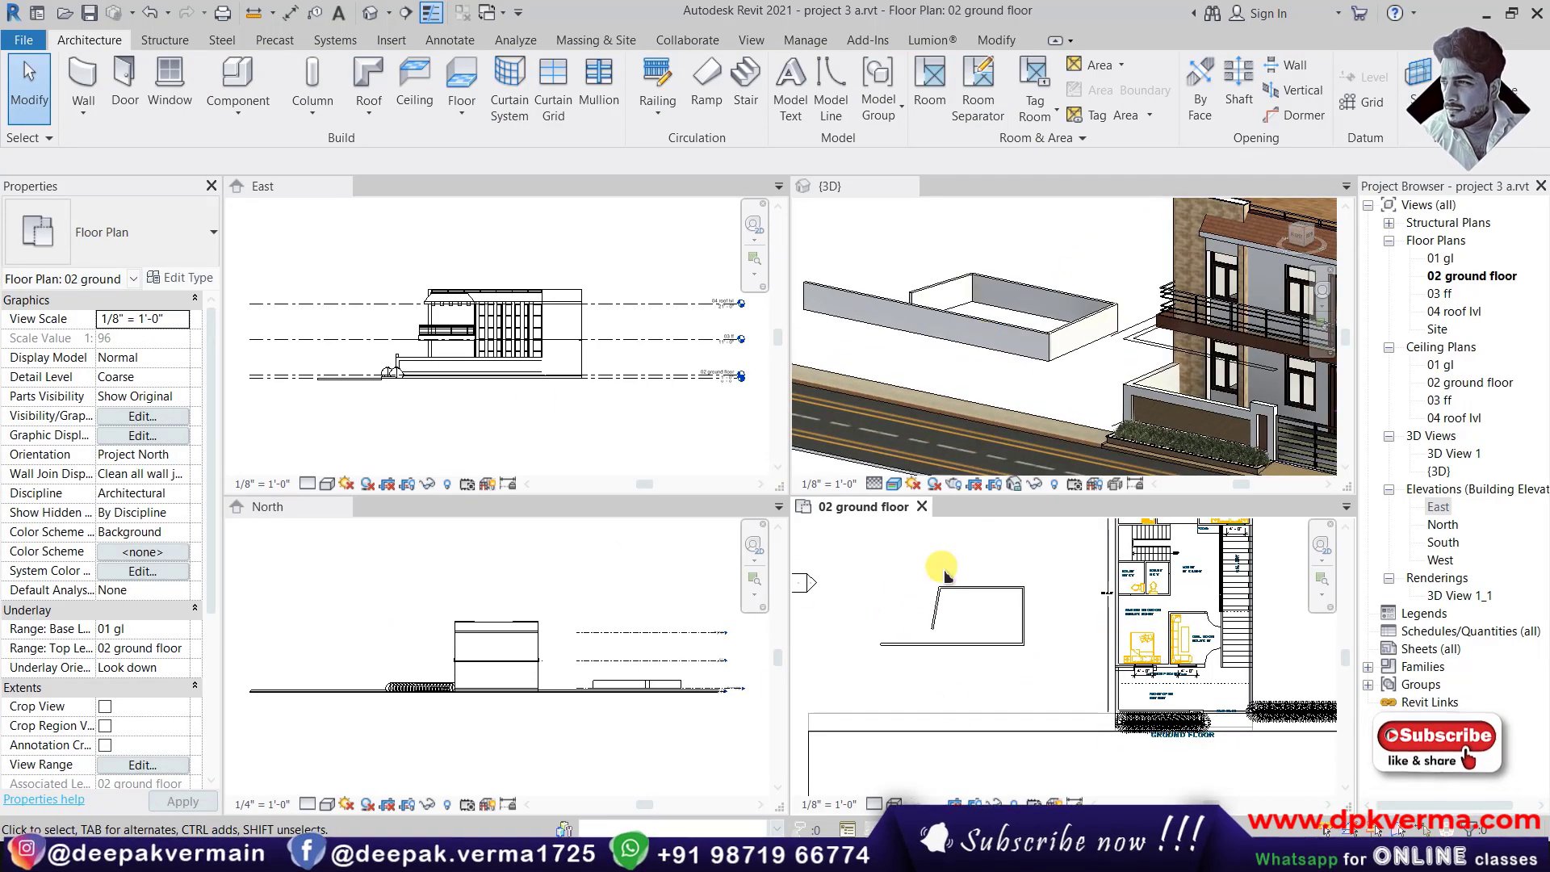
pyautogui.scroll(1, 981, 656)
pyautogui.scroll(1, 998, 608)
pyautogui.scroll(2, 492, 659)
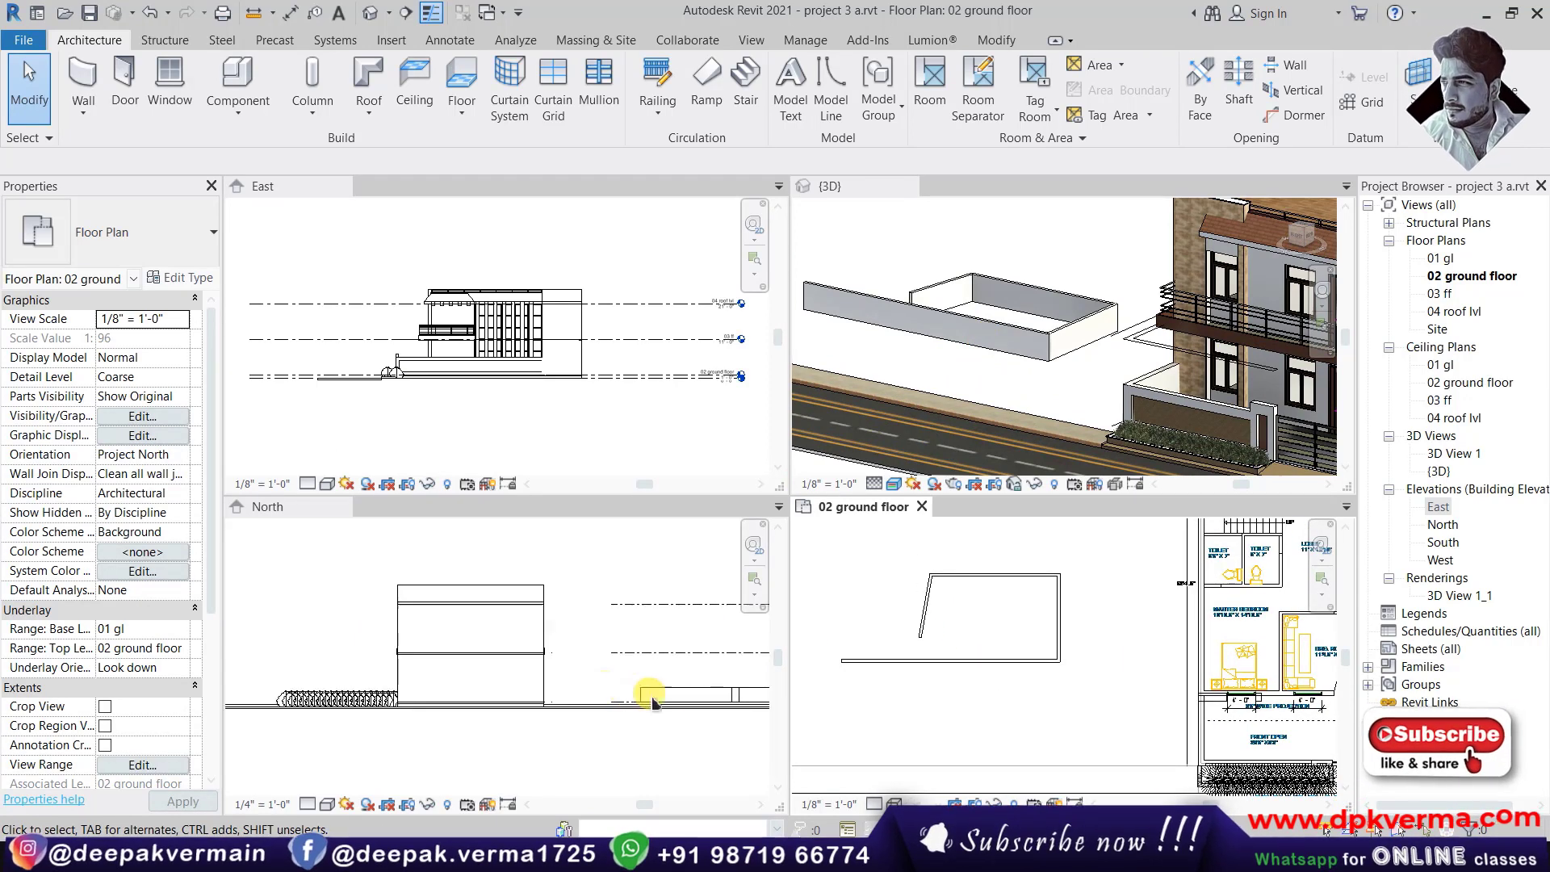
pyautogui.click(565, 678)
pyautogui.scroll(-2, 1018, 630)
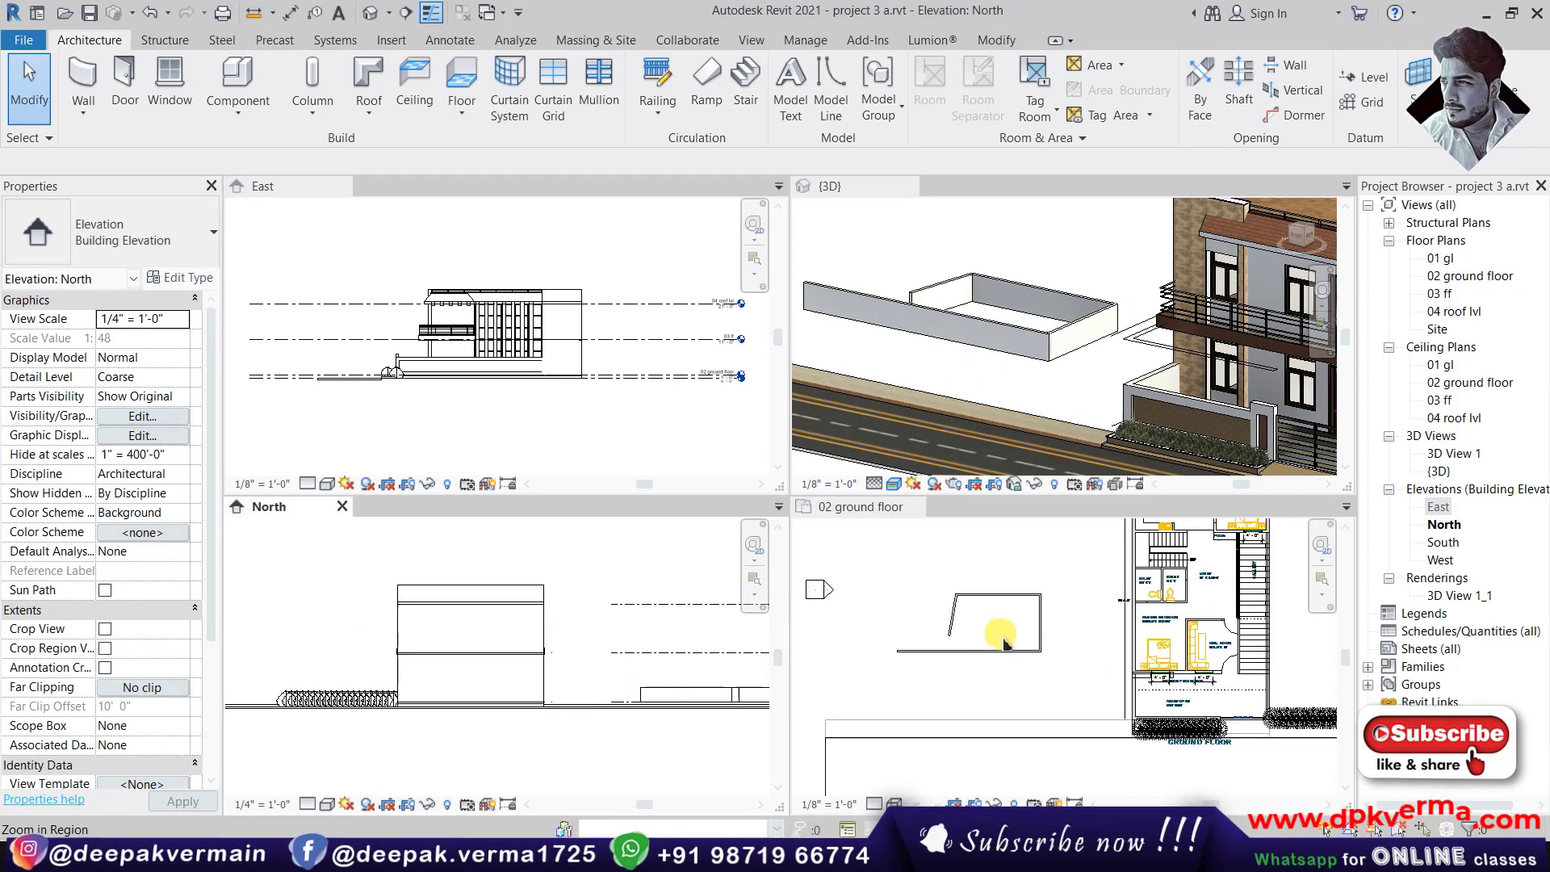
pyautogui.scroll(-1, 1019, 622)
# Delete the leftover walls and the stray wall line from the 02 ground floor plan
pyautogui.click(1010, 614)
pyautogui.moveTo(1030, 578); pyautogui.dragTo(919, 683)
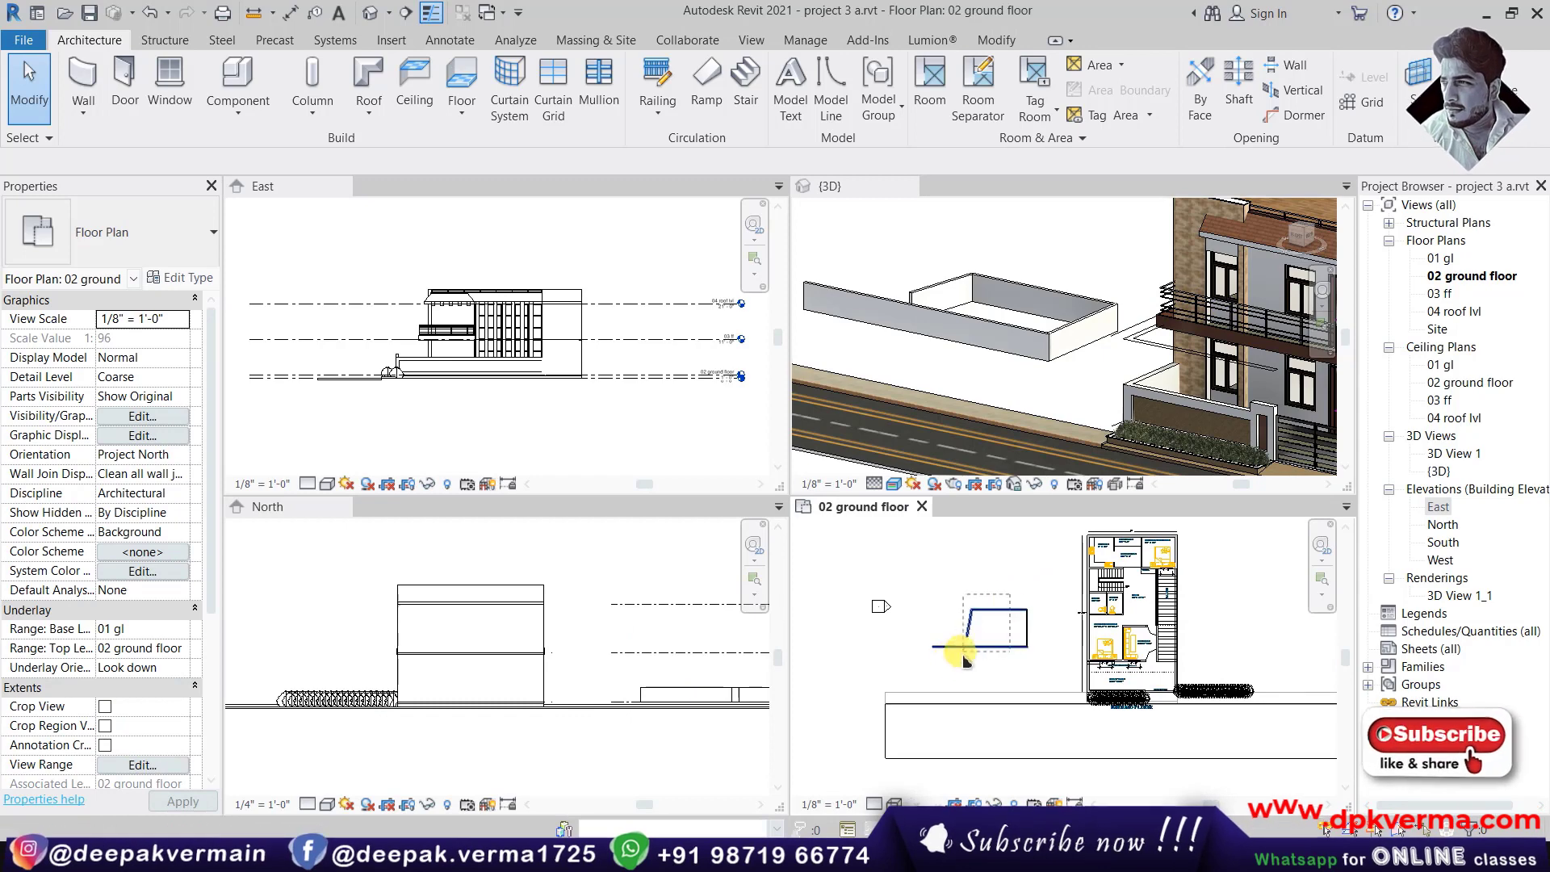
pyautogui.press('Delete')
pyautogui.click(1027, 626)
pyautogui.press('Delete')
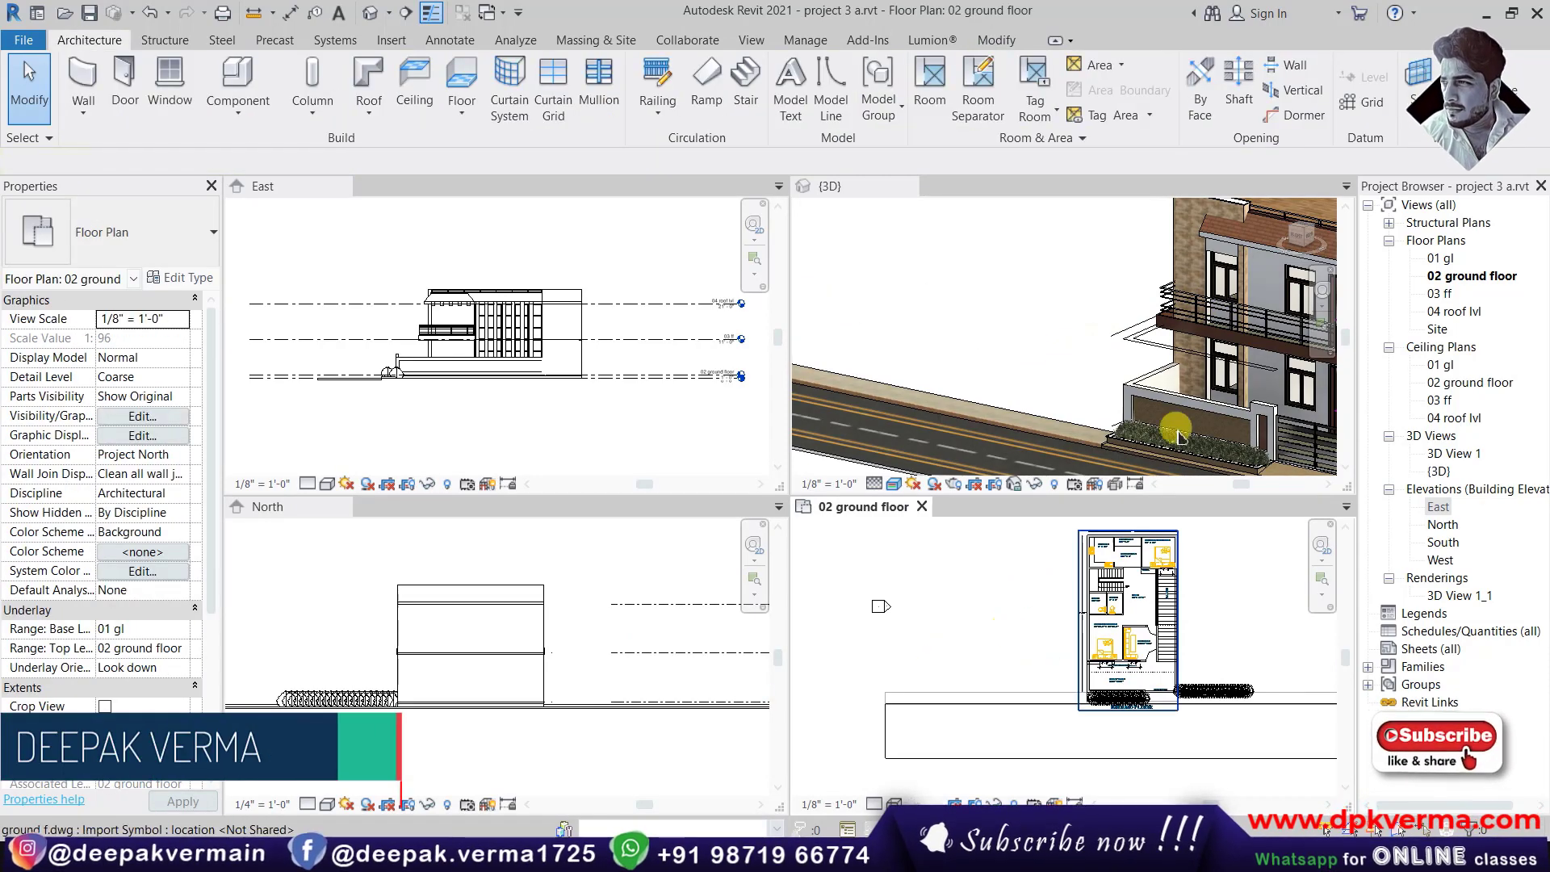
# Open the 03 ff and 04 roof lvl floor plans and tile all views
pyautogui.doubleClick(1443, 294)
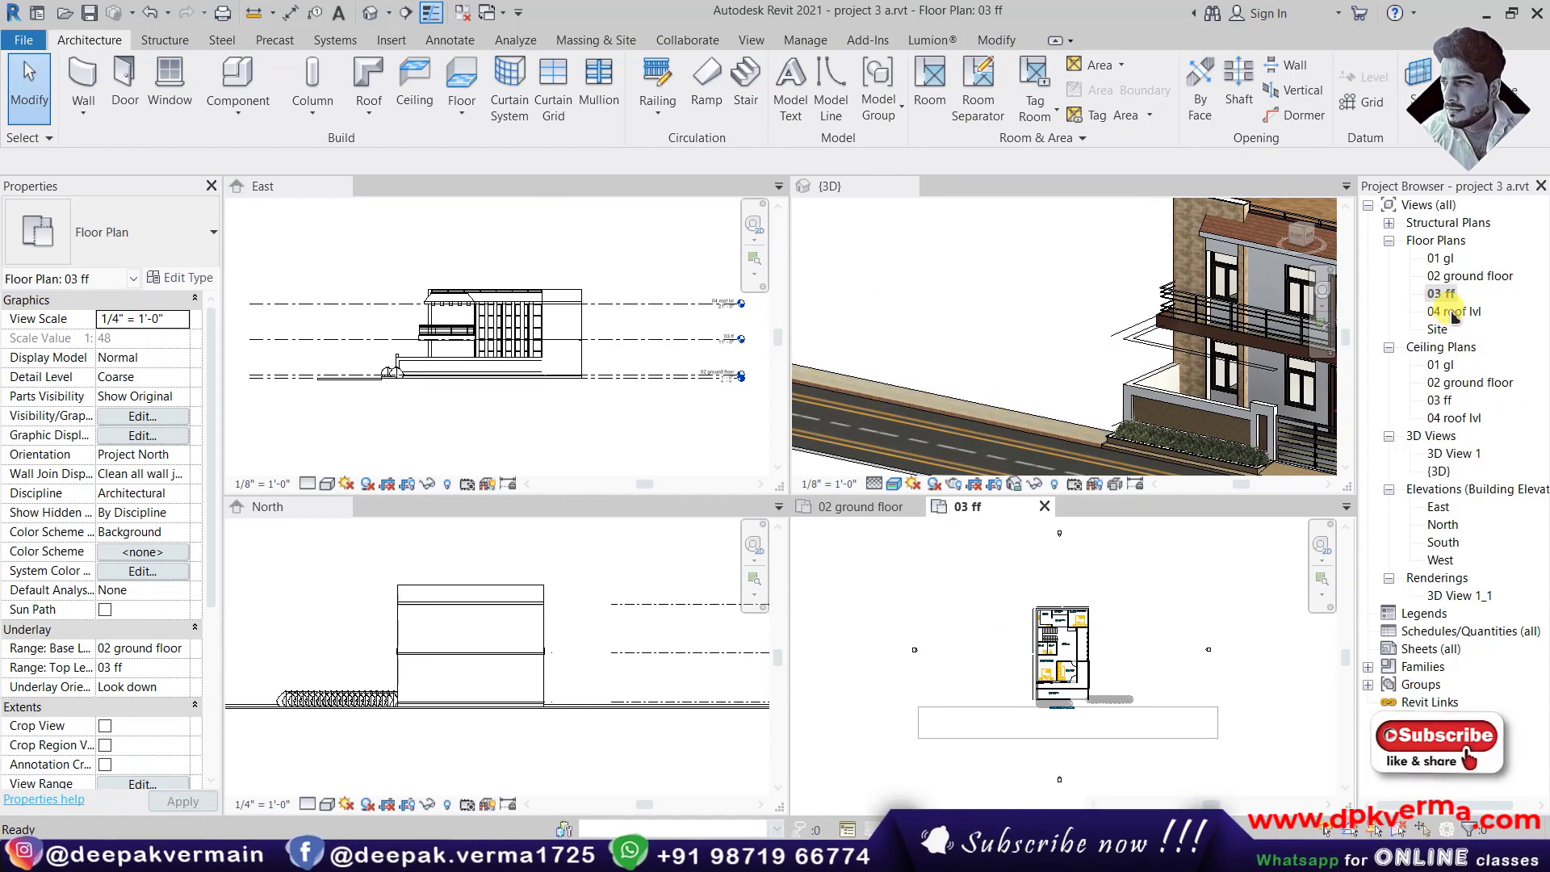
pyautogui.doubleClick(1454, 313)
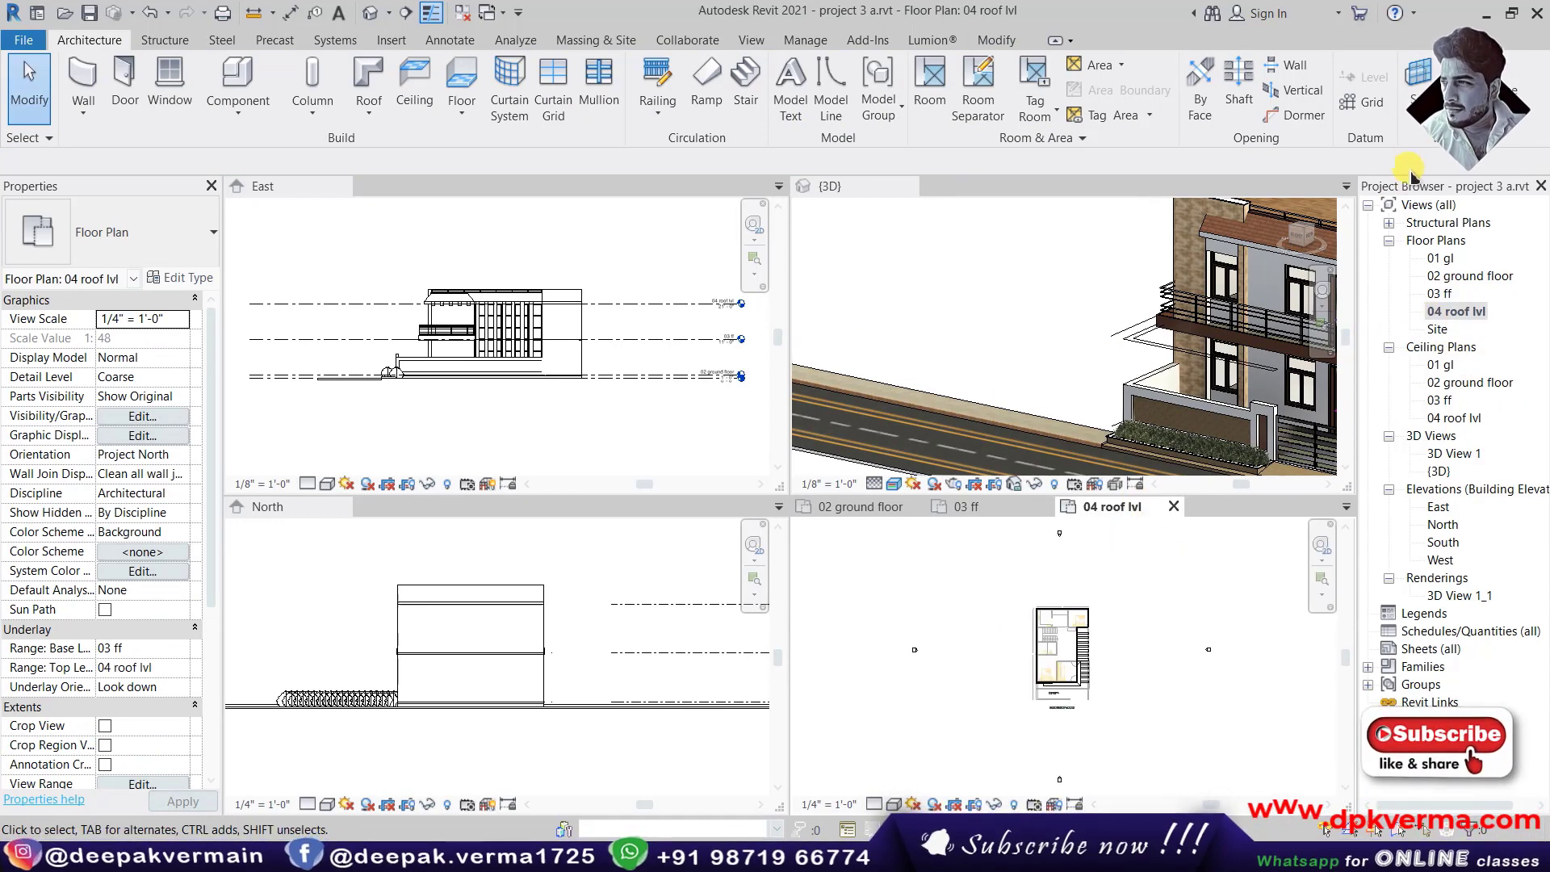
pyautogui.click(751, 41)
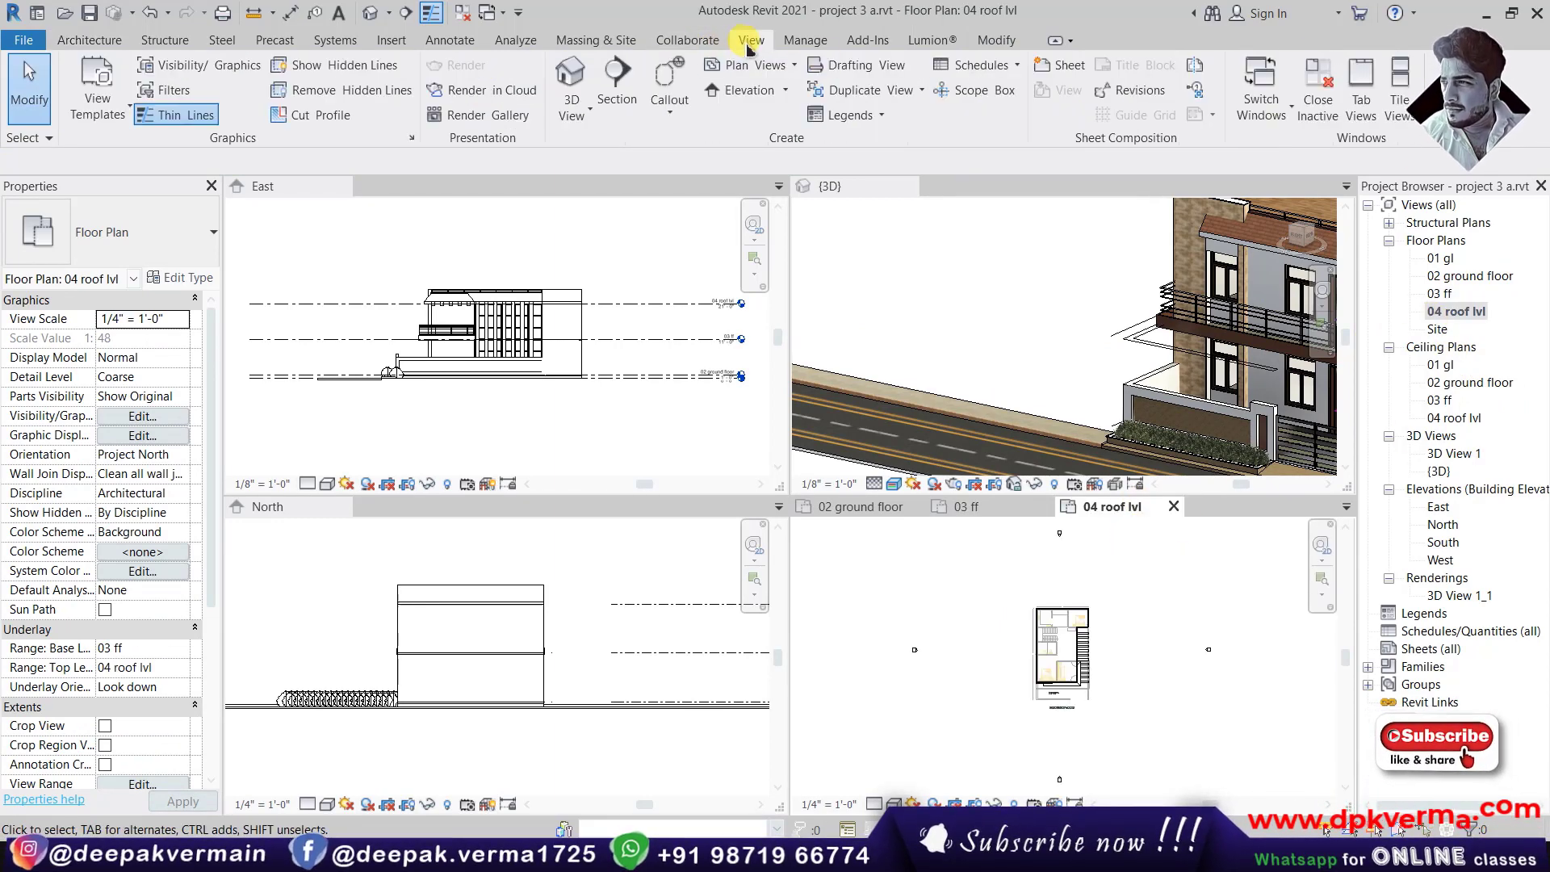
pyautogui.click(1397, 97)
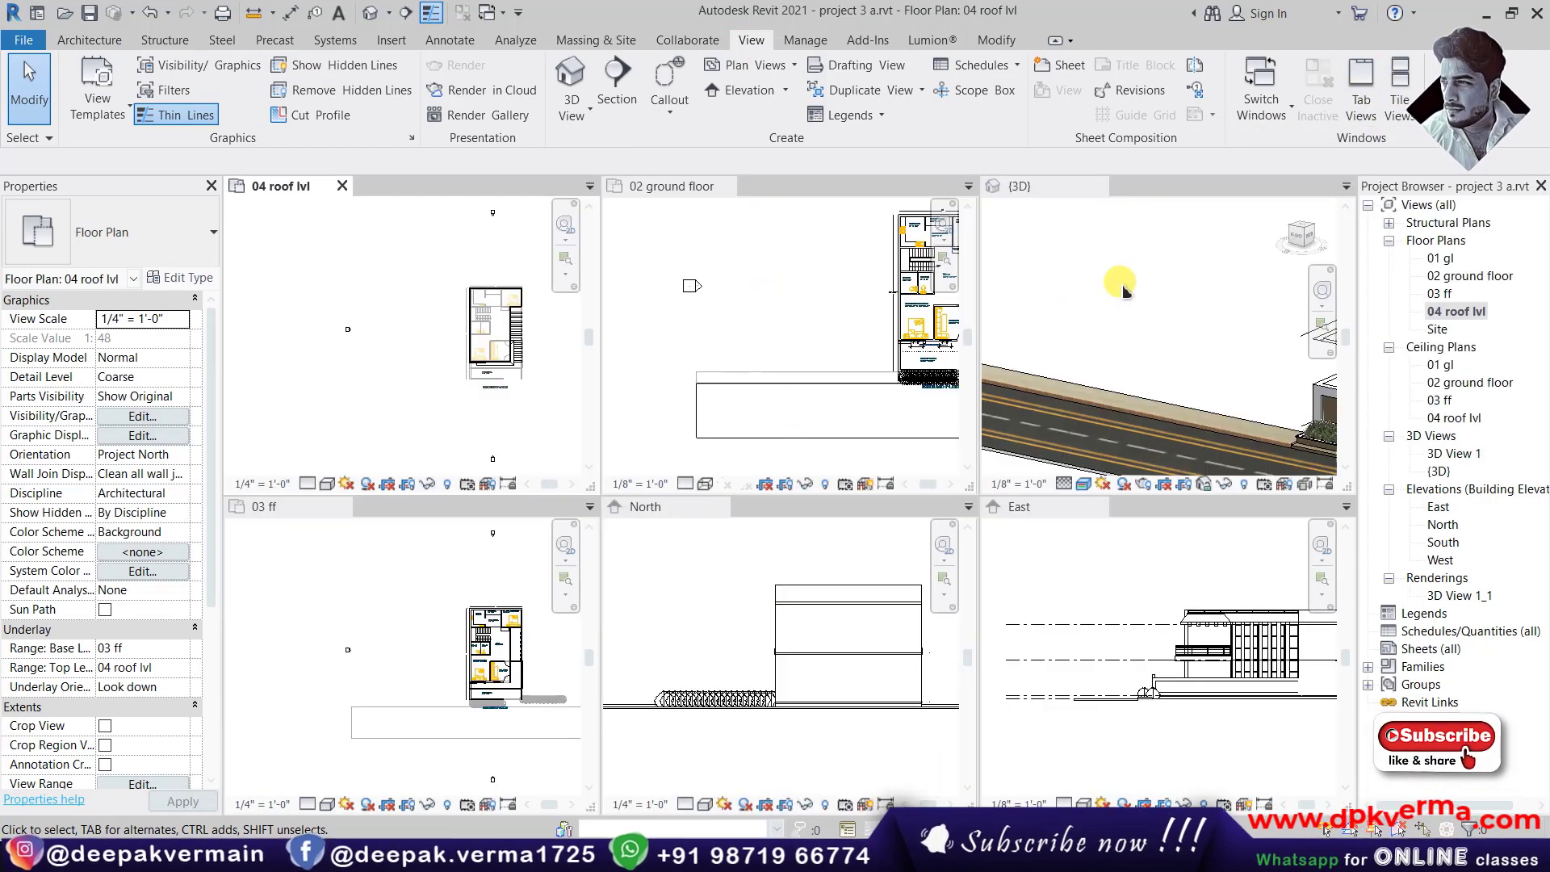
# Zoom each tiled view to fit its drawing
pyautogui.click(774, 286)
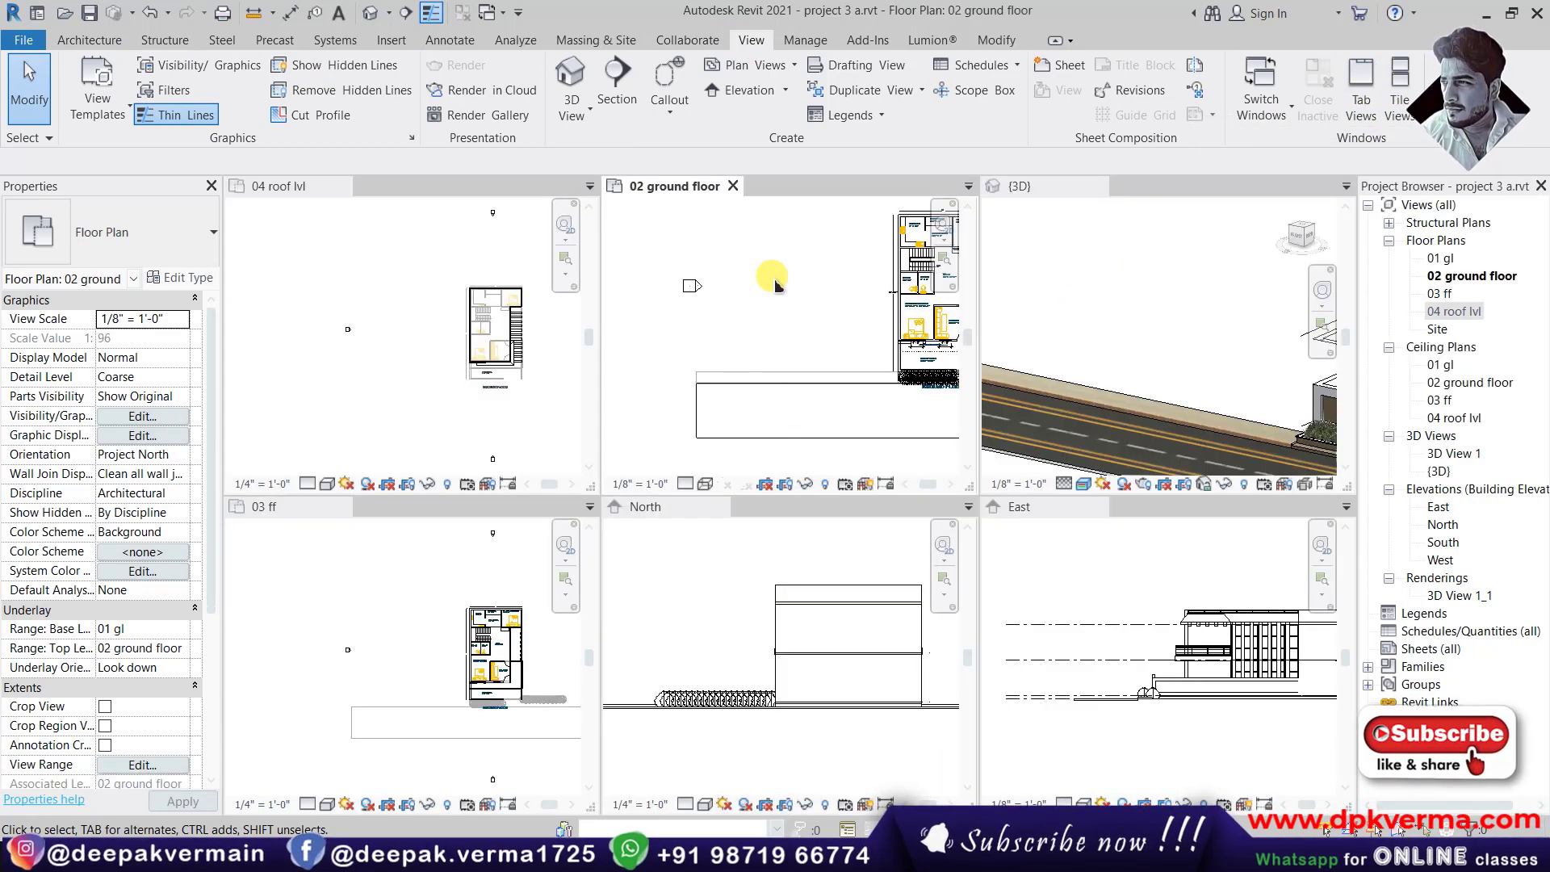
pyautogui.middleClick(834, 471)
pyautogui.middleClick(1115, 355)
pyautogui.middleClick(907, 634)
pyautogui.middleClick(1163, 638)
pyautogui.middleClick(505, 637)
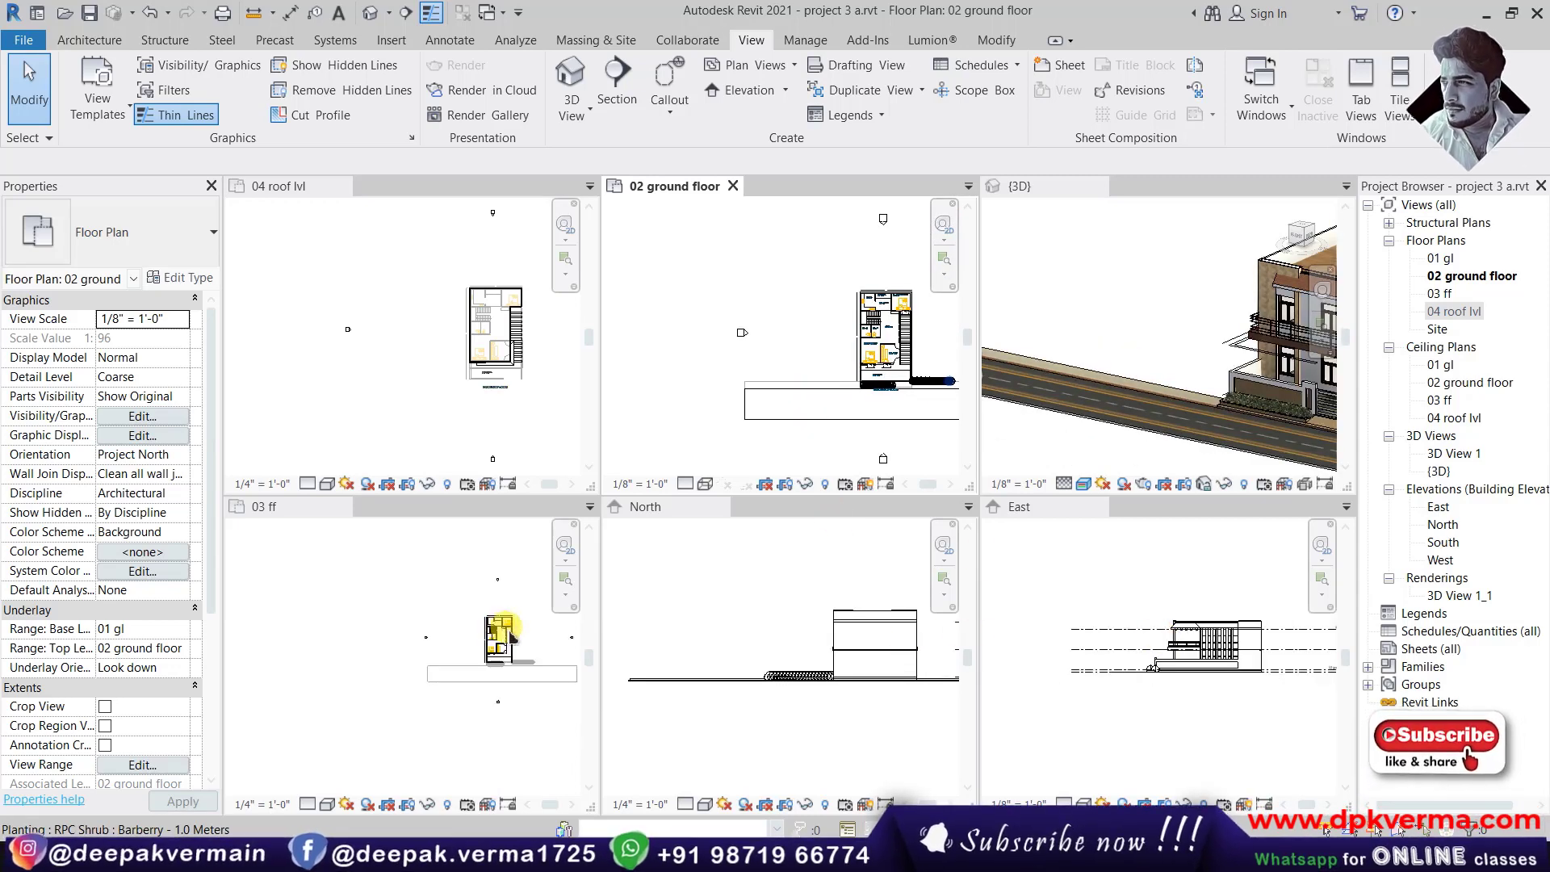
pyautogui.click(510, 638)
# Open the 04 roof lvl ceiling plan, 3D View 1, 3D View 1_1, South and East elevations
pyautogui.doubleClick(1493, 277)
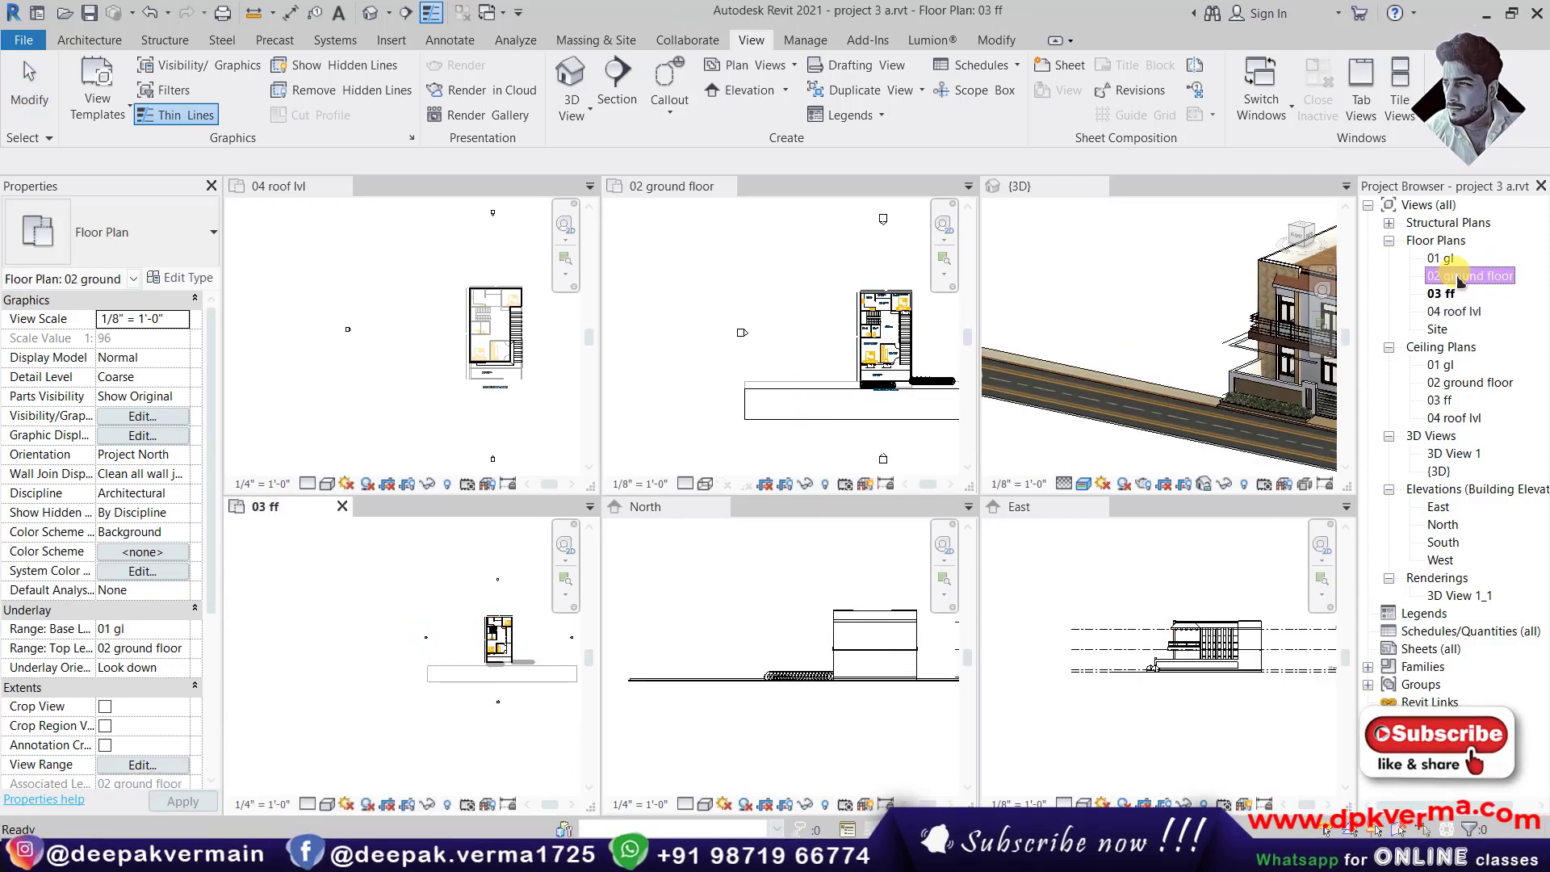
pyautogui.doubleClick(1456, 417)
pyautogui.doubleClick(1452, 456)
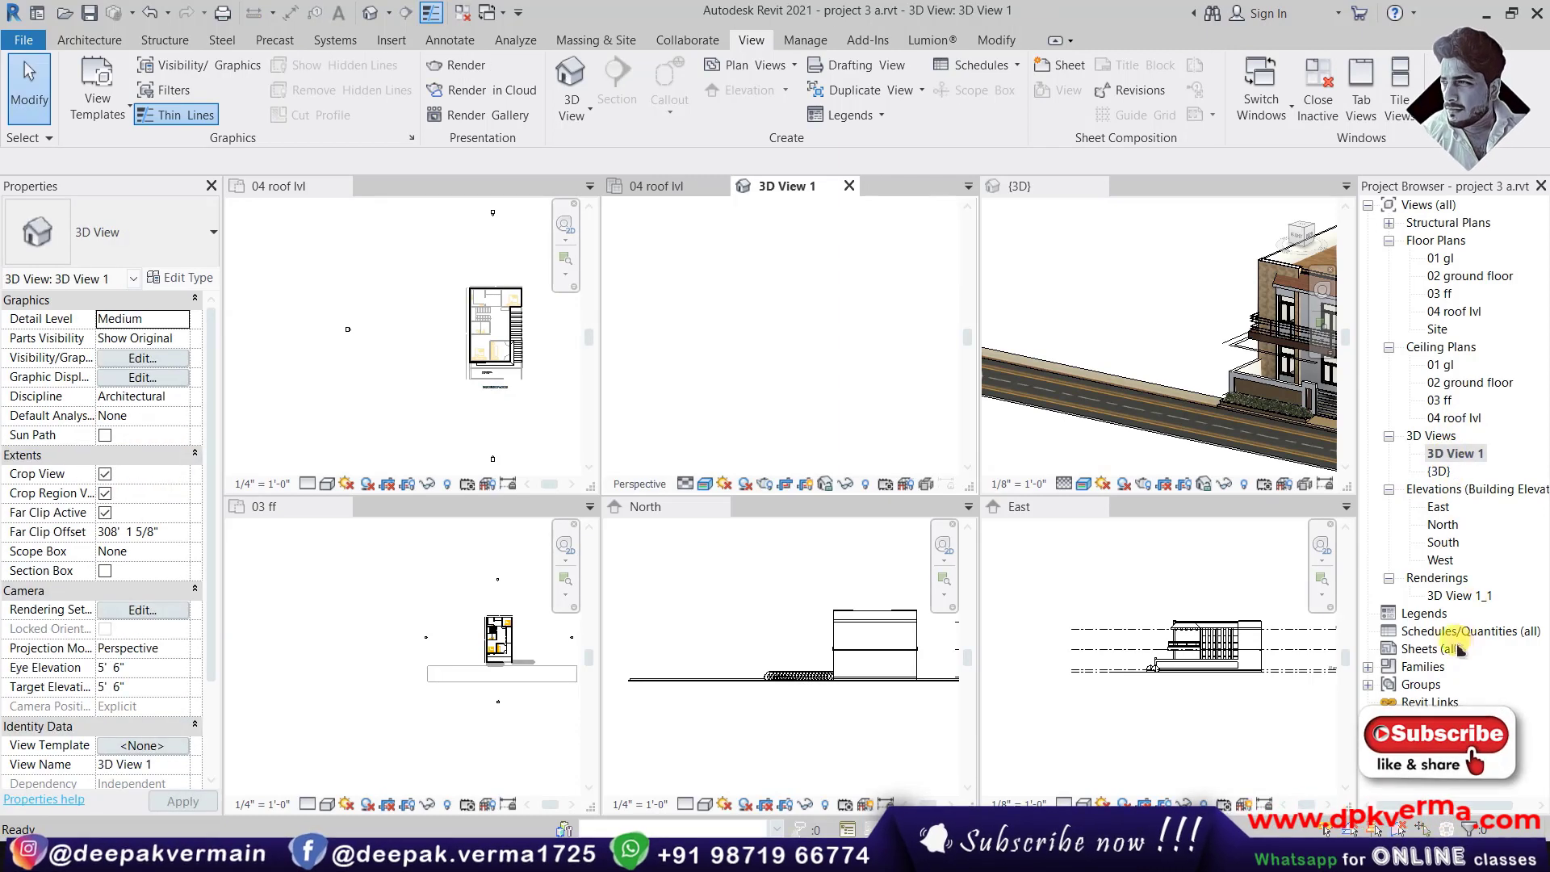
pyautogui.doubleClick(1454, 596)
pyautogui.doubleClick(1443, 541)
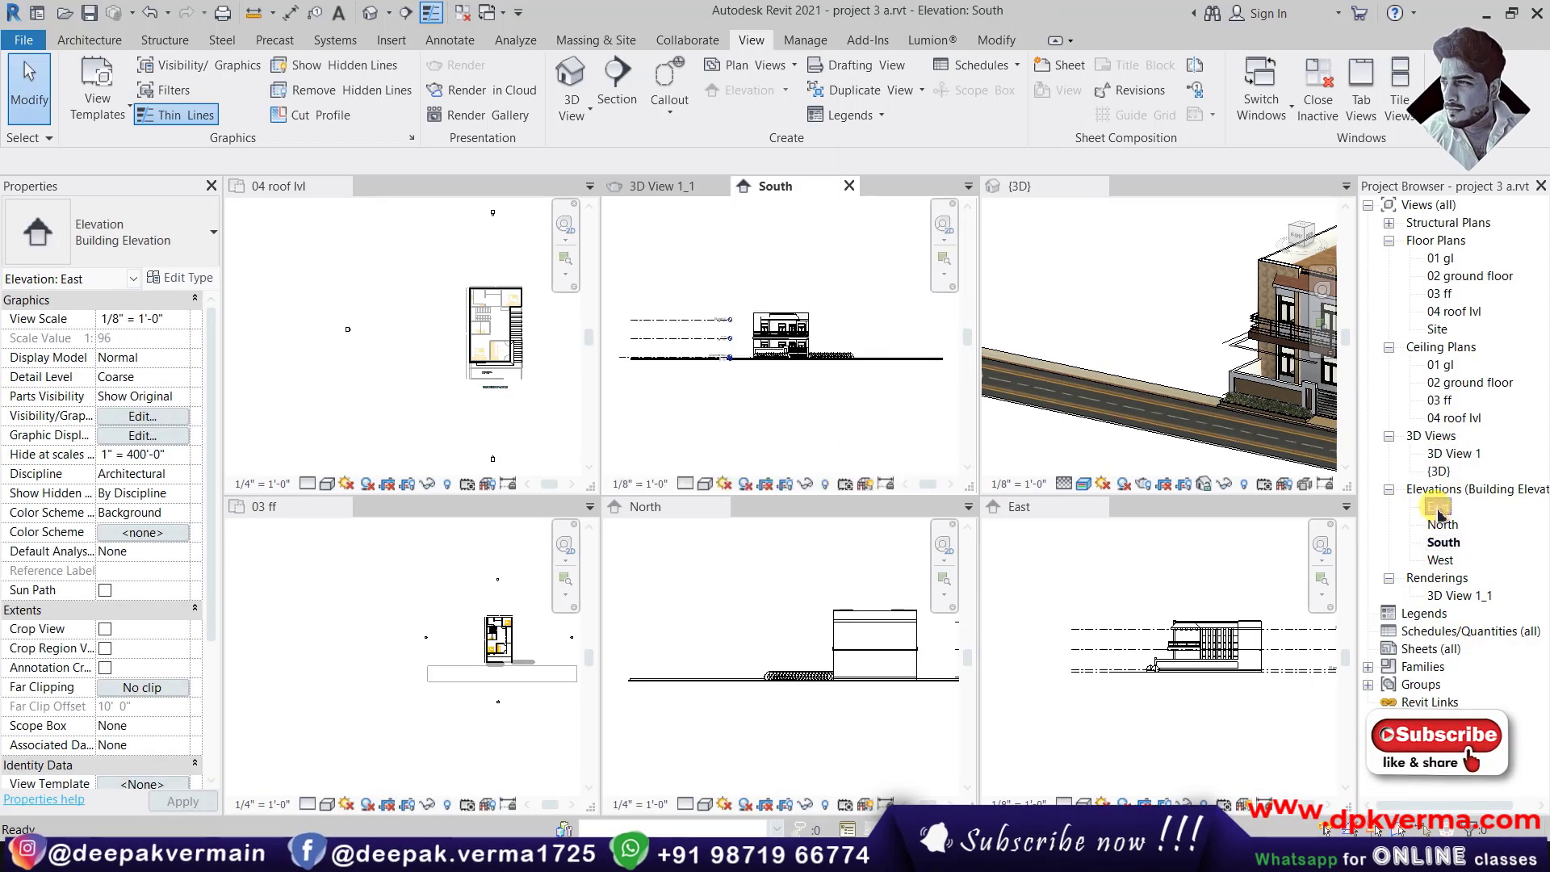
pyautogui.doubleClick(1439, 507)
# Re-tile all views into a grid and dock the North elevation as a tab beside East
pyautogui.click(1400, 121)
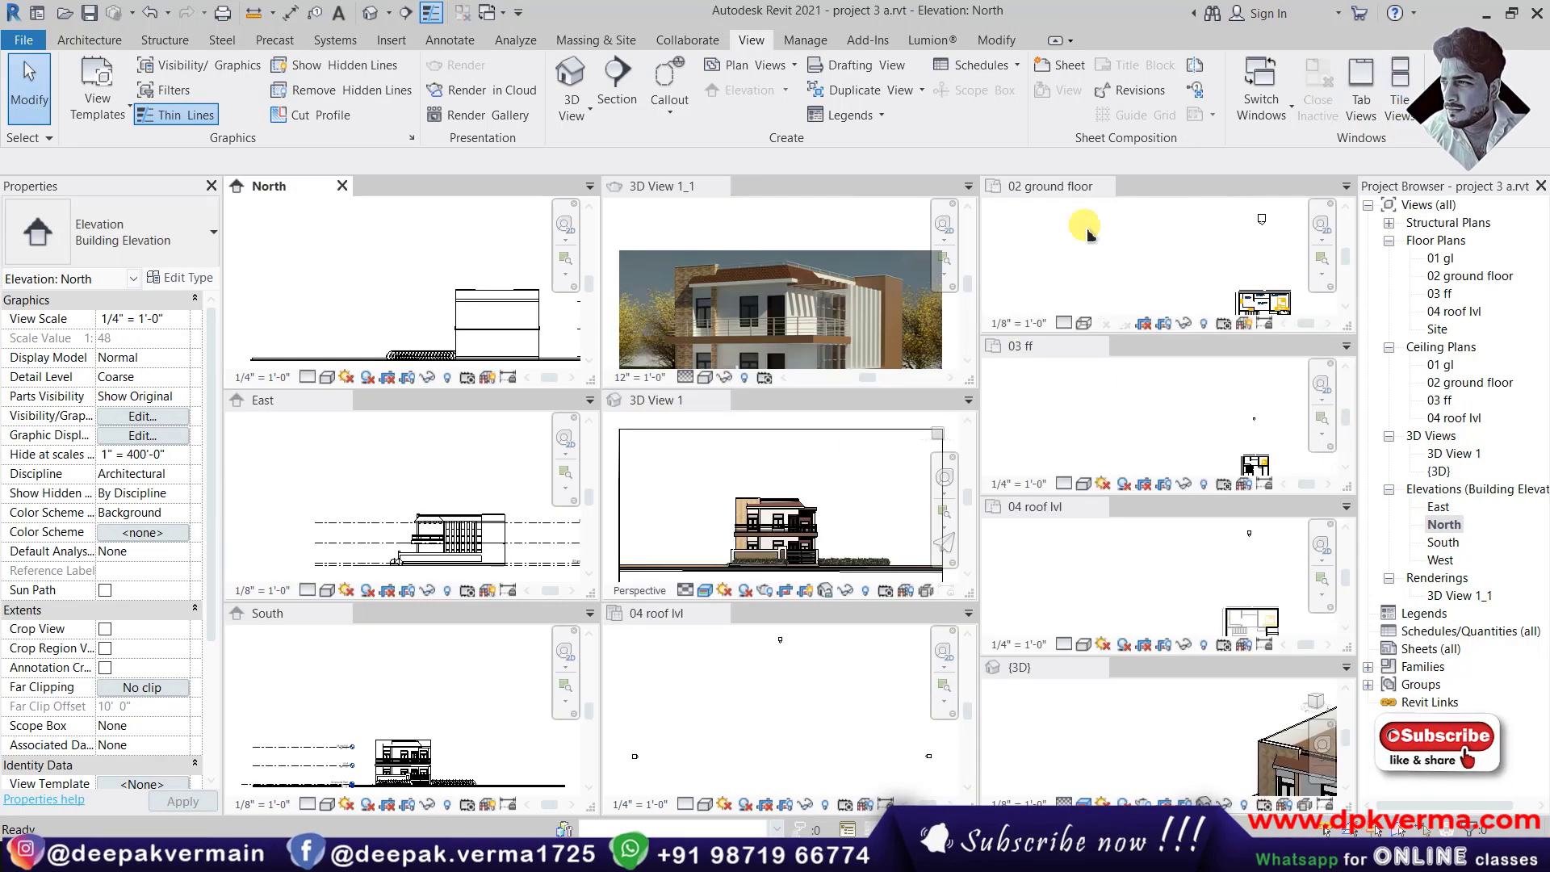
pyautogui.click(1091, 277)
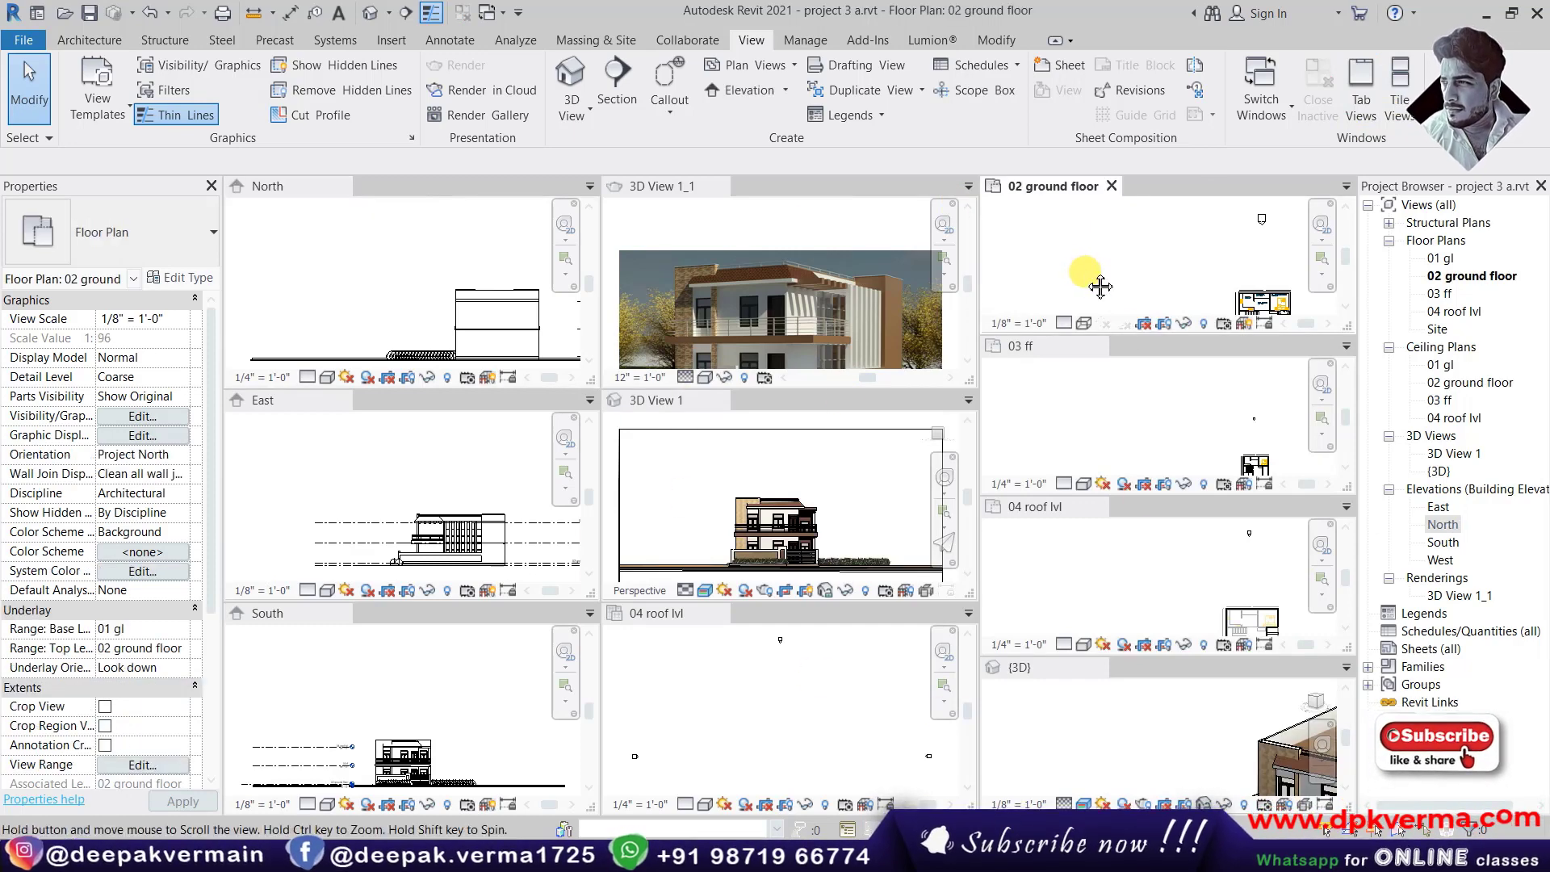
pyautogui.click(1092, 403)
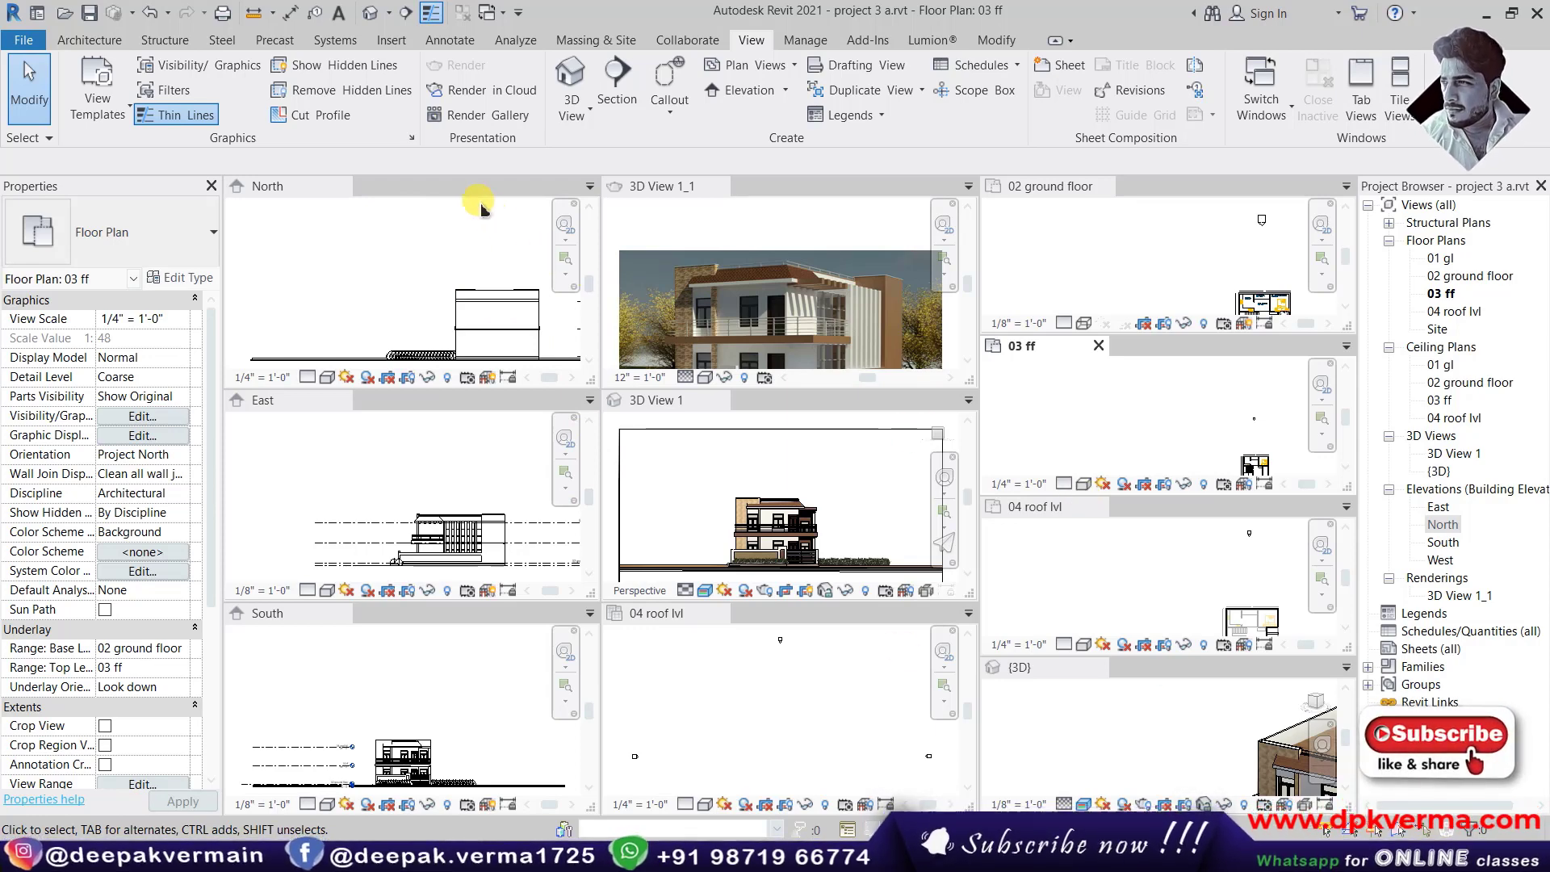
pyautogui.click(321, 192)
pyautogui.moveTo(291, 196)
pyautogui.mouseDown()
pyautogui.moveTo(319, 191)
pyautogui.moveTo(301, 191)
pyautogui.mouseUp()
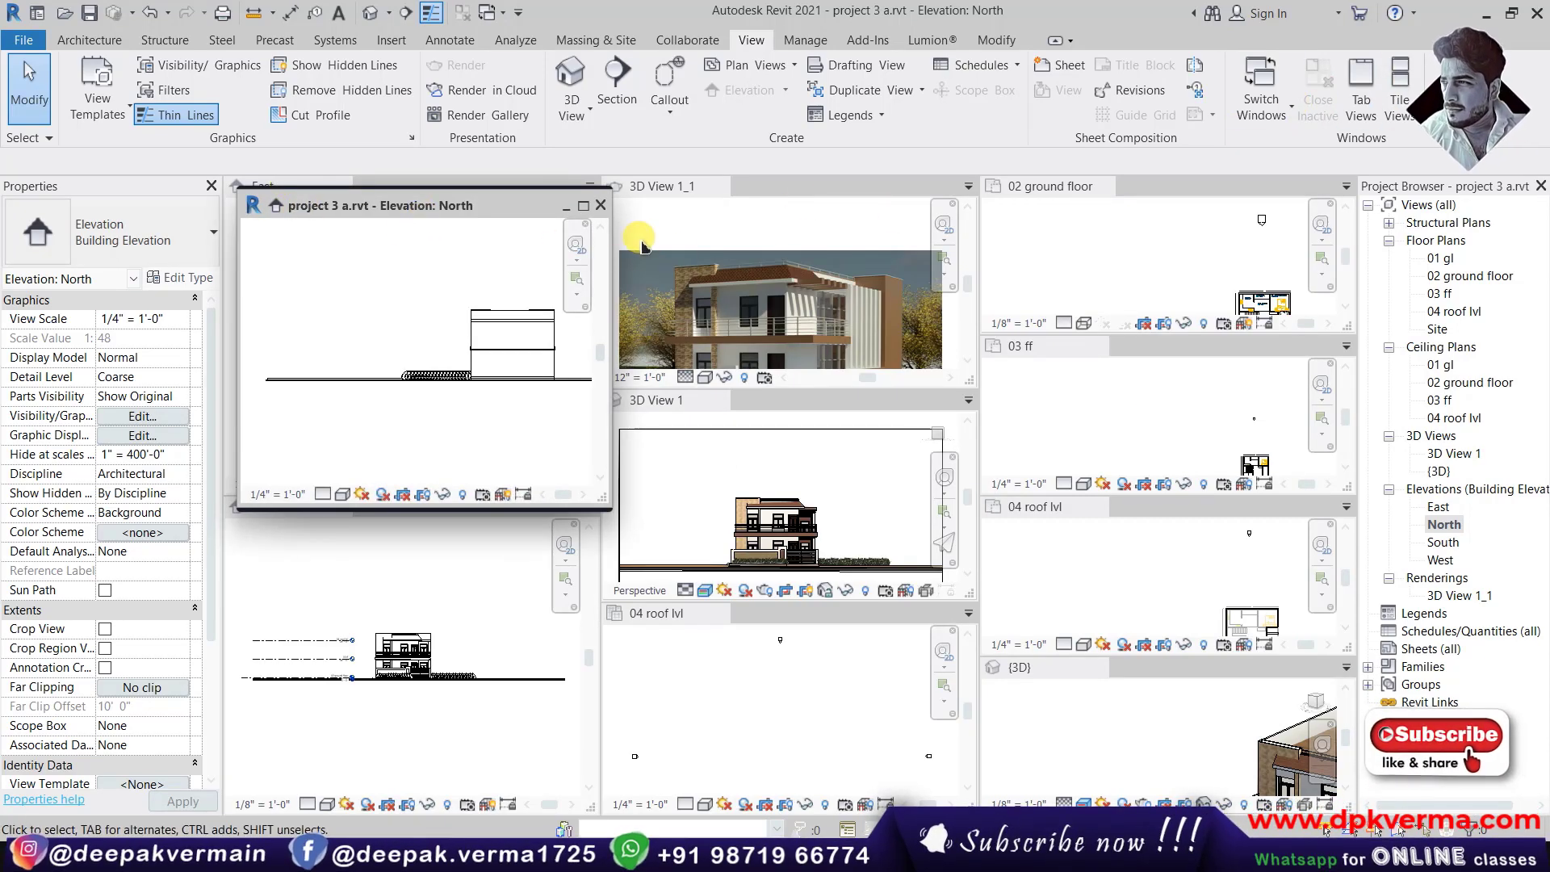
pyautogui.moveTo(450, 207); pyautogui.dragTo(323, 194)
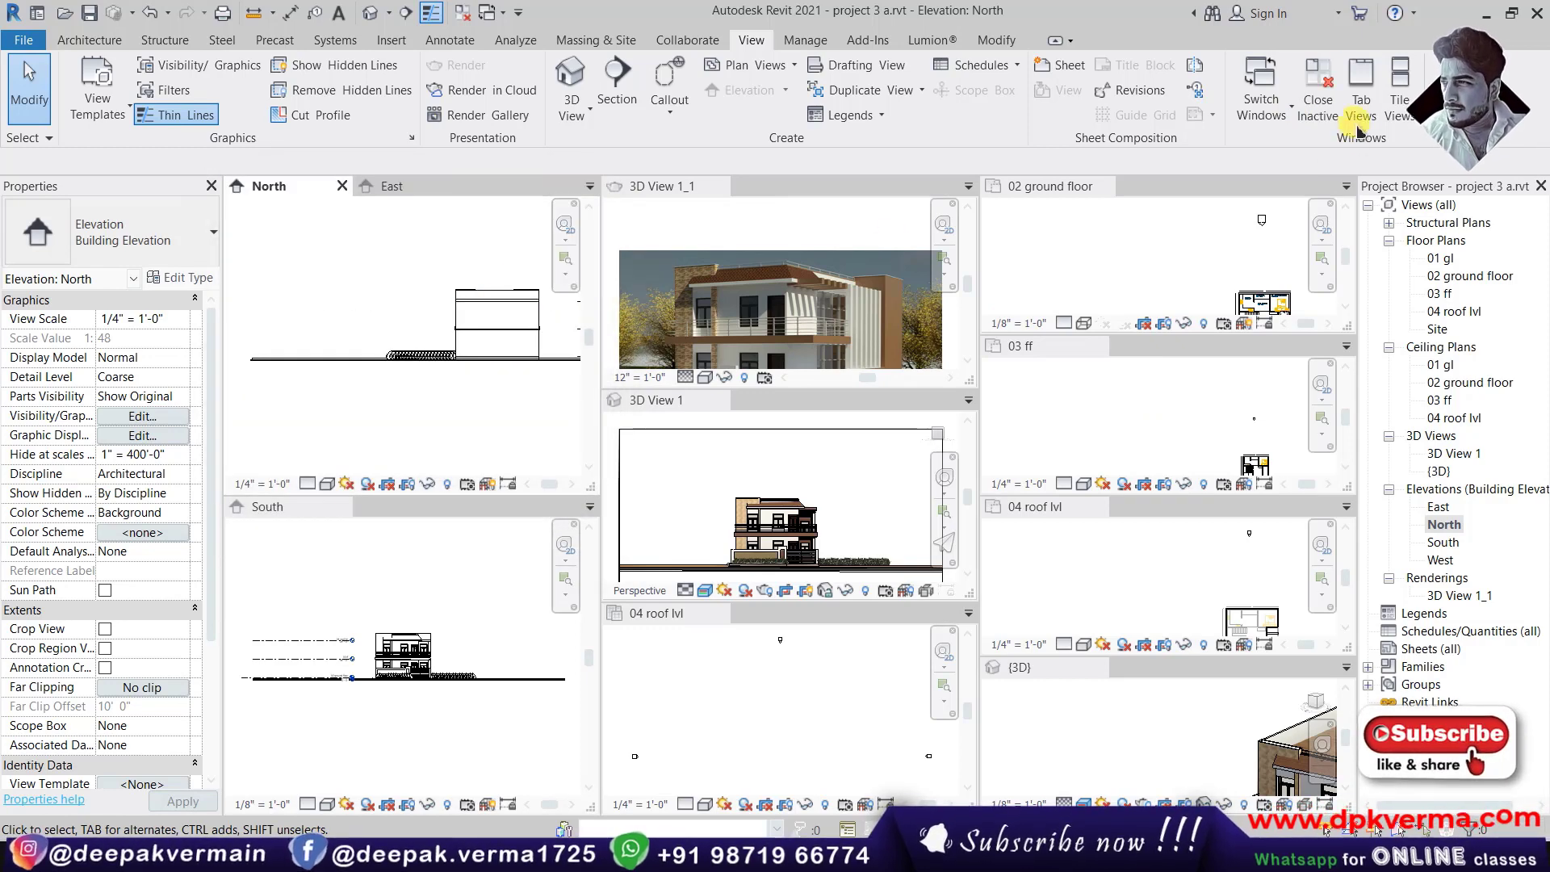
# Combine all tiled views into tabs and open the default {3D} house view
pyautogui.click(1362, 121)
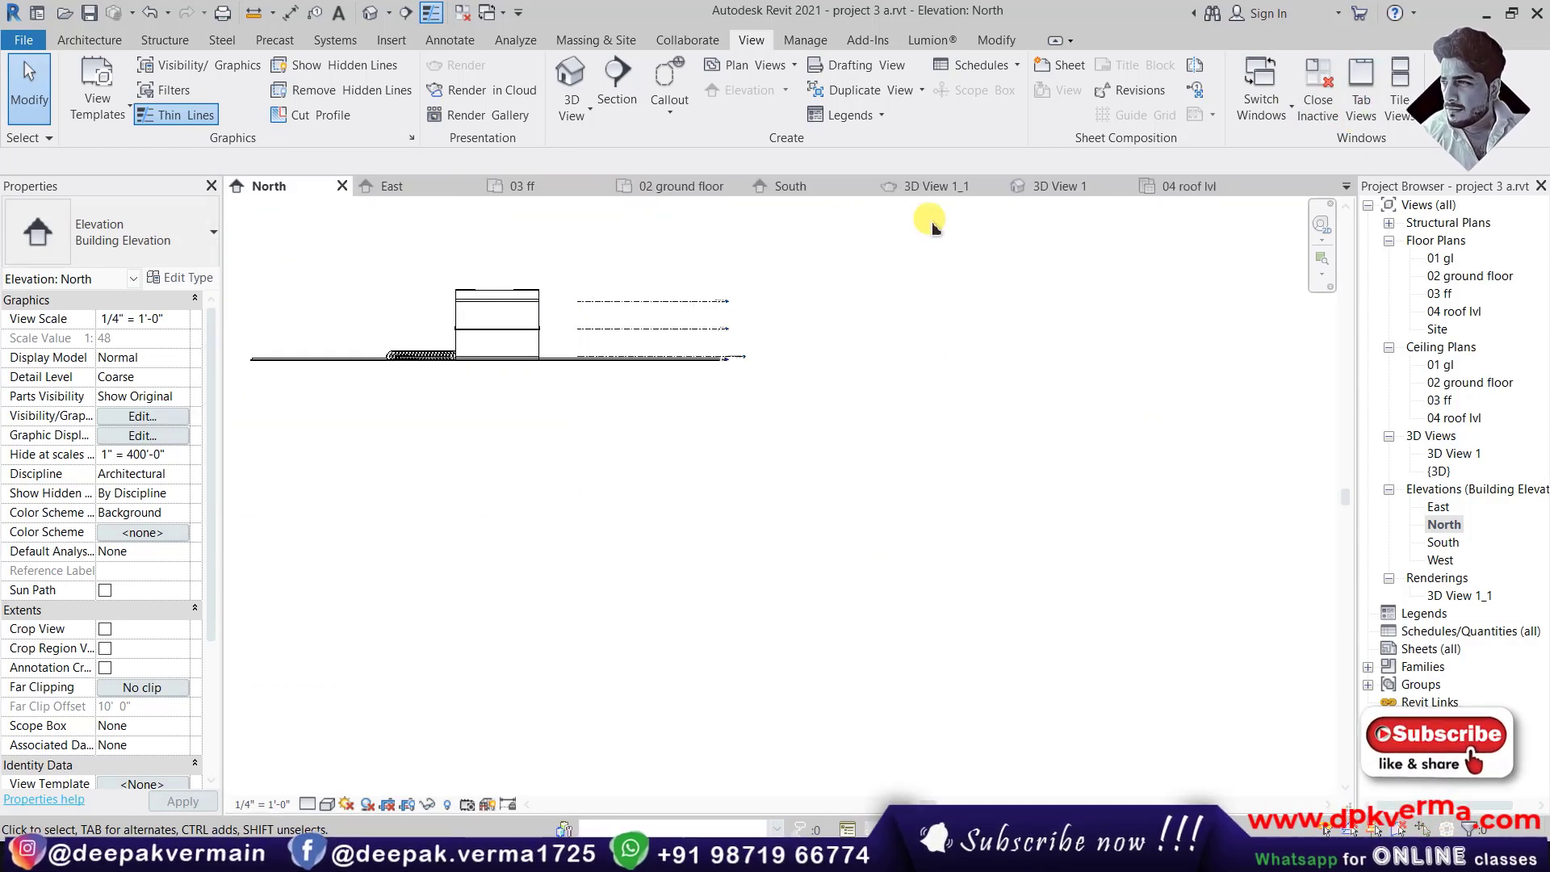
pyautogui.scroll(1, 993, 452)
pyautogui.scroll(1, 1001, 485)
pyautogui.scroll(1, 747, 436)
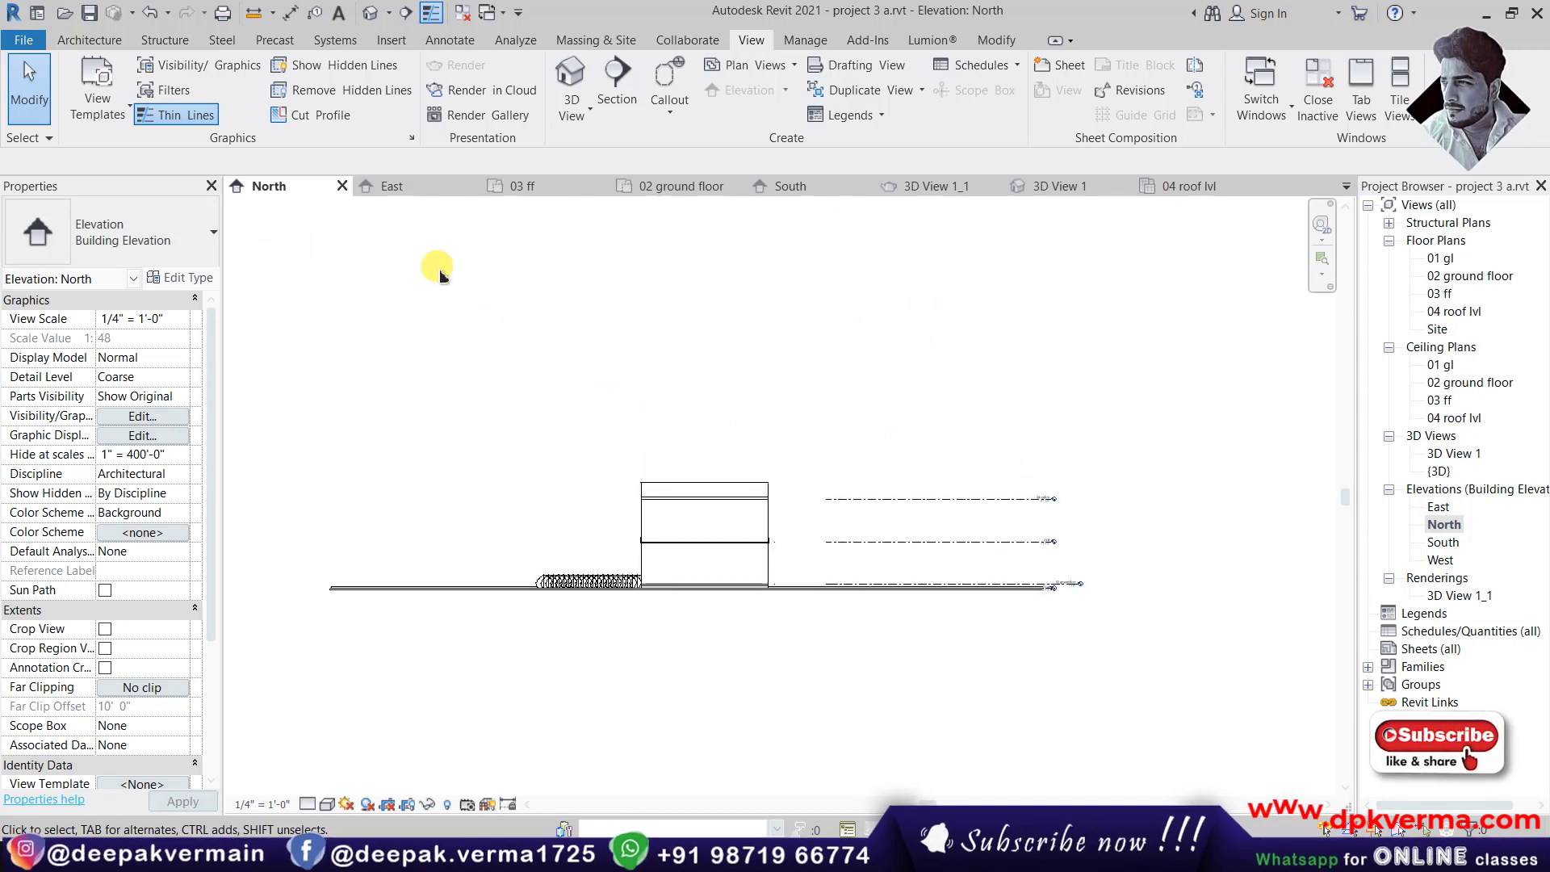
pyautogui.click(1463, 596)
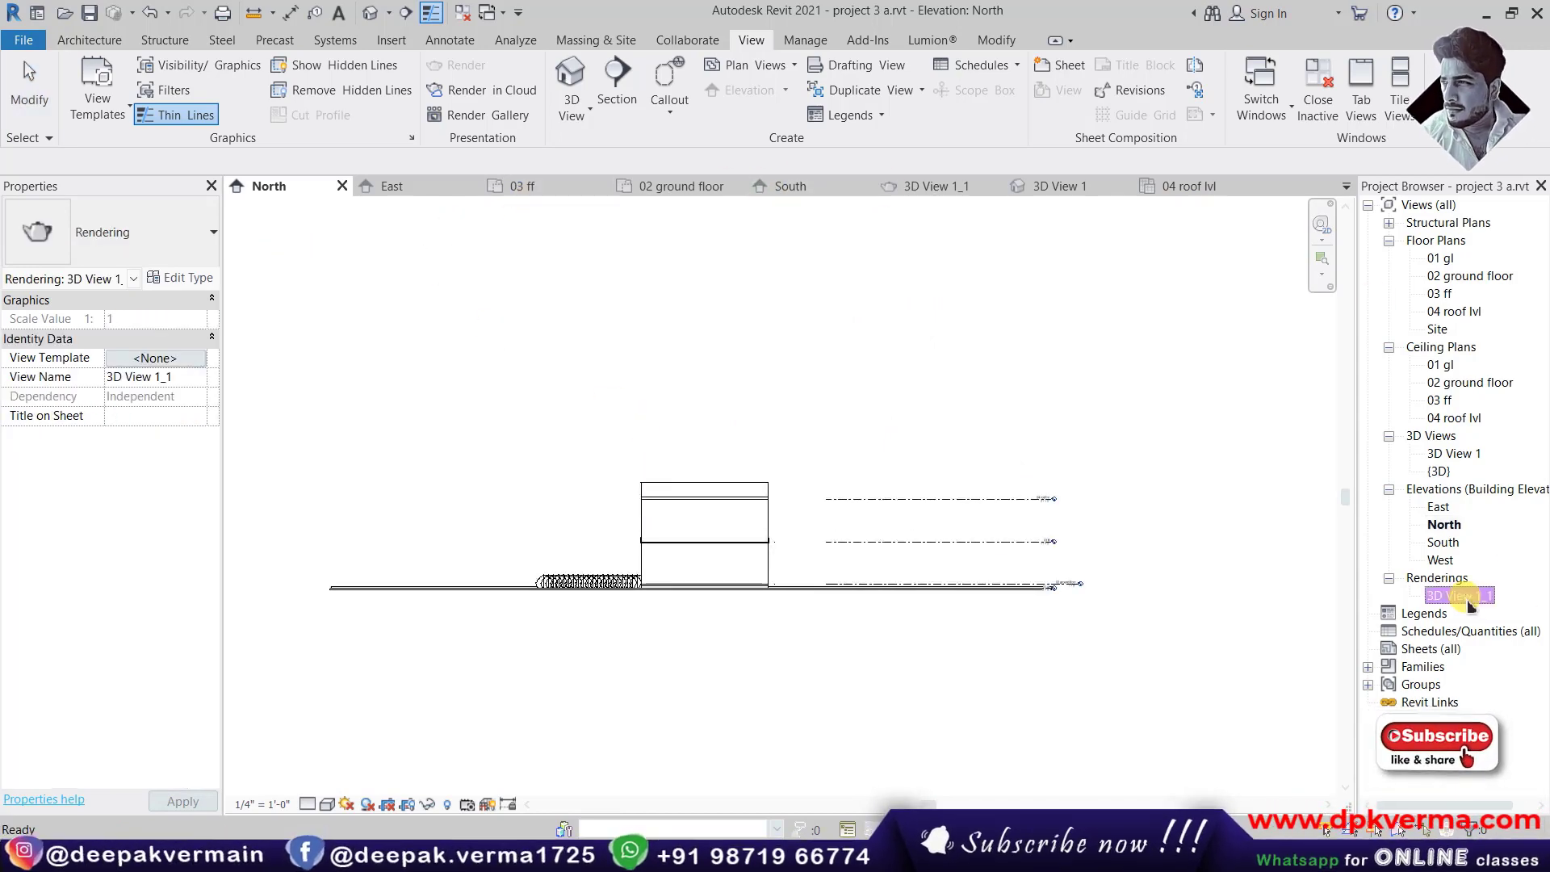
pyautogui.doubleClick(1449, 470)
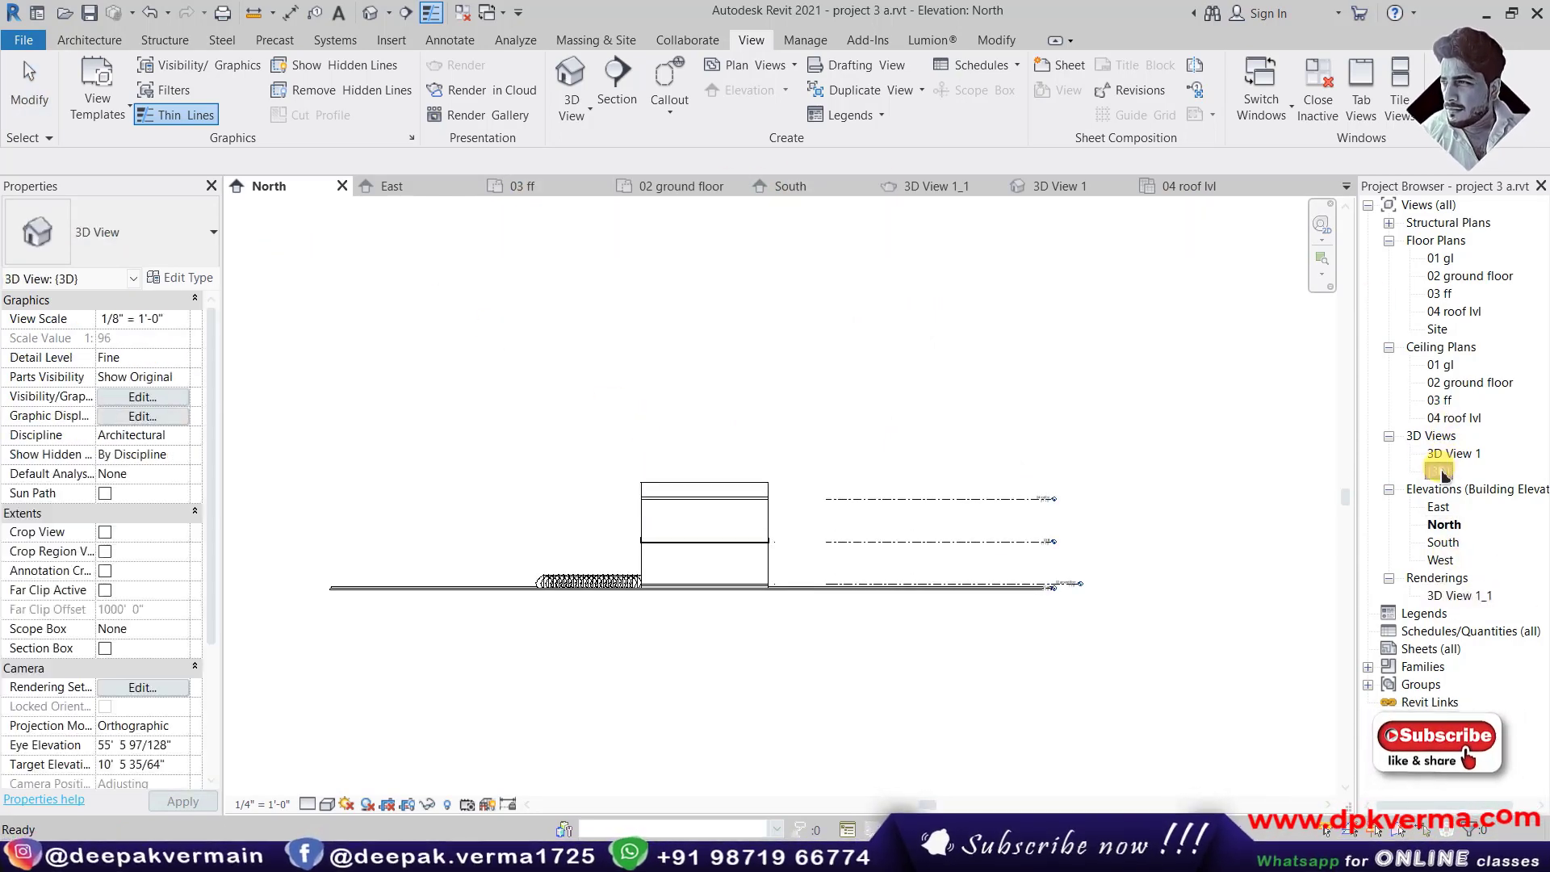
pyautogui.scroll(3, 778, 488)
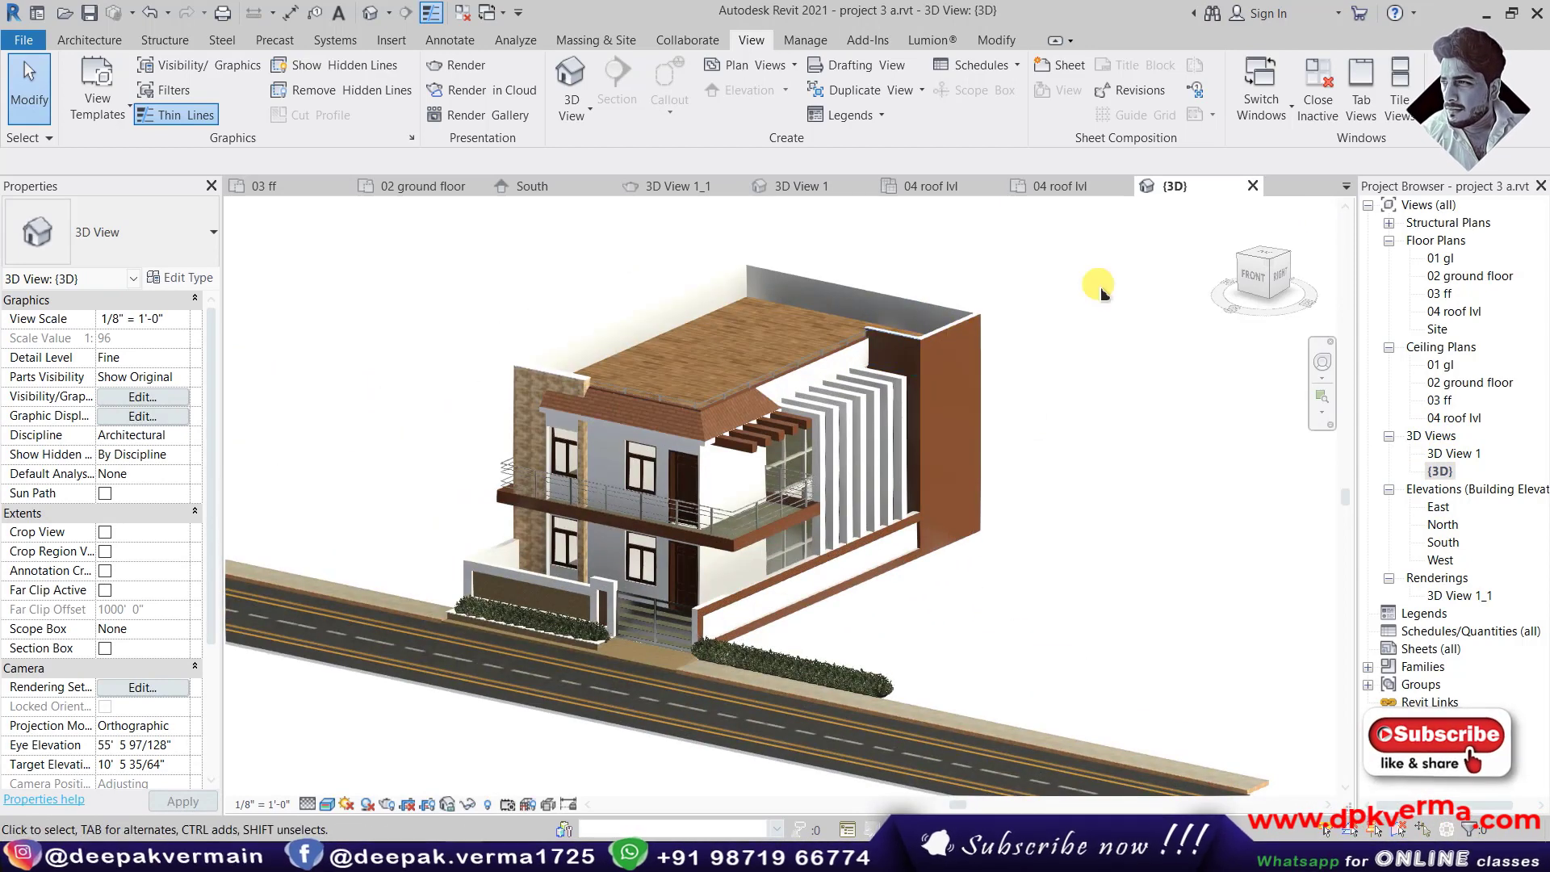
# Use Close Inactive to close all view tabs except the {3D} house view
pyautogui.click(1323, 107)
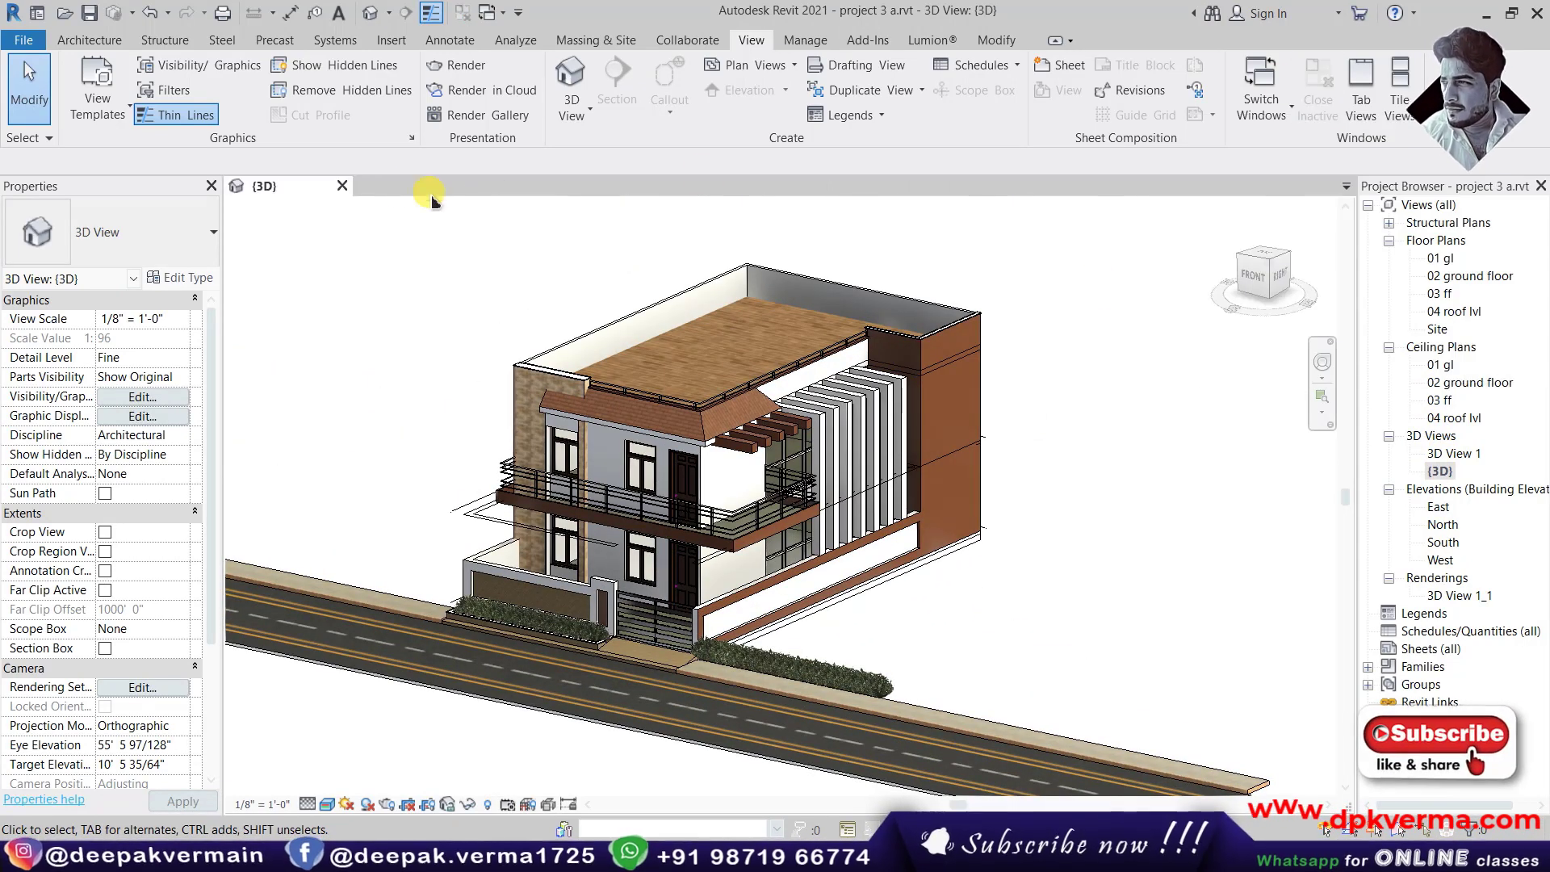
pyautogui.scroll(2, 614, 476)
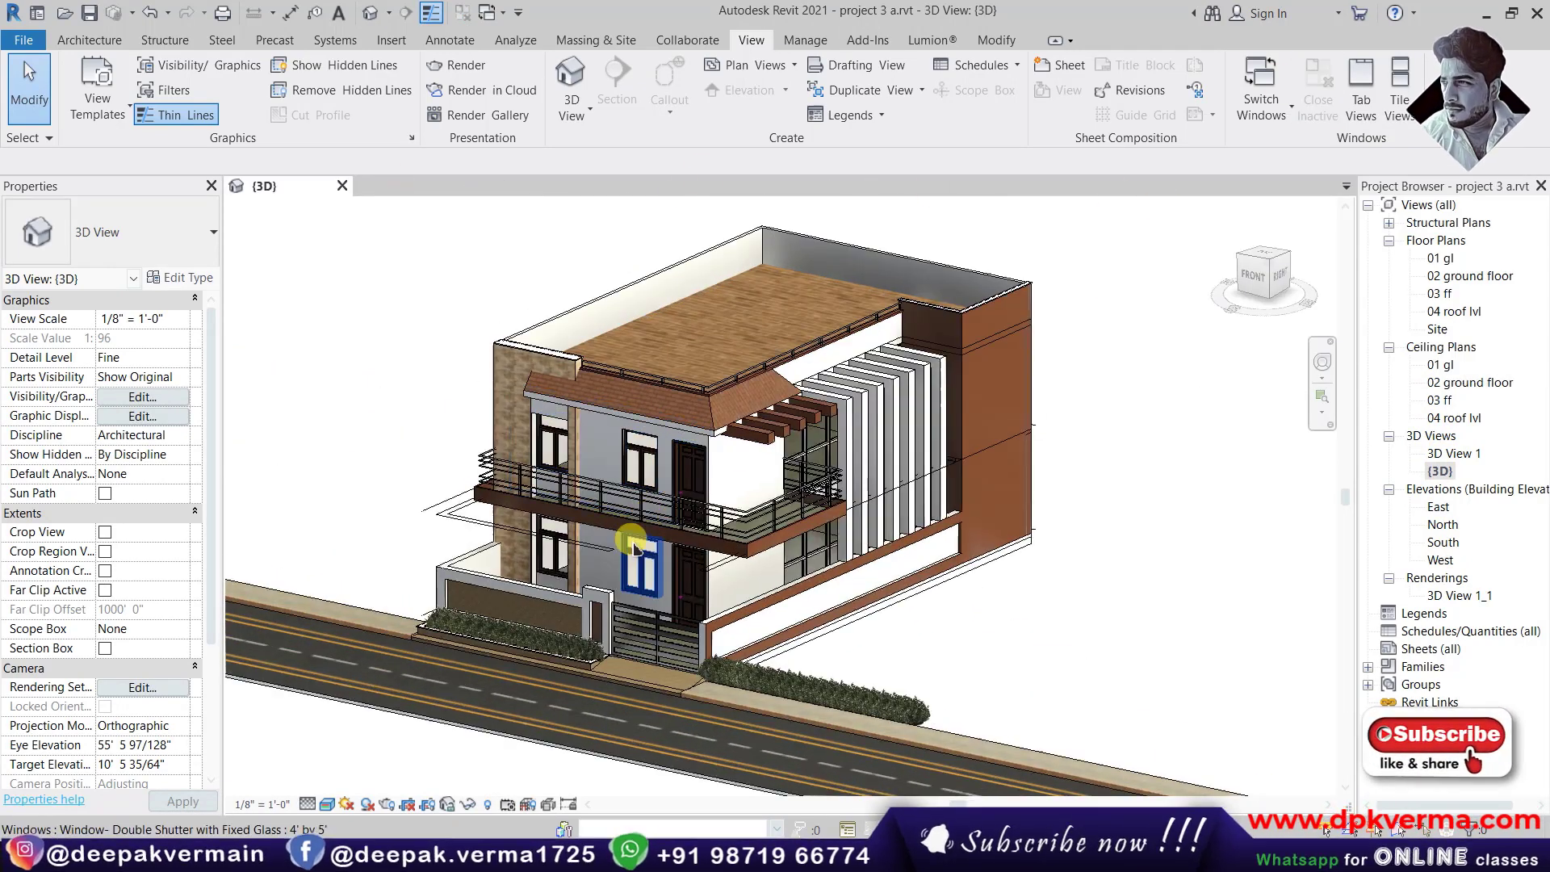